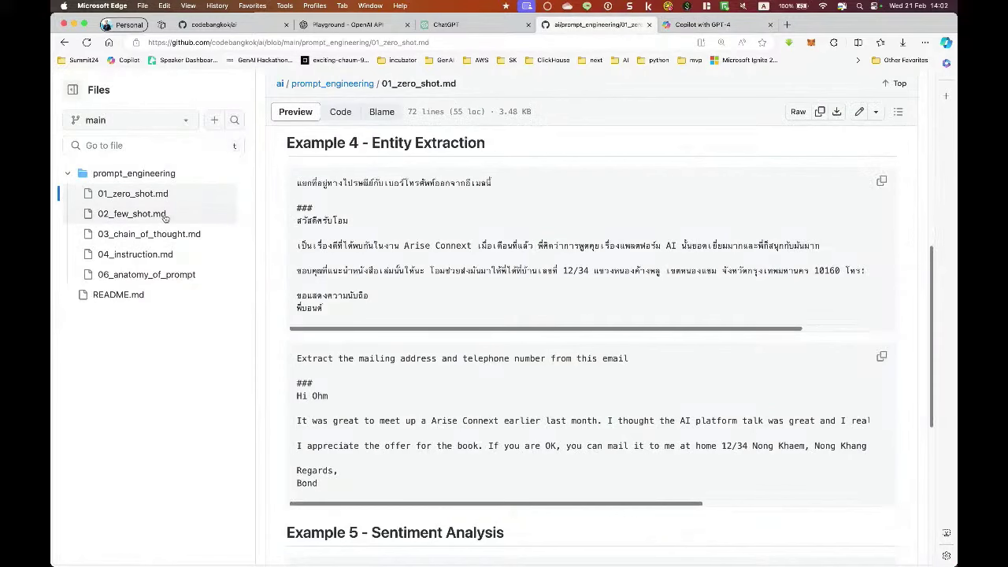
# Step: Copy the Example 1 sentiment prompt from 02_few_shot.md and replace the OpenAI Playground prompt with it
pyautogui.click(132, 213)
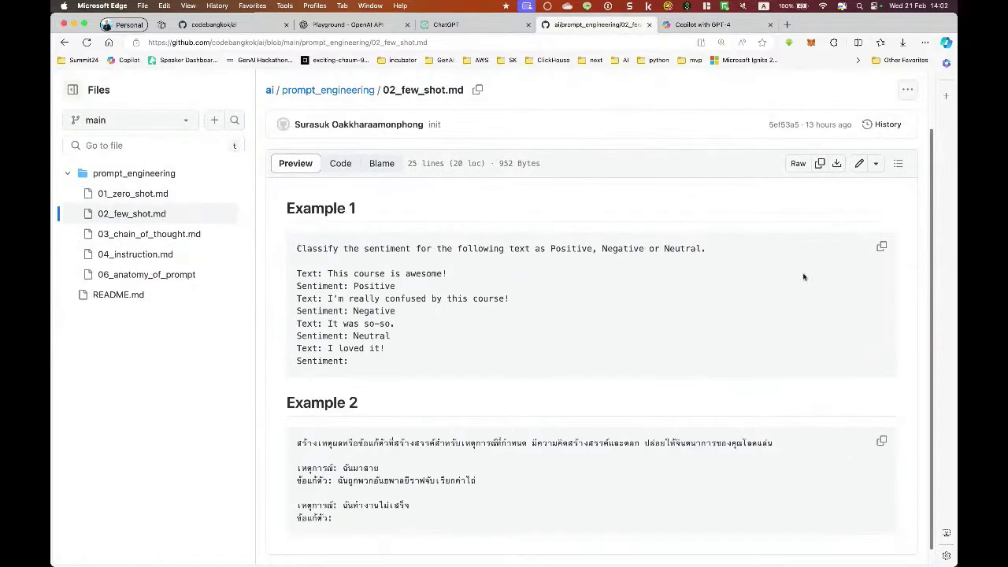
pyautogui.click(881, 246)
pyautogui.click(350, 26)
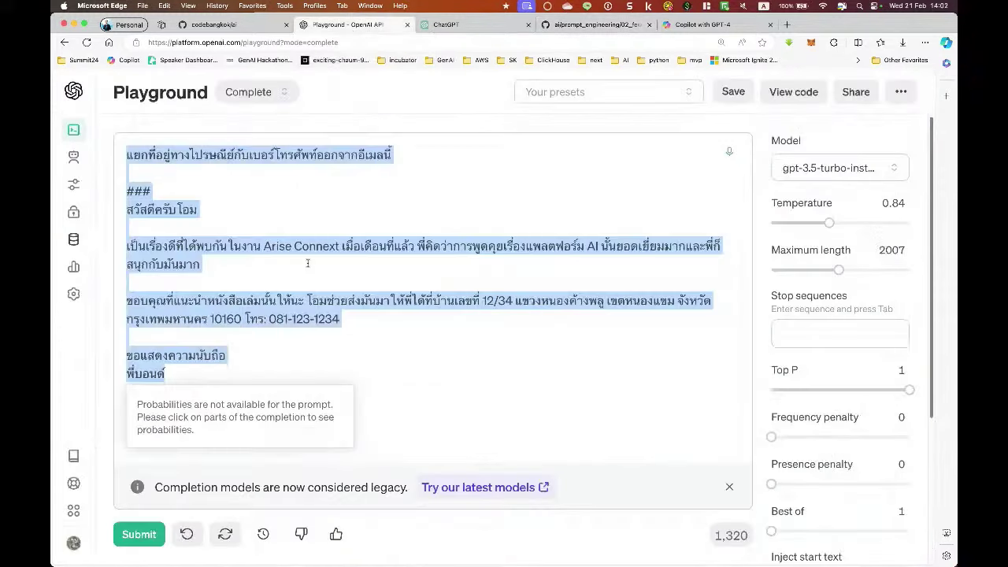
pyautogui.click(86, 130)
pyautogui.press('super+v')
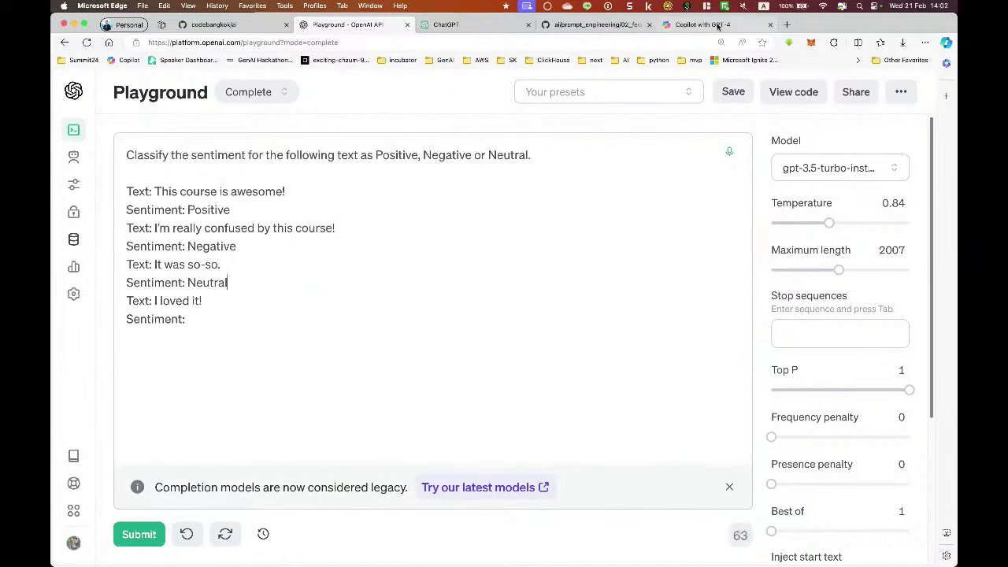
# Step: Submit the copied few-shot sentiment classification prompt in a new Copilot topic
pyautogui.click(717, 25)
pyautogui.click(153, 530)
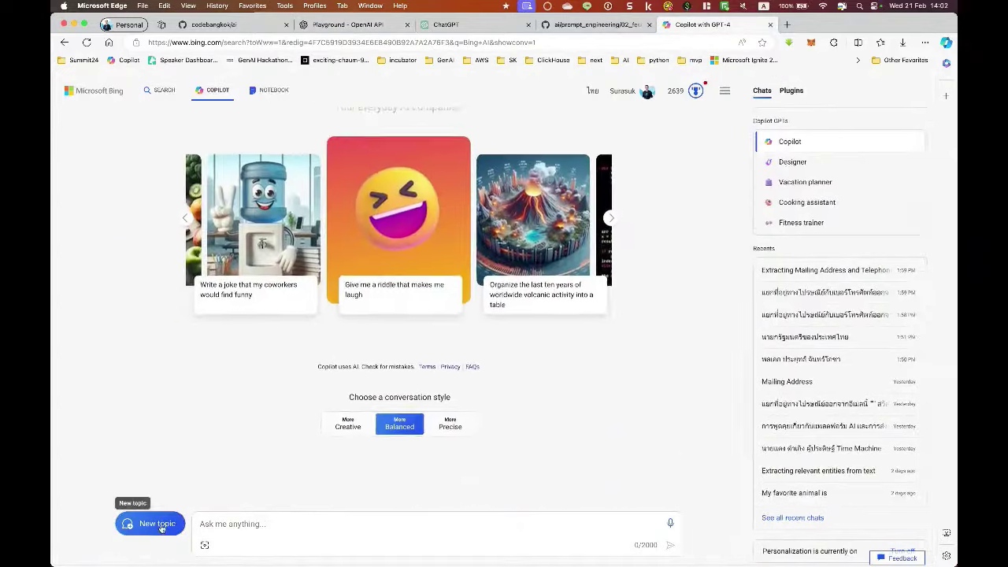
pyautogui.click(202, 531)
pyautogui.press('super+v')
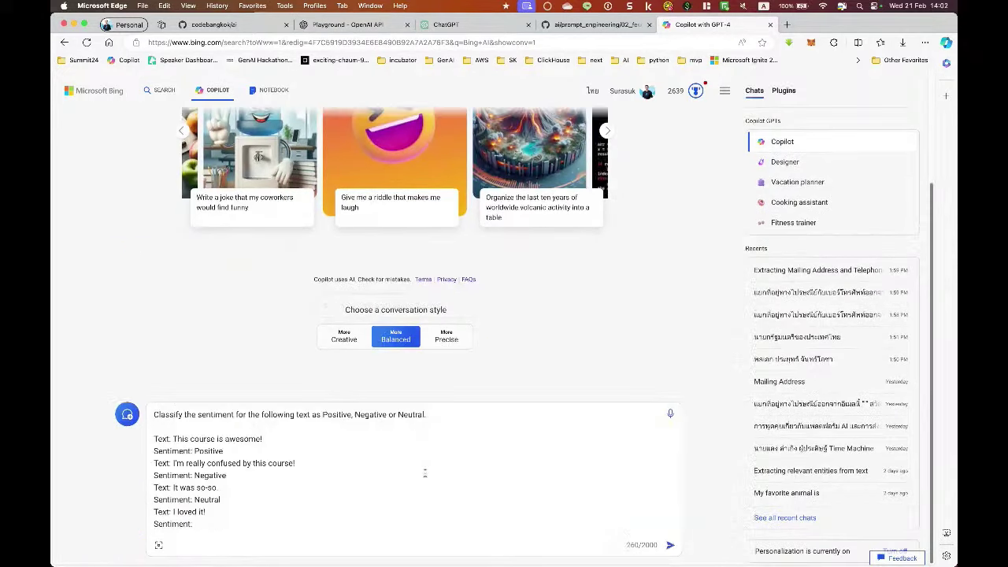
pyautogui.click(670, 546)
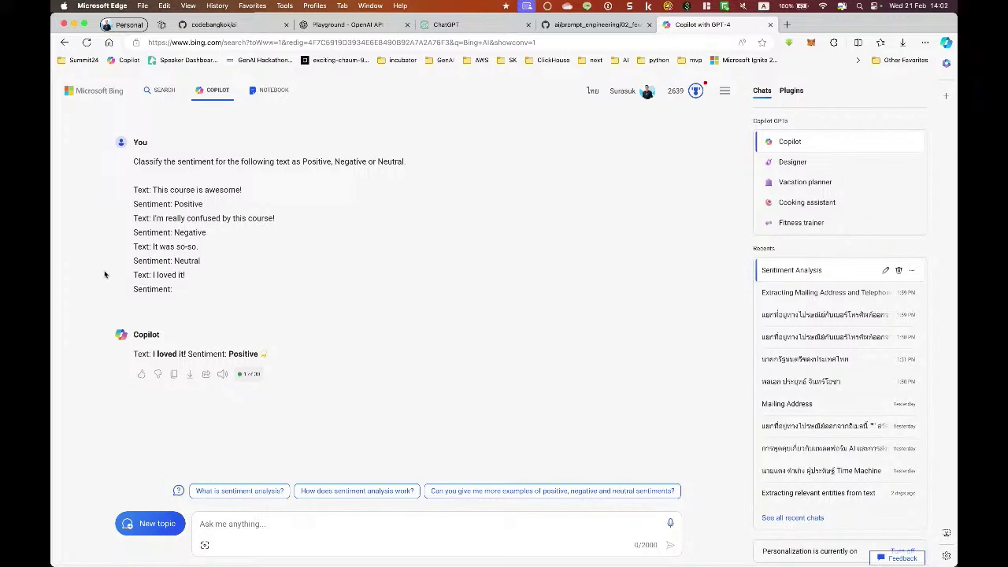
# Step: Switch to Acrobat Reader to review the few-shot prompting slide, and return to the browser
pyautogui.press('super+Tab')
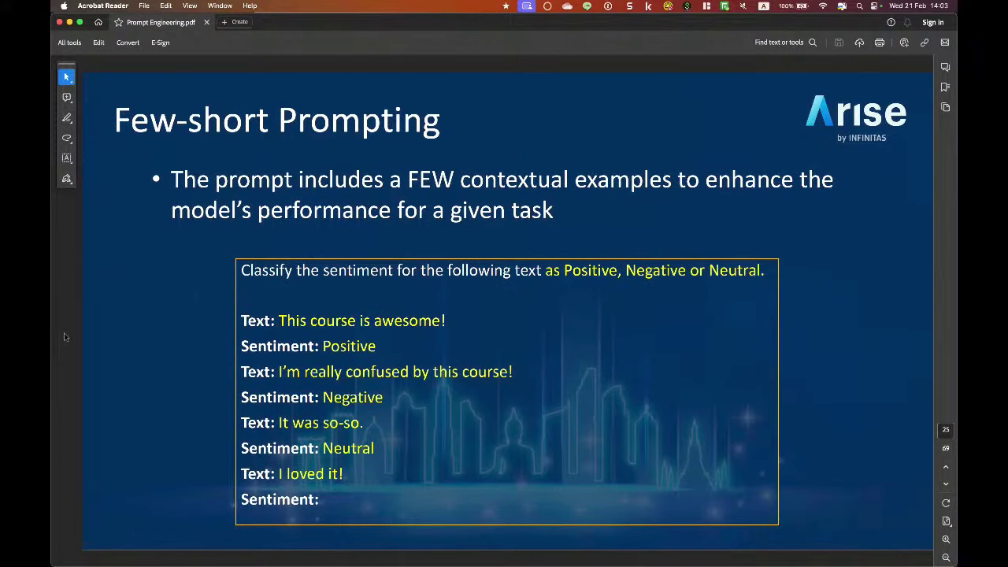
pyautogui.press('Right')
pyautogui.press('Left')
pyautogui.press('super+Tab')
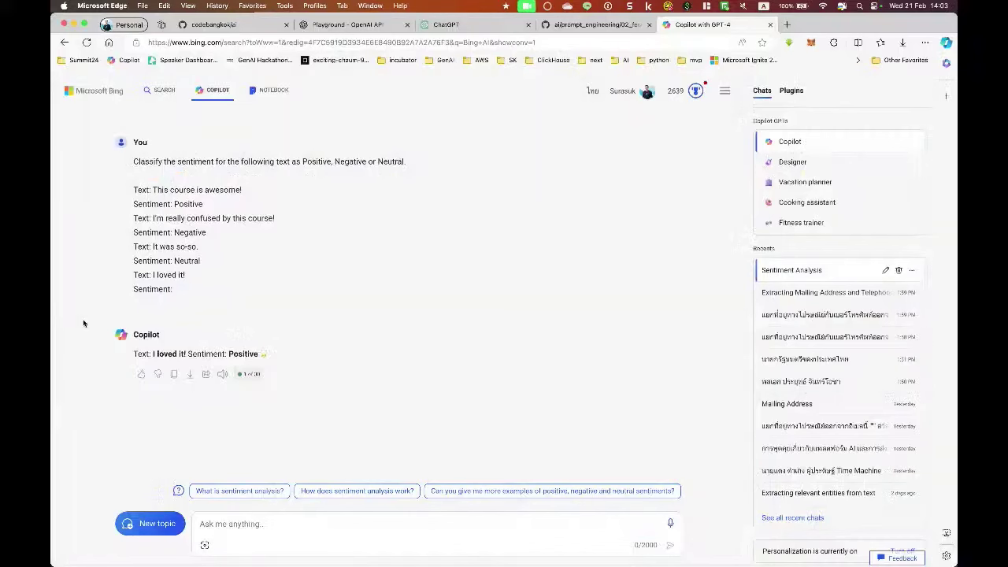
# Step: Open 01_zero_shot.md in the GitHub repository and examine the Example 5 sentiment analysis prompt
pyautogui.click(612, 30)
pyautogui.click(156, 193)
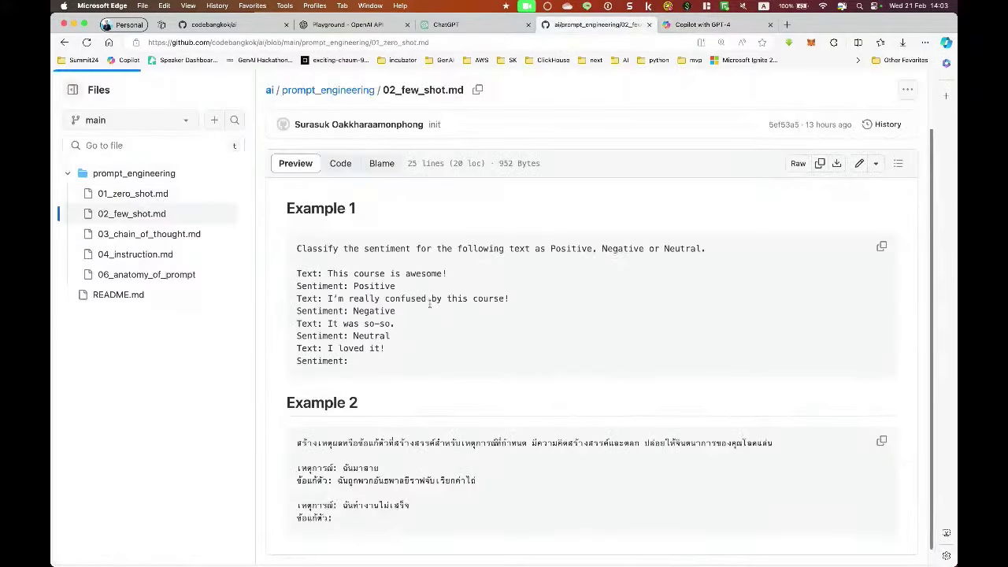
pyautogui.scroll(-20, 430, 314)
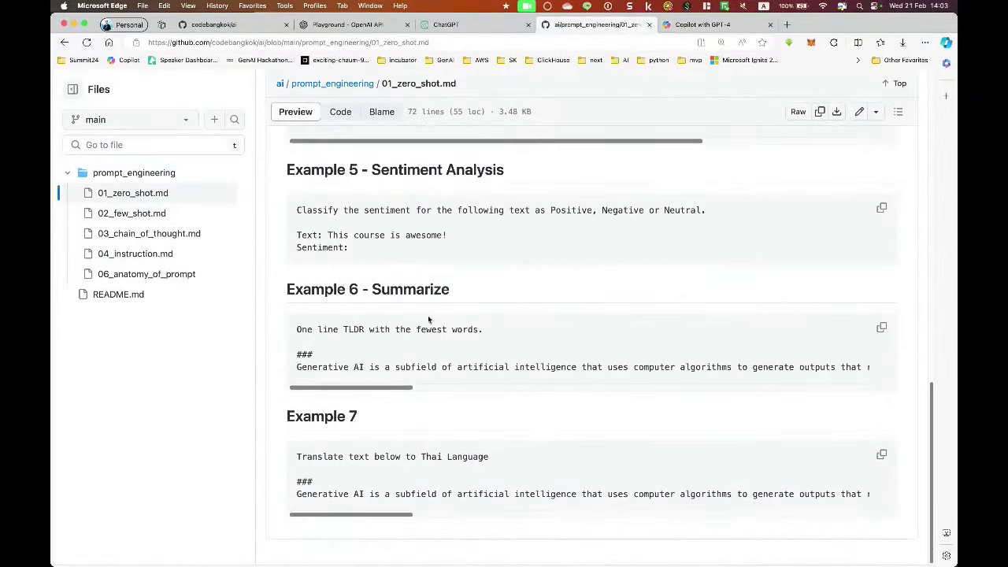
# Step: Copy the Example 2 prompt from 02_few_shot.md and paste it into a new Copilot topic with the More Creative style
pyautogui.click(138, 215)
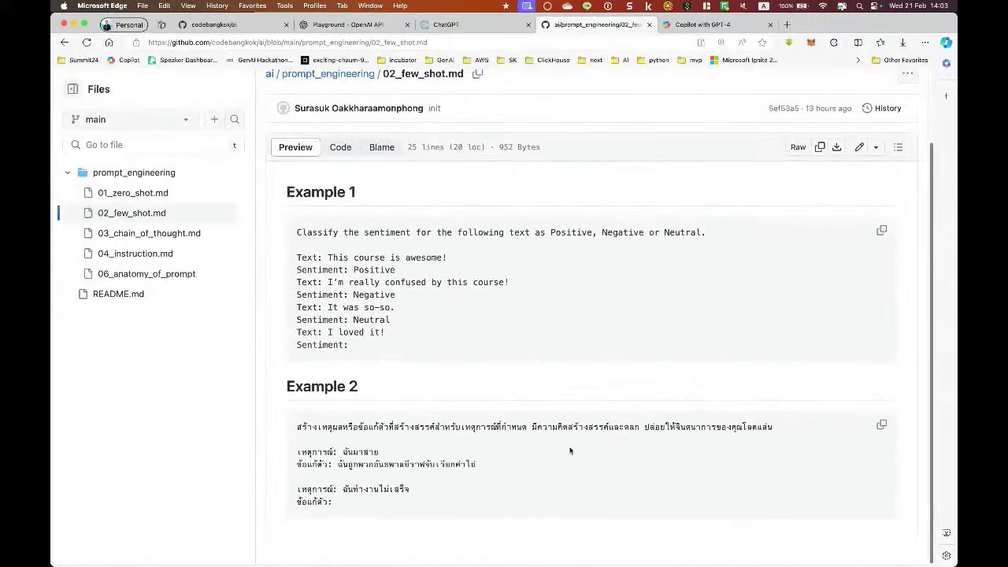
pyautogui.click(881, 424)
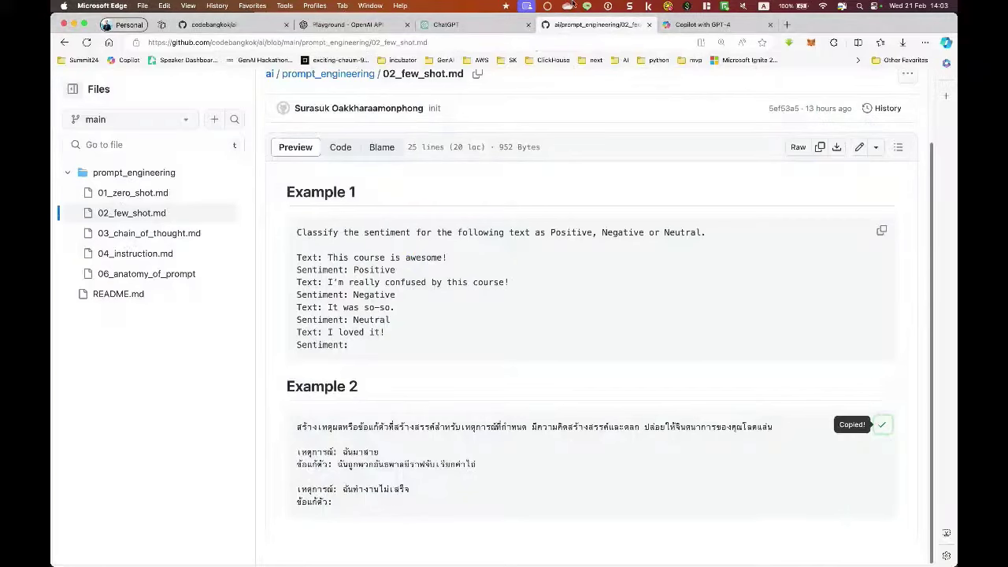
pyautogui.click(693, 25)
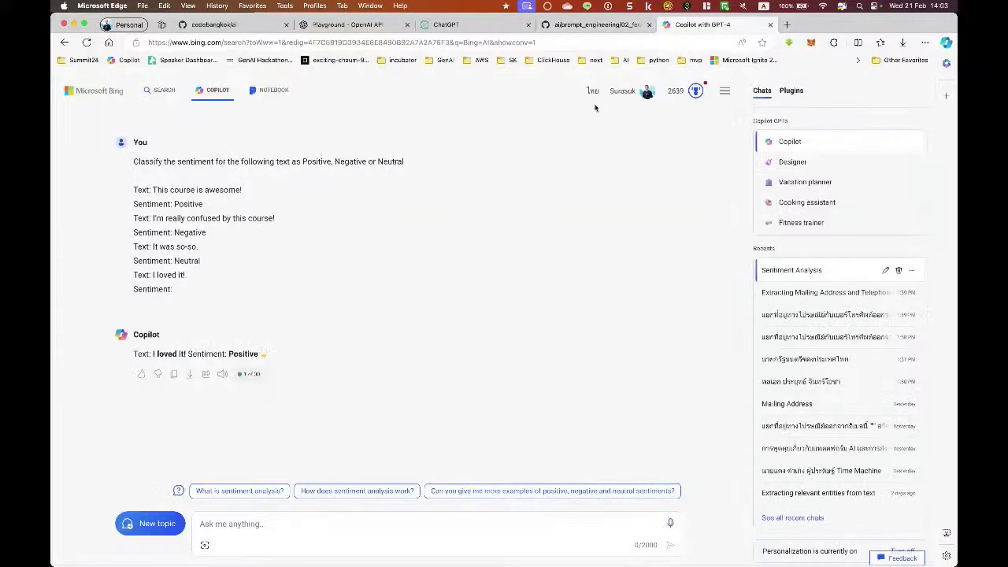
pyautogui.click(147, 524)
pyautogui.click(354, 449)
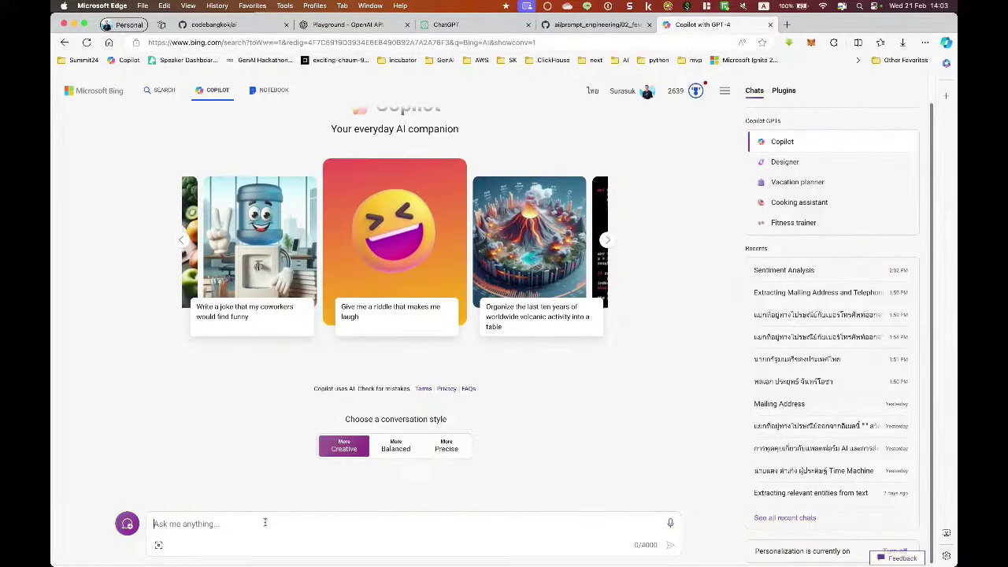
pyautogui.click(263, 525)
pyautogui.press('super+v')
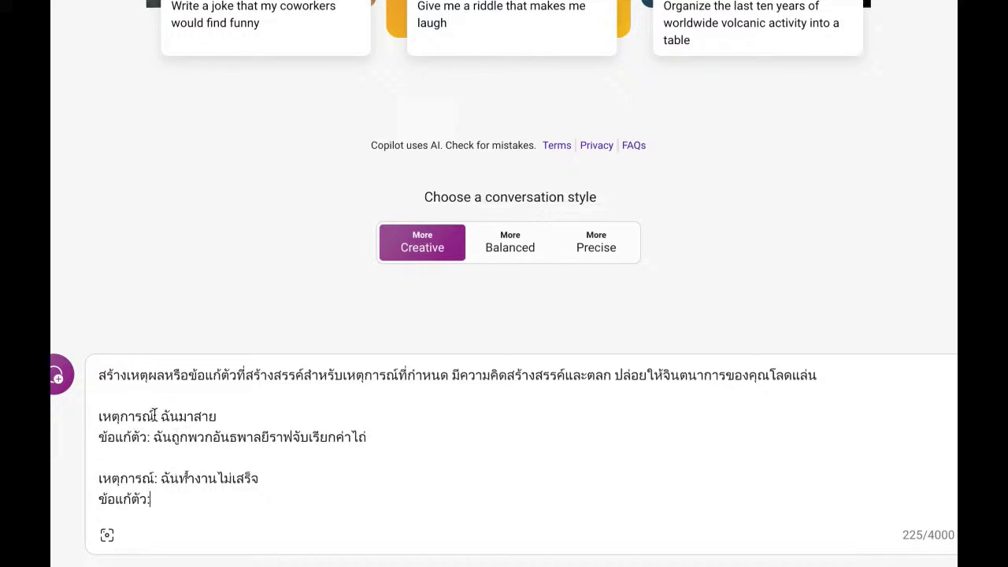
# Step: Examine the sample situation and excuse in the Thai prompt, and the second situation whose excuse is left blank
pyautogui.moveTo(160, 416); pyautogui.dragTo(223, 416)
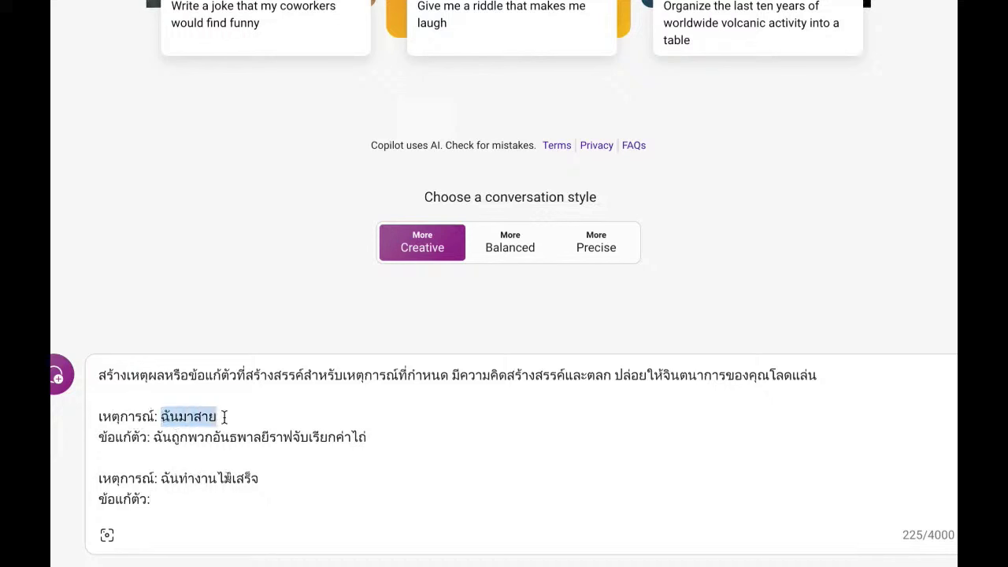
pyautogui.click(189, 446)
pyautogui.moveTo(148, 437); pyautogui.dragTo(256, 440)
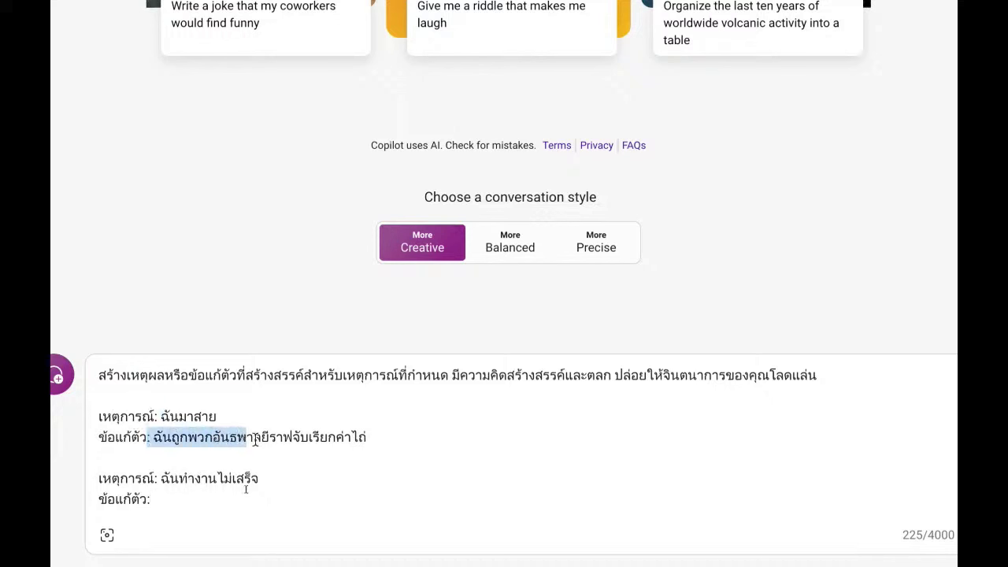
pyautogui.click(360, 439)
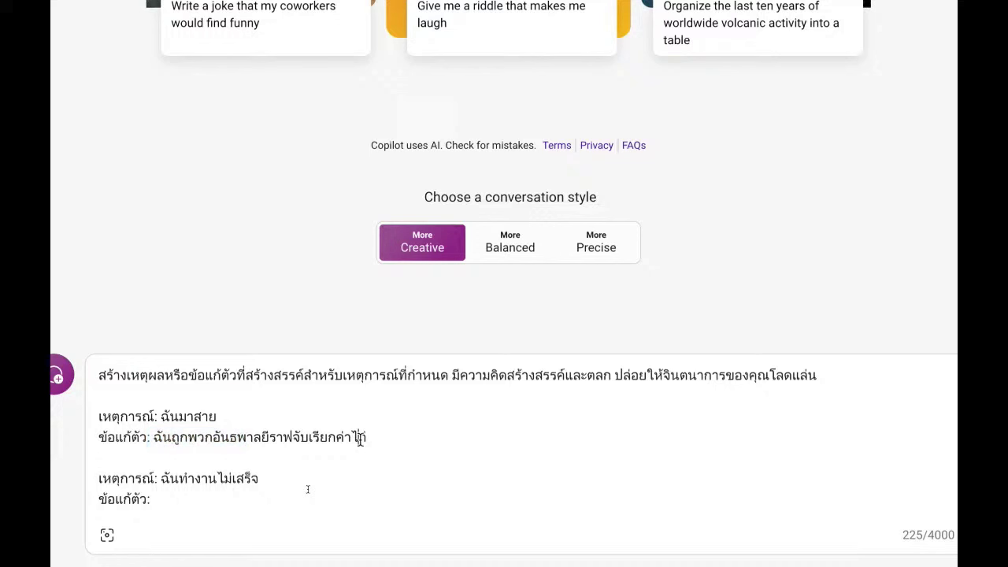
pyautogui.click(333, 457)
pyautogui.moveTo(160, 482); pyautogui.dragTo(264, 478)
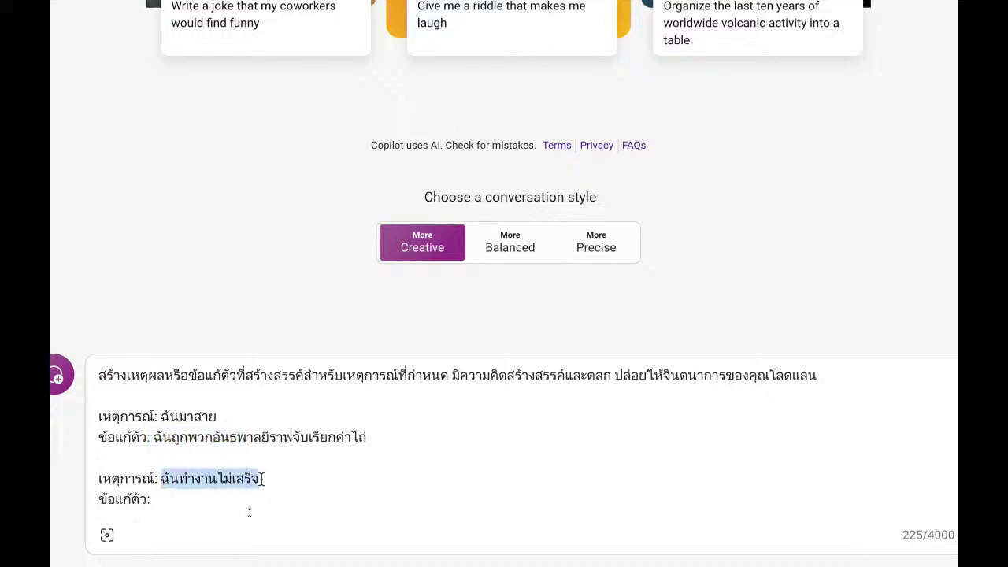
pyautogui.click(291, 479)
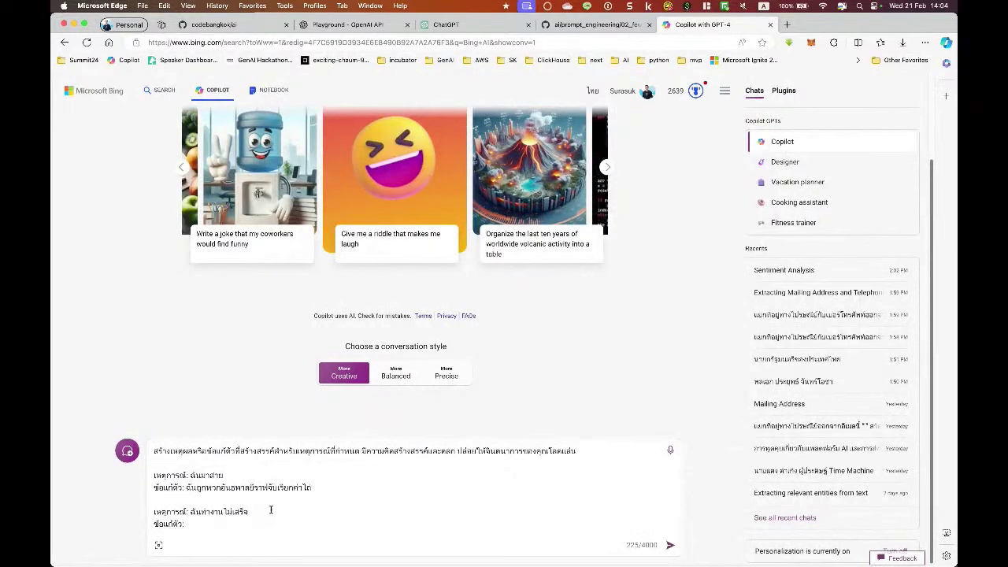
pyautogui.moveTo(271, 511); pyautogui.dragTo(161, 442)
pyautogui.click(431, 506)
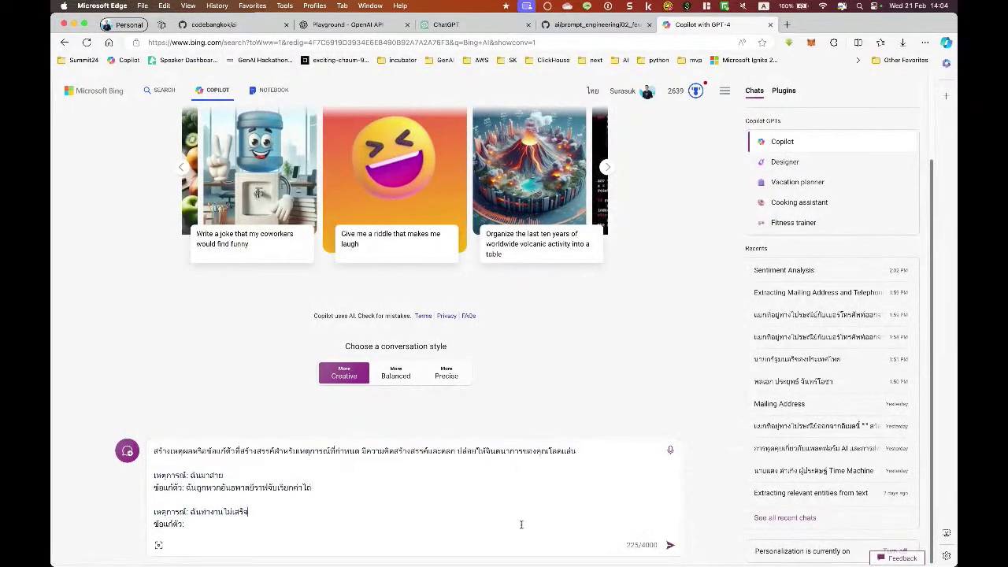
# Step: Submit the Thai excuse prompt to Copilot and stop its response partway
pyautogui.click(671, 547)
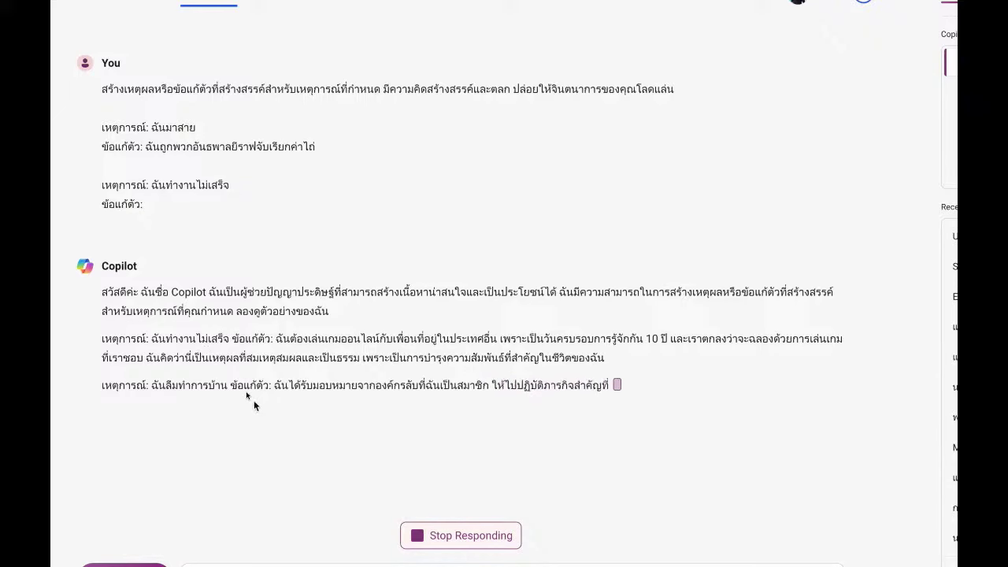
pyautogui.click(494, 545)
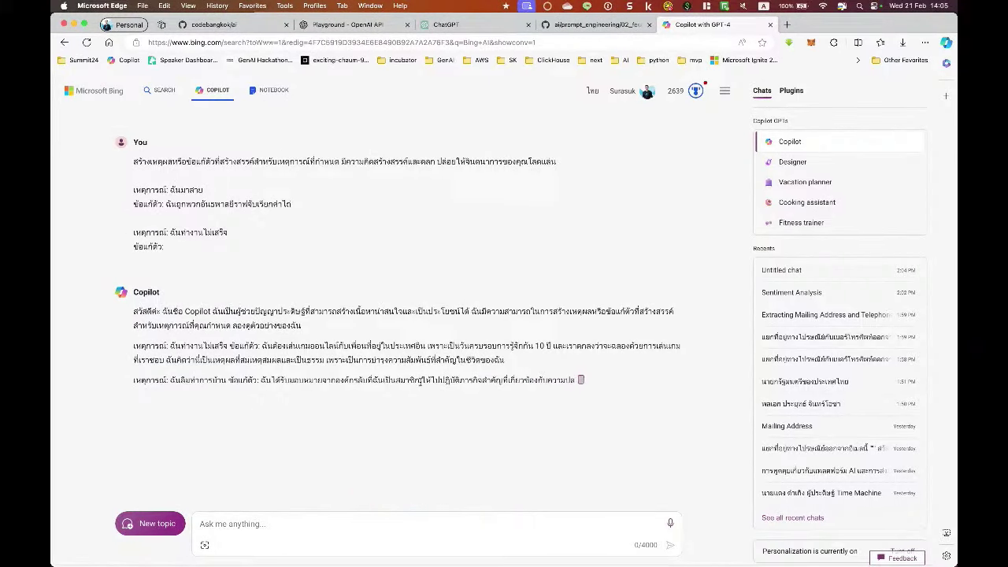
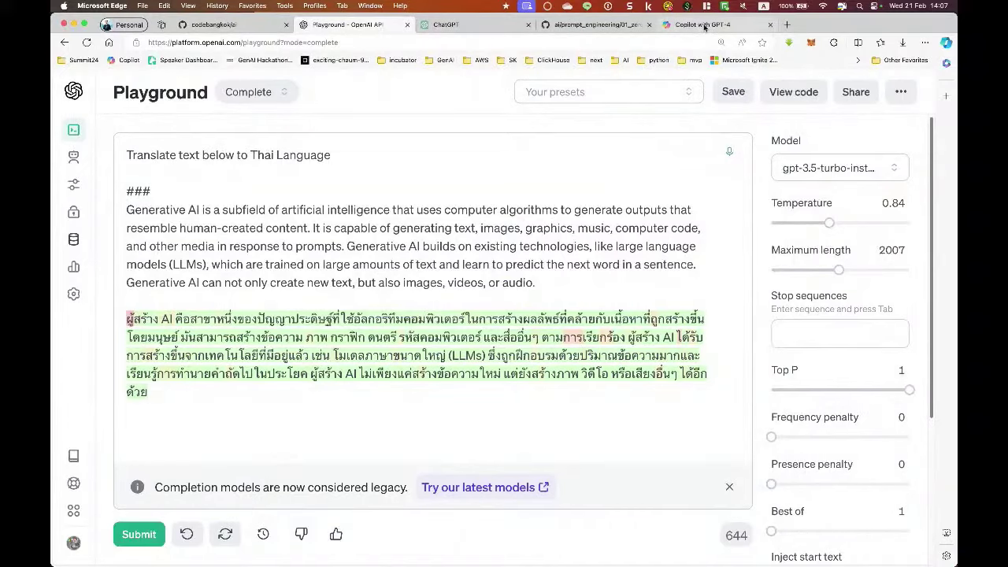
# Step: Submit the "Translate text below to Thai Language" prompt about Generative AI in a new Copilot topic and stop the response partway
pyautogui.click(704, 25)
pyautogui.click(140, 524)
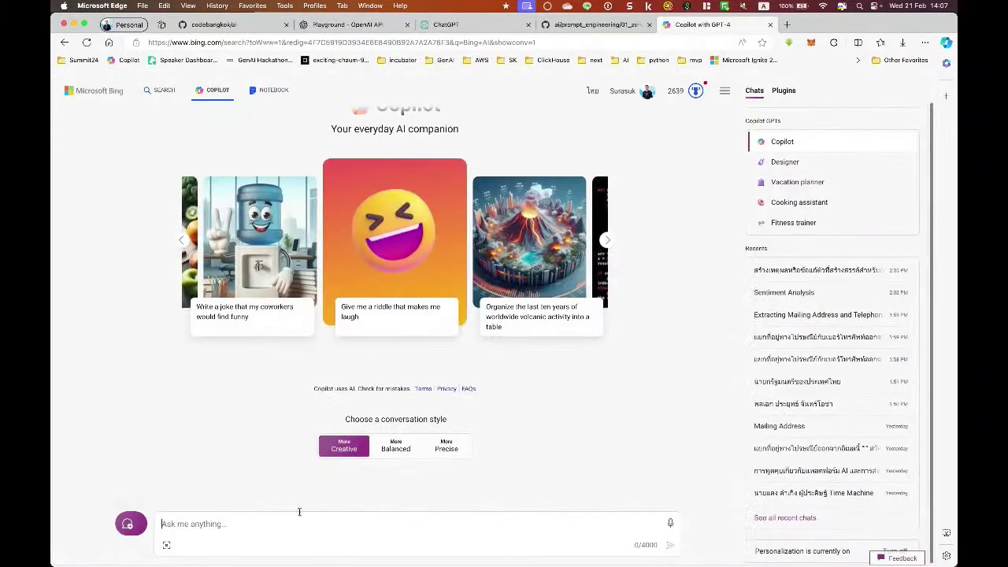
pyautogui.write('Translate text below to Thai Language  ### Generative AI is a subfield of artificial intelligence that uses computer algorithms to generate outputs that resemble human-created content. It is capable of generating text, images, graphics, music, computer code, and other media in response to prompts. Generative AI builds on existing technologies, like large language models (LLMs), which are trained on large amounts of text and learn to predict the next word in a sentence. Generative AI can not only create new text, but also images, videos, or audio.')
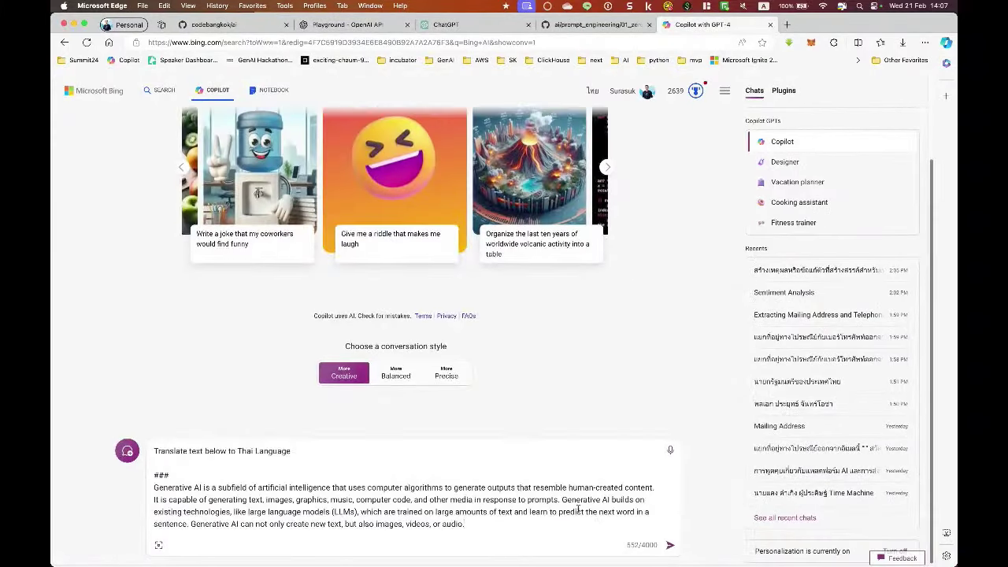
pyautogui.click(671, 545)
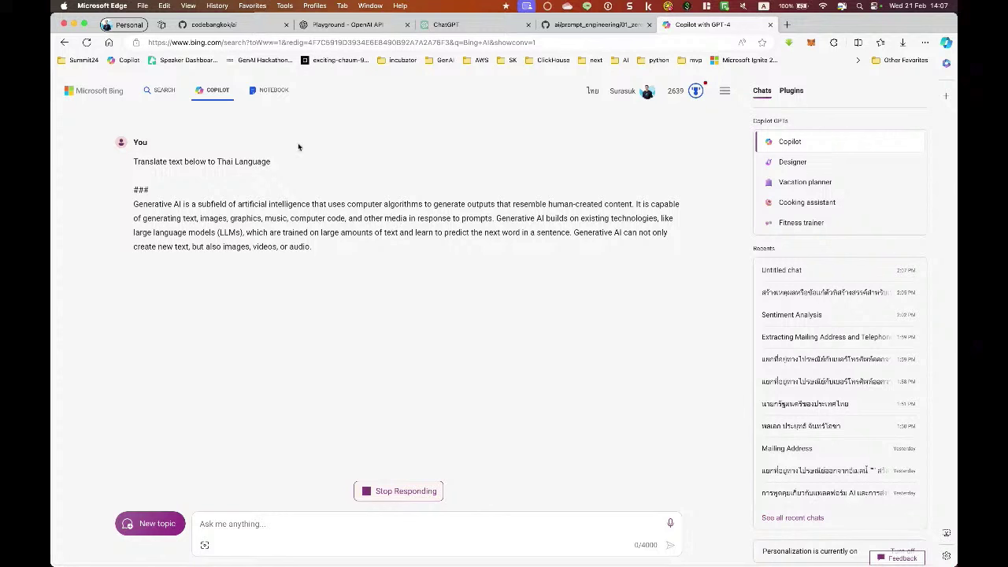
pyautogui.moveTo(138, 176); pyautogui.dragTo(269, 175)
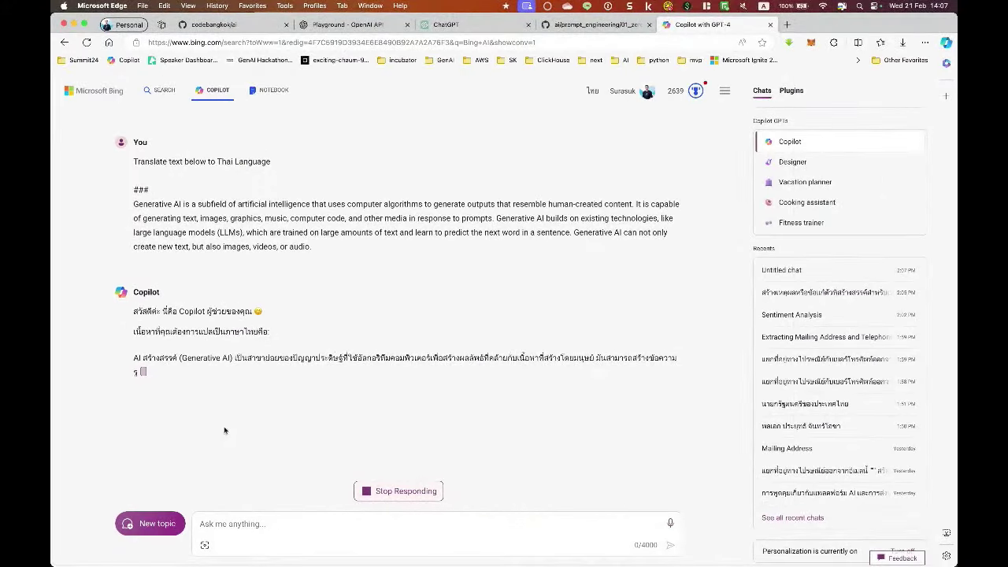
pyautogui.click(384, 491)
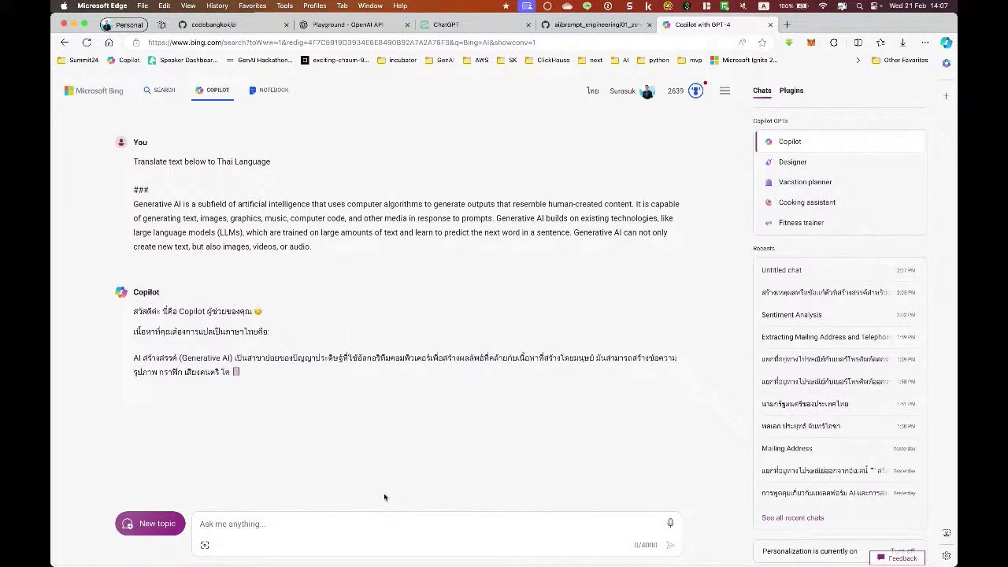
# Step: Examine the Example 6 summarize prompt "One line TLDR with the fewest words." in 01_zero_shot.md on GitHub
pyautogui.click(568, 25)
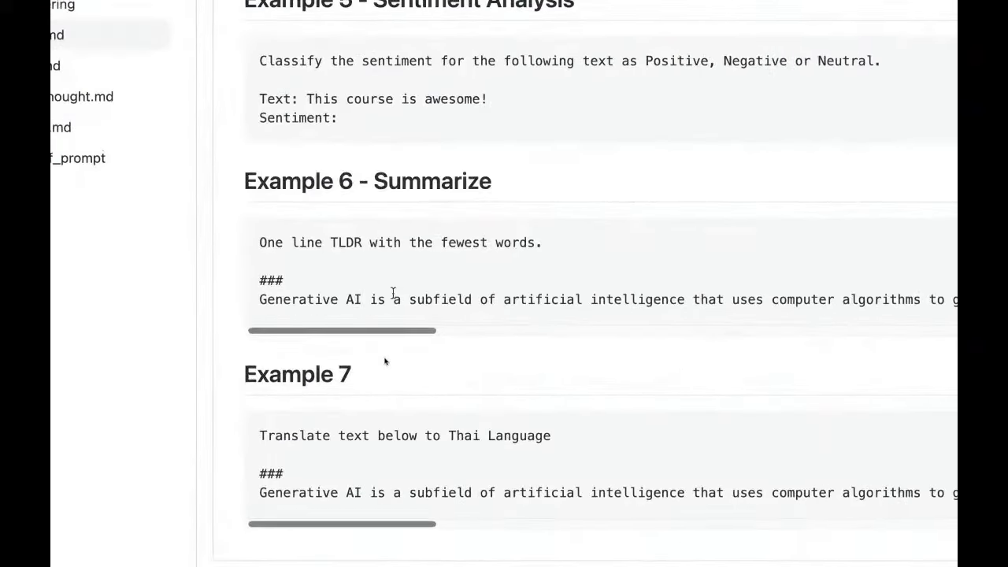
pyautogui.moveTo(266, 241); pyautogui.dragTo(512, 241)
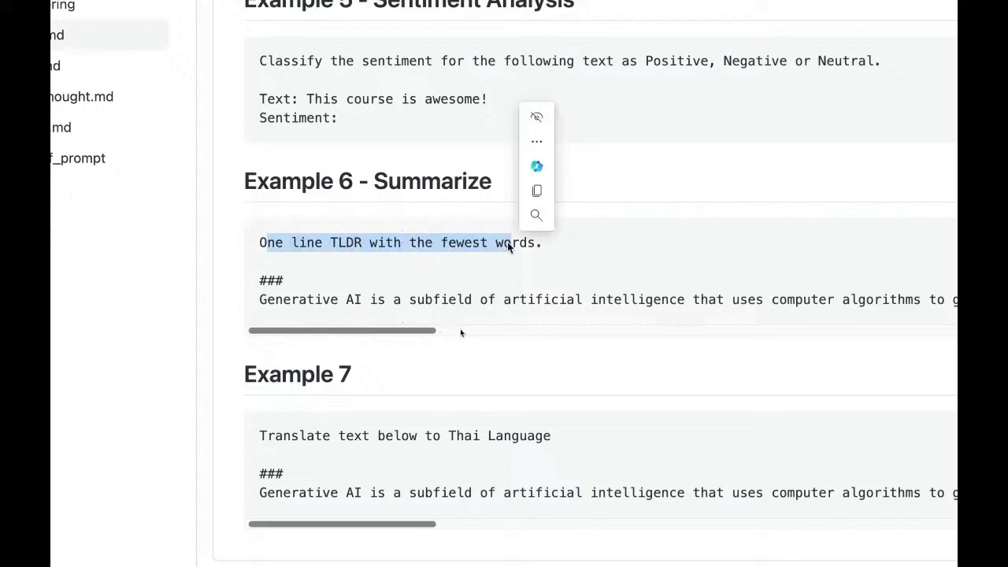
pyautogui.click(611, 256)
pyautogui.moveTo(296, 276)
pyautogui.mouseDown()
pyautogui.moveTo(234, 270)
pyautogui.moveTo(296, 260)
pyautogui.mouseUp()
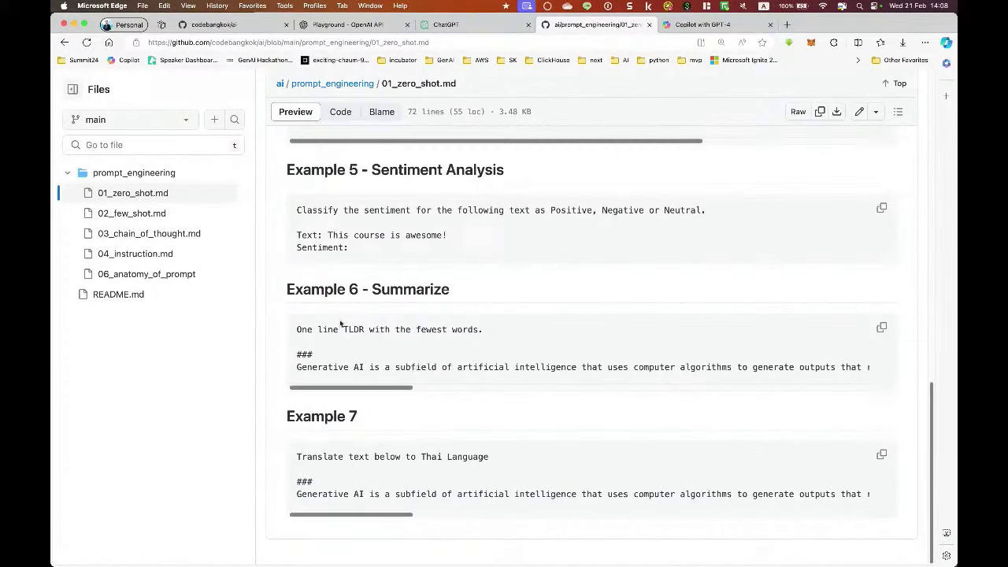
# Step: View the Chain of Thought slide in Prompt Engineering.pdf and return to the OpenAI Playground in the browser
pyautogui.press('super+Tab')
pyautogui.press('Right')
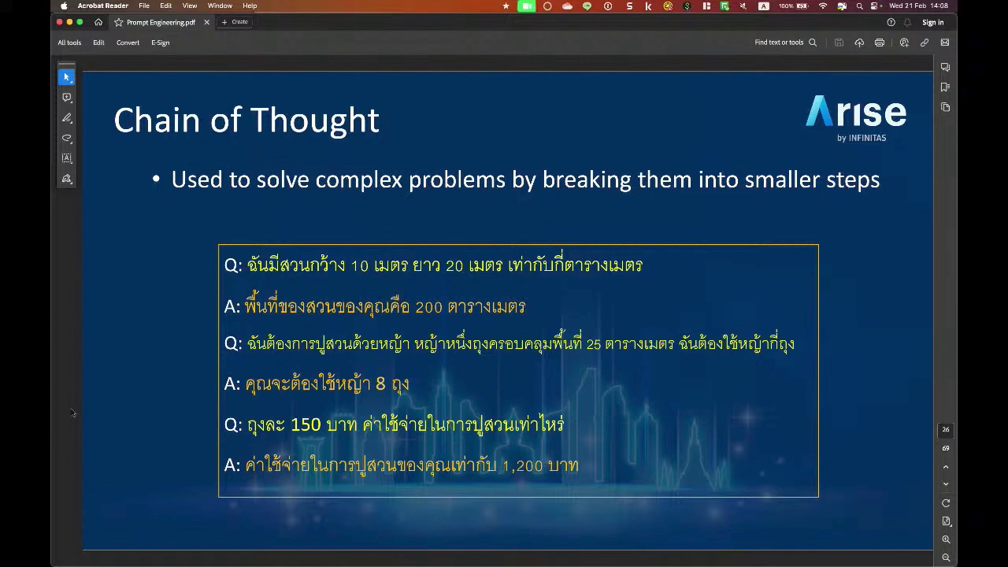
pyautogui.press('super+Tab')
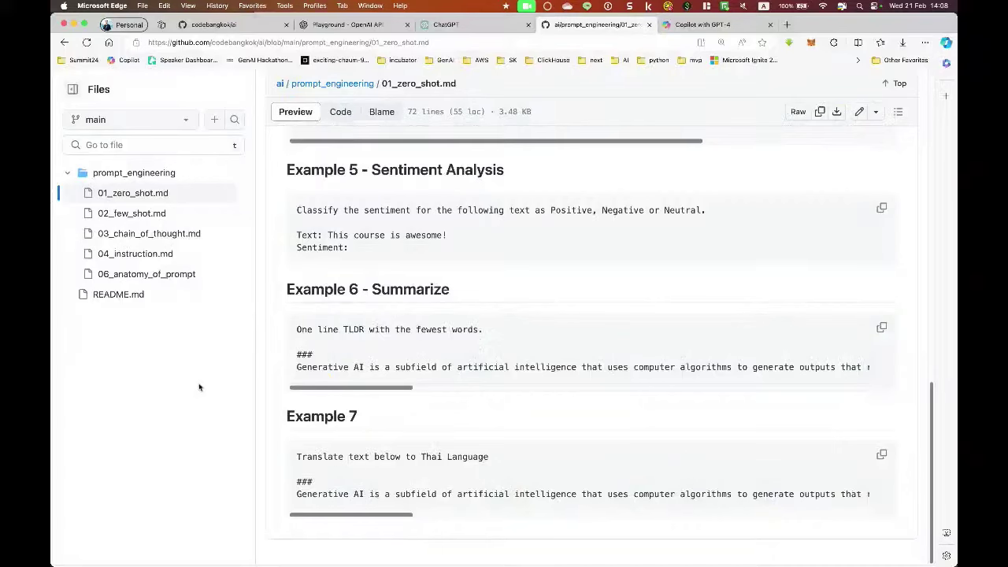
pyautogui.click(347, 24)
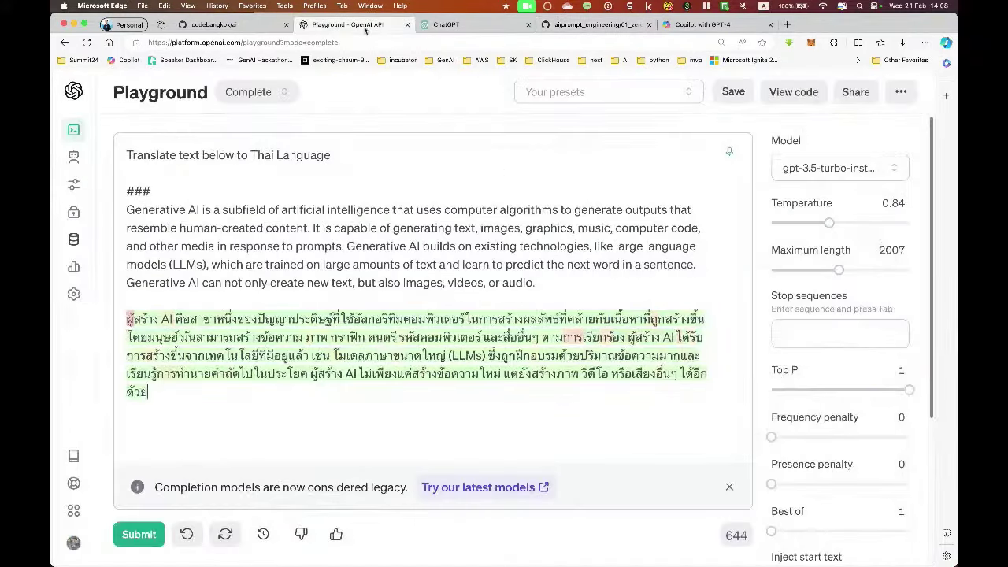
# Step: Switch the Playground from Complete to Chat mode and look at the ChatGPT page's address, chat.openai.com
pyautogui.click(282, 93)
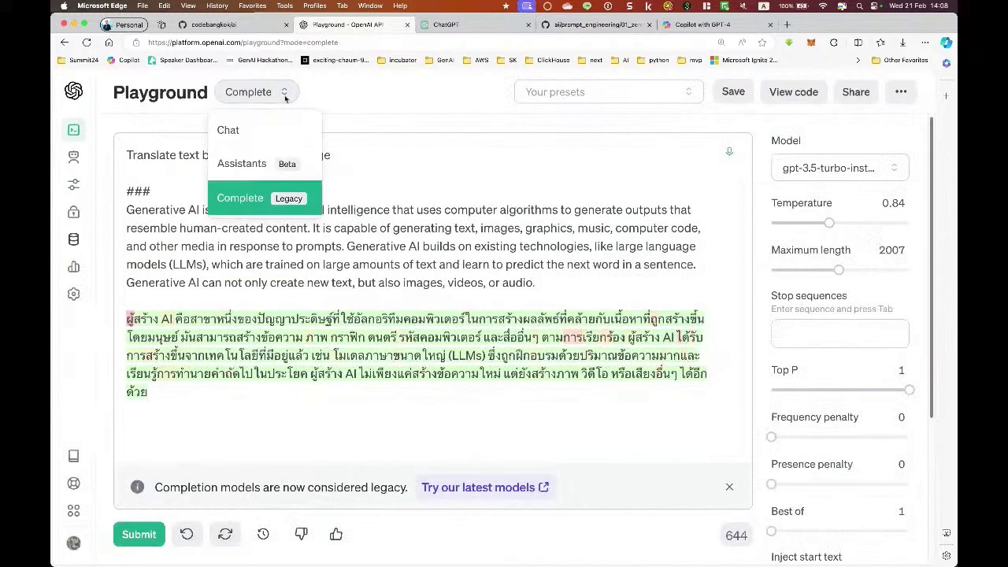
pyautogui.click(274, 129)
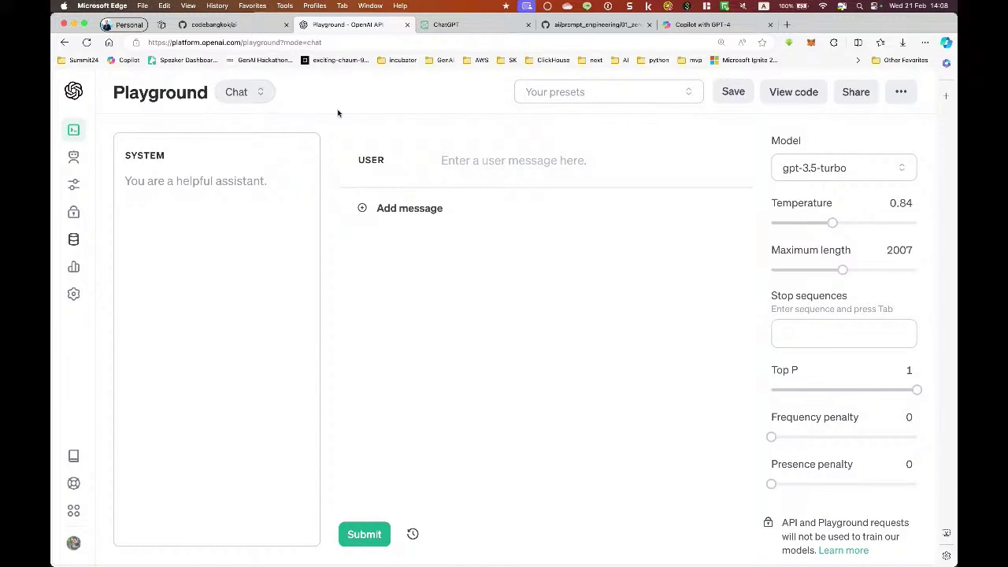
pyautogui.click(445, 24)
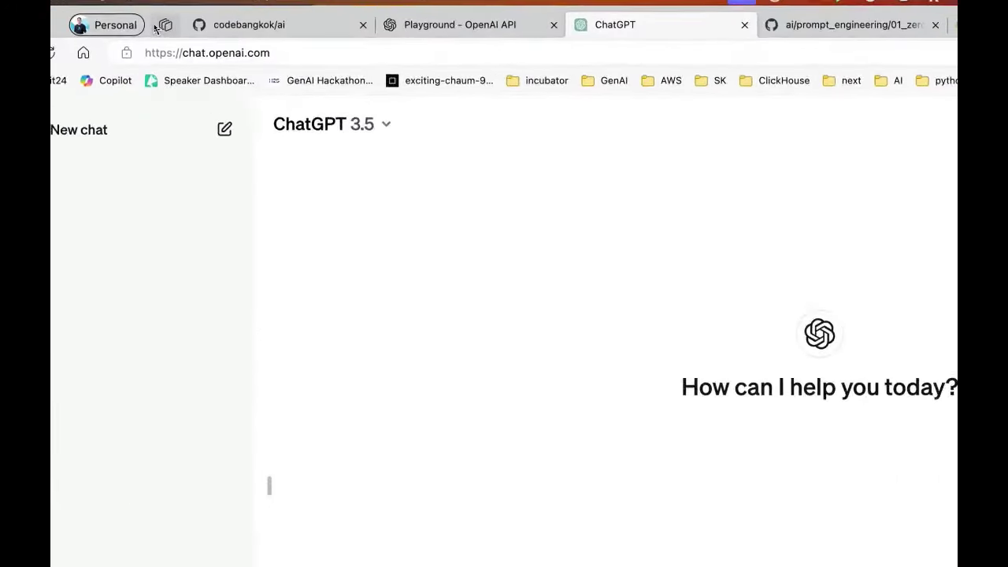
pyautogui.click(276, 55)
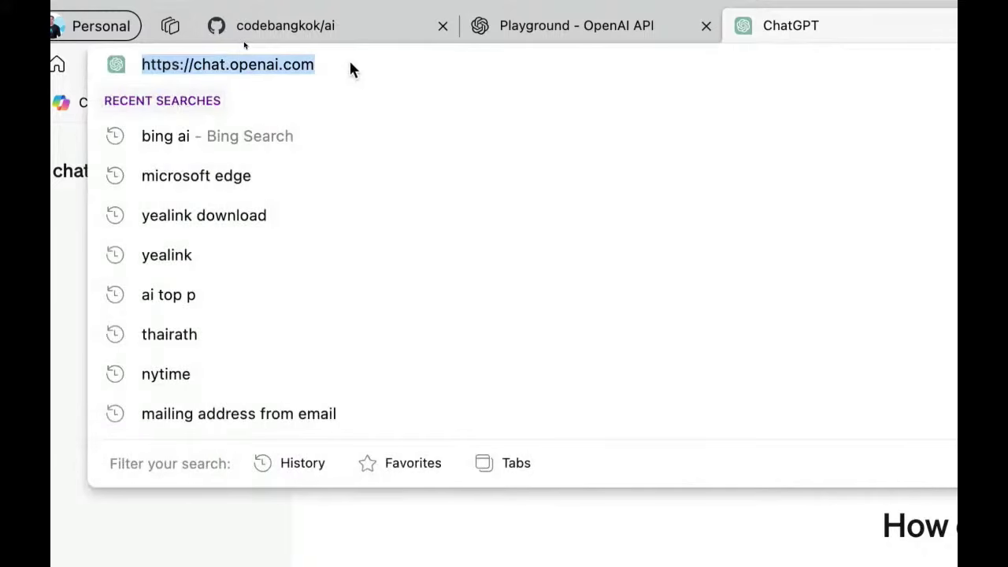
pyautogui.press('Escape')
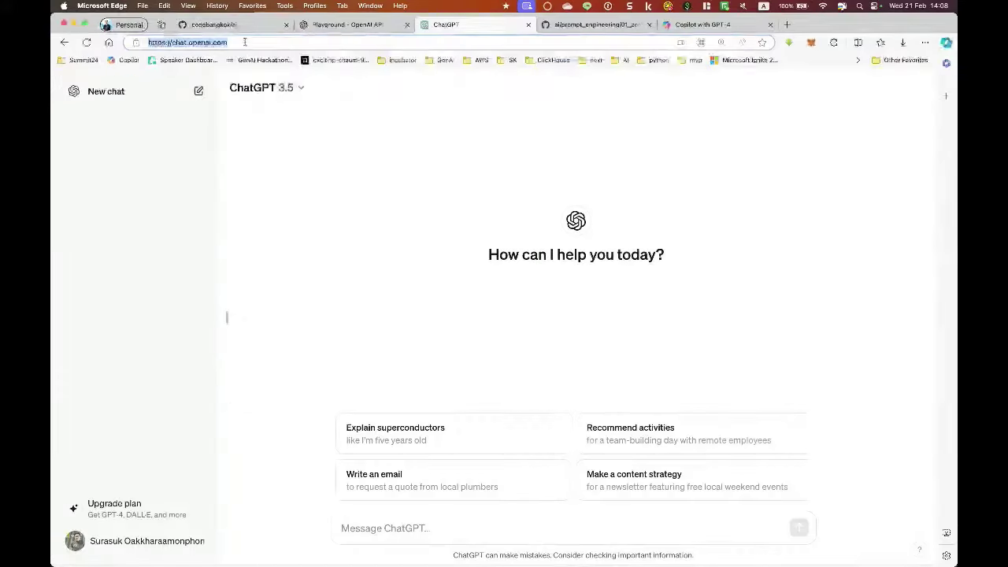
pyautogui.hotkey('ctrl', 'shift', 'Tab')
# Step: Copy the first user message, about the area of a 10 by 20 metre garden, from 03_chain_of_thought.md and submit it in the Playground chat
pyautogui.click(597, 26)
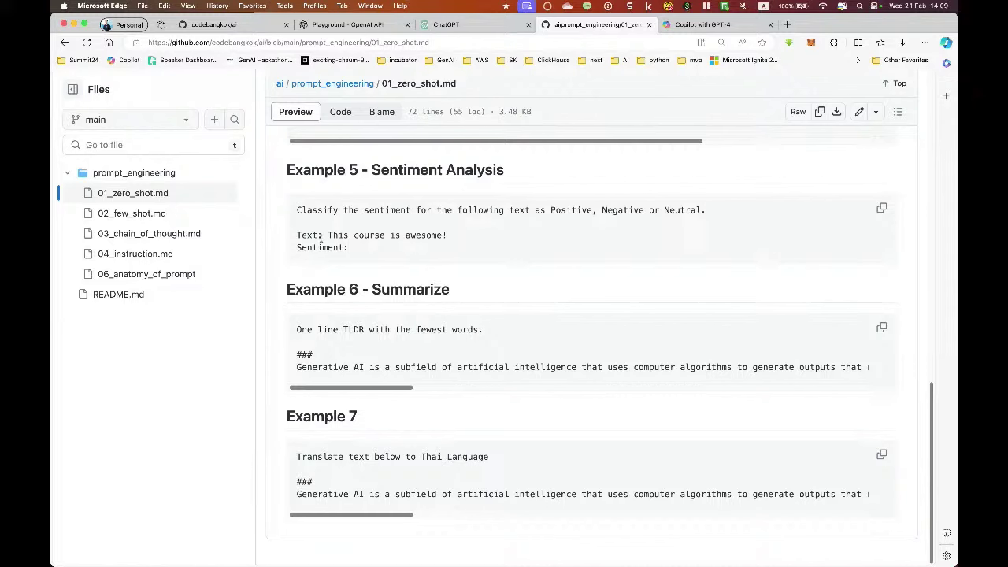
pyautogui.click(146, 235)
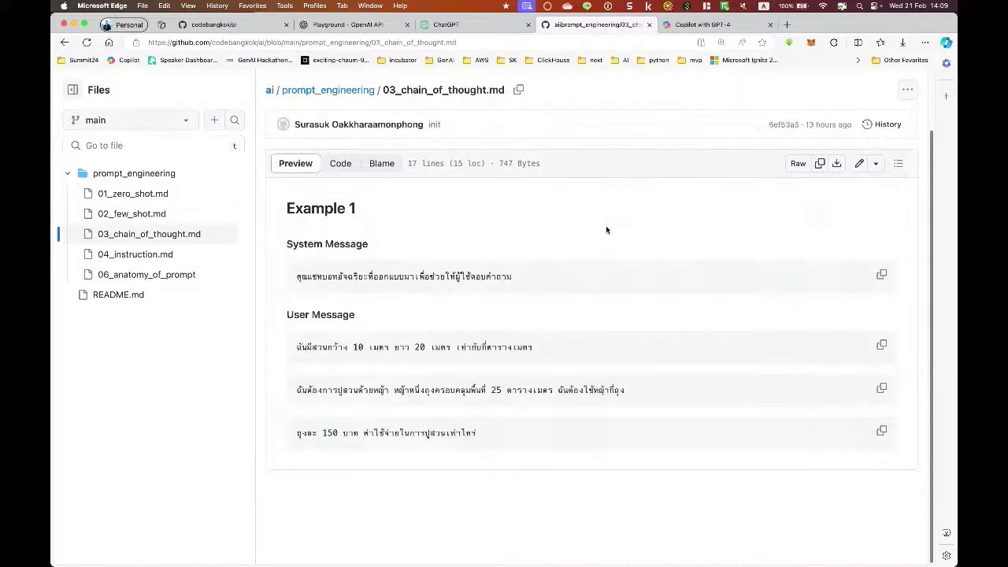
pyautogui.click(882, 345)
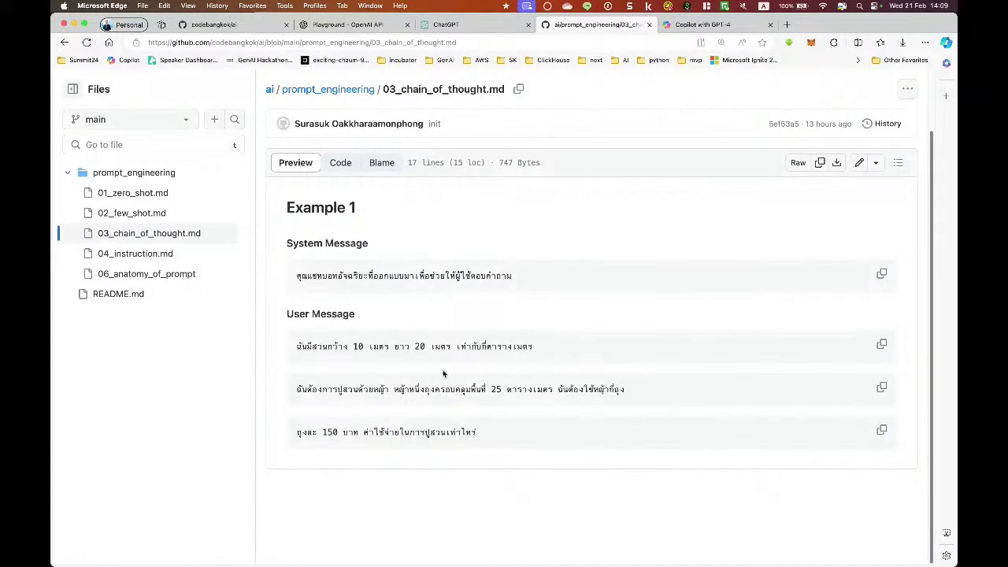
pyautogui.click(361, 25)
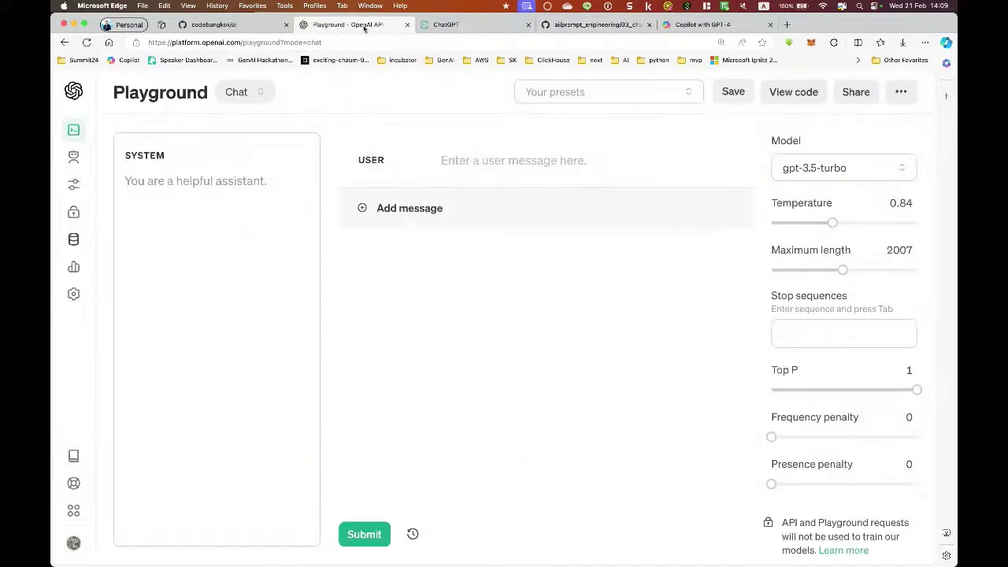
pyautogui.click(486, 162)
pyautogui.press('super+v')
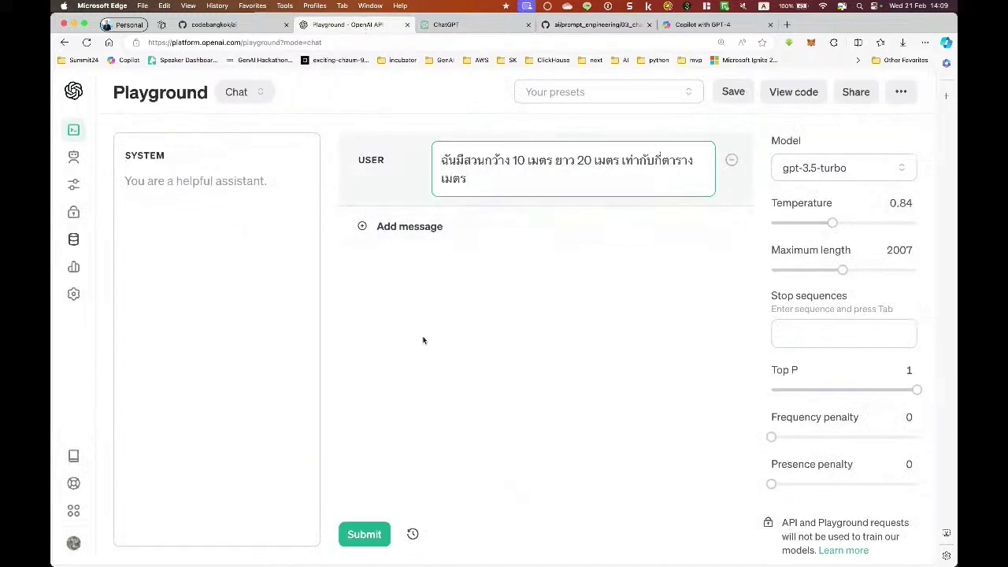
pyautogui.click(362, 534)
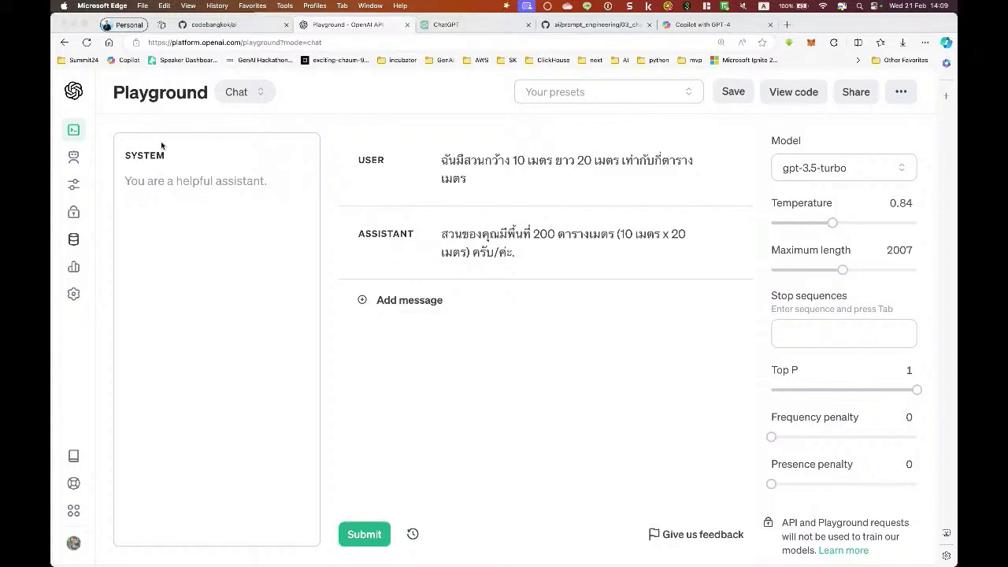
# Step: Circle the SYSTEM, USER and ASSISTANT sections of the chat in red on screen, and clear the markings
pyautogui.moveTo(167, 144)
pyautogui.mouseDown()
pyautogui.moveTo(129, 181)
pyautogui.moveTo(167, 142)
pyautogui.mouseUp()
pyautogui.moveTo(367, 141)
pyautogui.mouseDown()
pyautogui.moveTo(398, 146)
pyautogui.moveTo(370, 135)
pyautogui.mouseUp()
pyautogui.moveTo(394, 221)
pyautogui.mouseDown()
pyautogui.moveTo(378, 259)
pyautogui.moveTo(383, 224)
pyautogui.mouseUp()
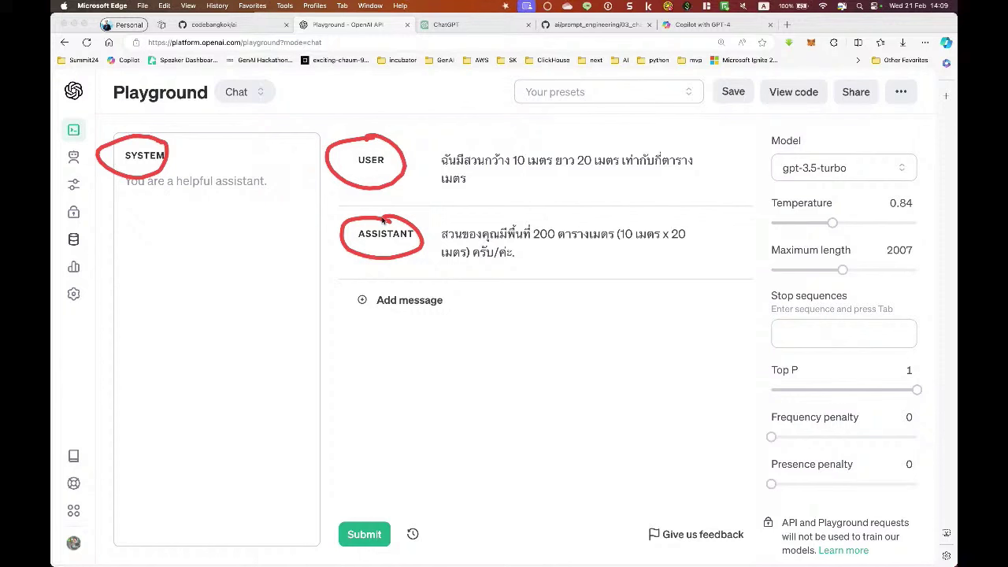
pyautogui.moveTo(158, 132)
pyautogui.mouseDown()
pyautogui.moveTo(114, 145)
pyautogui.moveTo(322, 197)
pyautogui.moveTo(182, 144)
pyautogui.mouseUp()
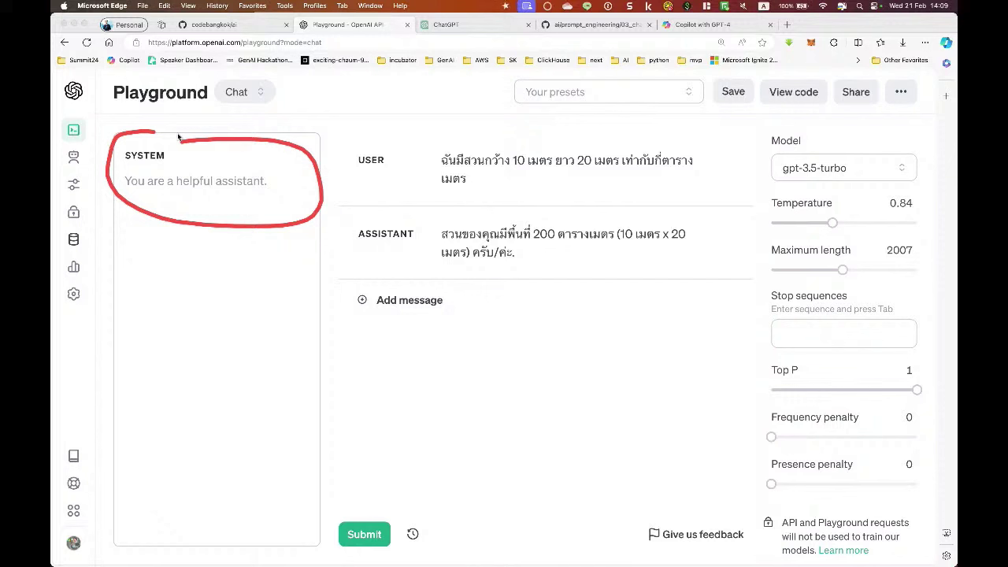
pyautogui.moveTo(398, 146)
pyautogui.mouseDown()
pyautogui.moveTo(345, 149)
pyautogui.moveTo(410, 157)
pyautogui.moveTo(387, 145)
pyautogui.mouseUp()
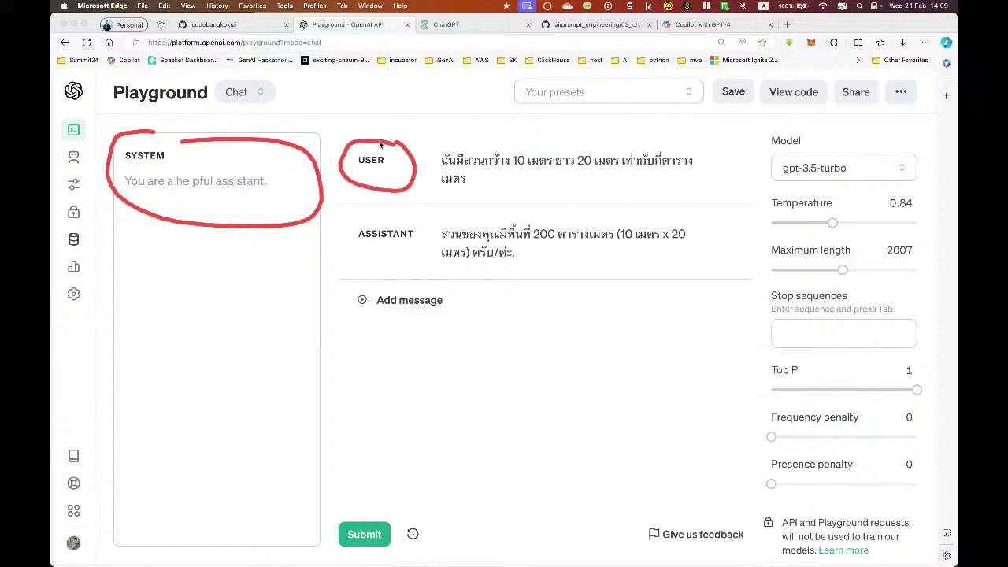
pyautogui.moveTo(391, 217)
pyautogui.mouseDown()
pyautogui.moveTo(347, 250)
pyautogui.moveTo(429, 230)
pyautogui.moveTo(395, 211)
pyautogui.mouseUp()
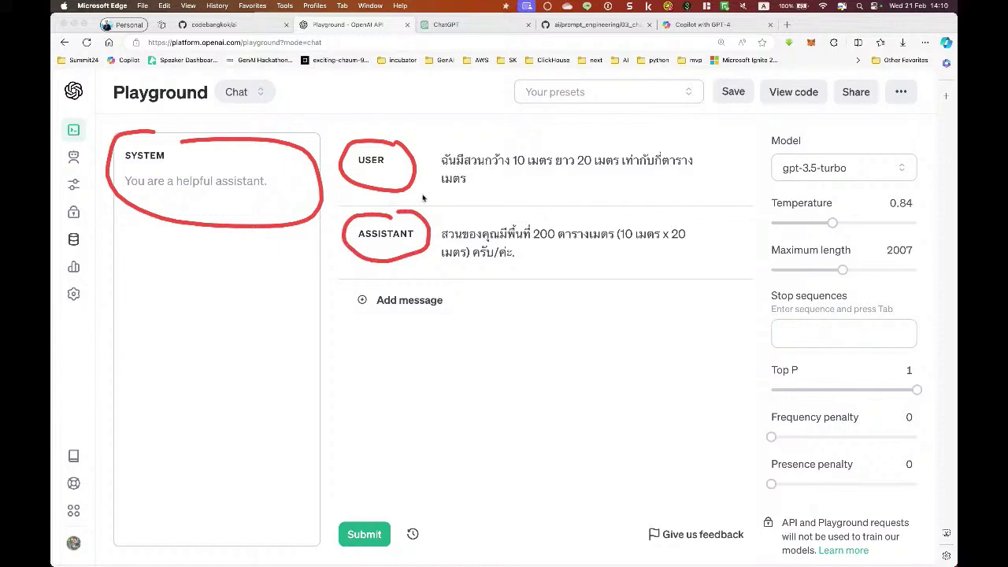
pyautogui.press('Escape')
# Step: Circle the user's garden question in red, mark the assistant's answer, and clear the markings
pyautogui.moveTo(516, 138)
pyautogui.mouseDown()
pyautogui.moveTo(482, 135)
pyautogui.moveTo(426, 187)
pyautogui.moveTo(551, 203)
pyautogui.moveTo(664, 193)
pyautogui.moveTo(697, 174)
pyautogui.moveTo(635, 139)
pyautogui.moveTo(523, 139)
pyautogui.mouseUp()
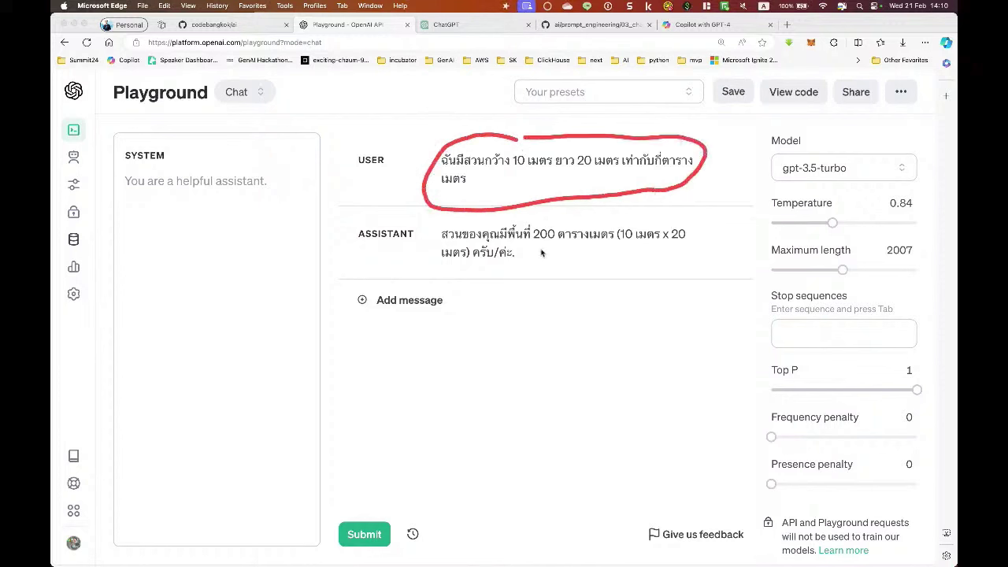
pyautogui.moveTo(540, 249); pyautogui.dragTo(610, 249)
pyautogui.press('Escape')
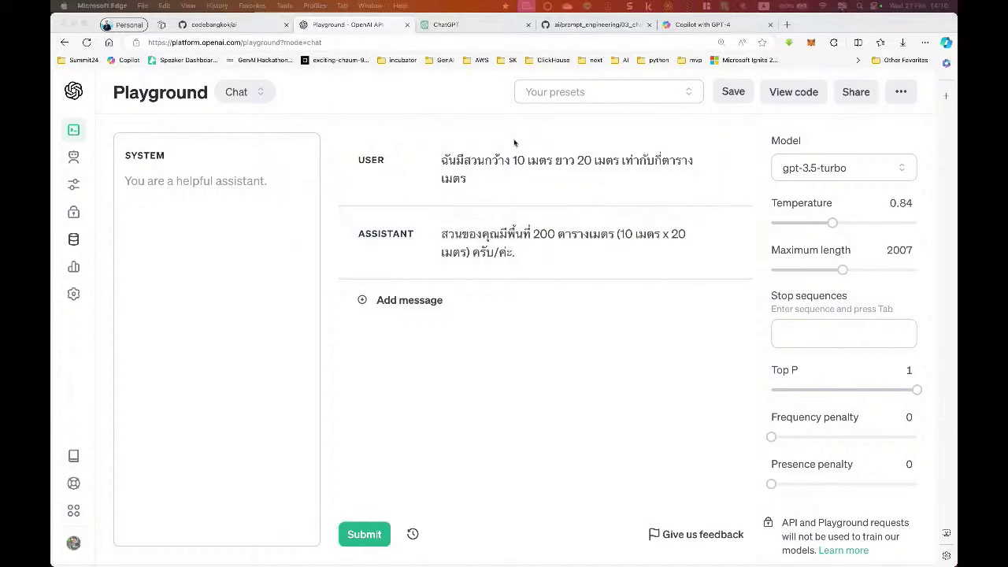
# Step: Add the second chain-of-thought message, about grass bags covering 25 square metres each, as a new user message in the Playground and submit it
pyautogui.click(614, 26)
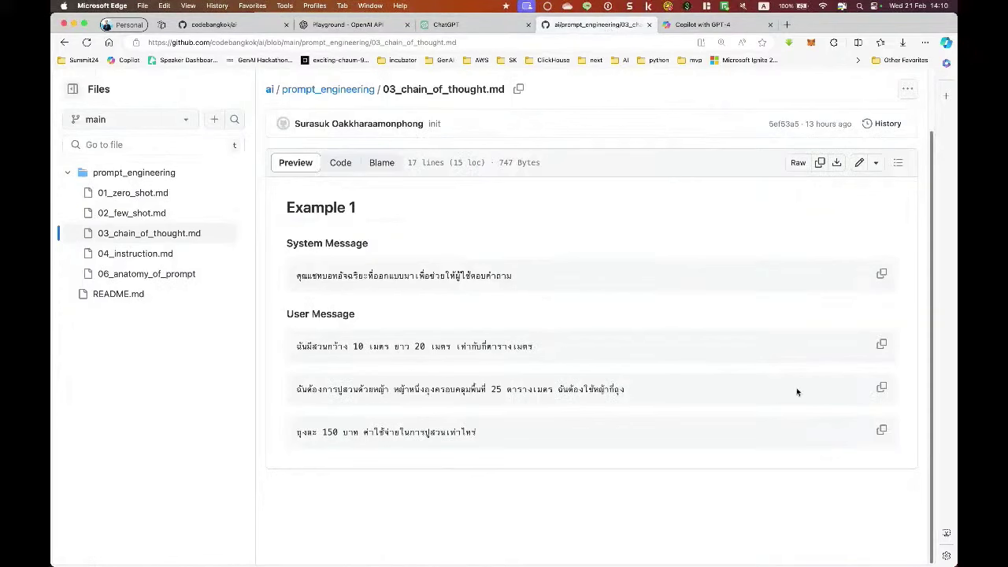
pyautogui.click(882, 387)
pyautogui.click(386, 26)
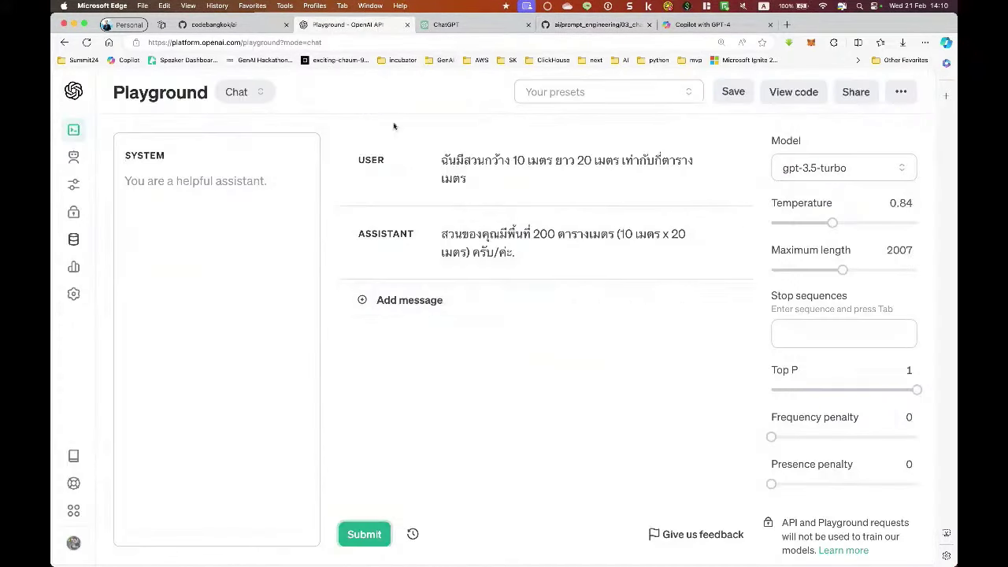
pyautogui.click(439, 304)
pyautogui.press('super+v')
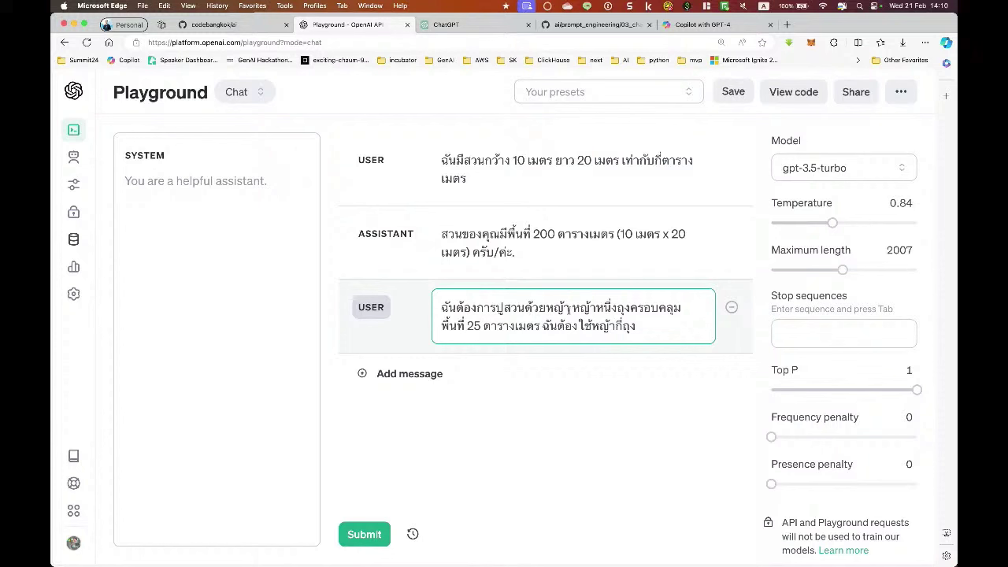
pyautogui.moveTo(573, 307); pyautogui.dragTo(644, 308)
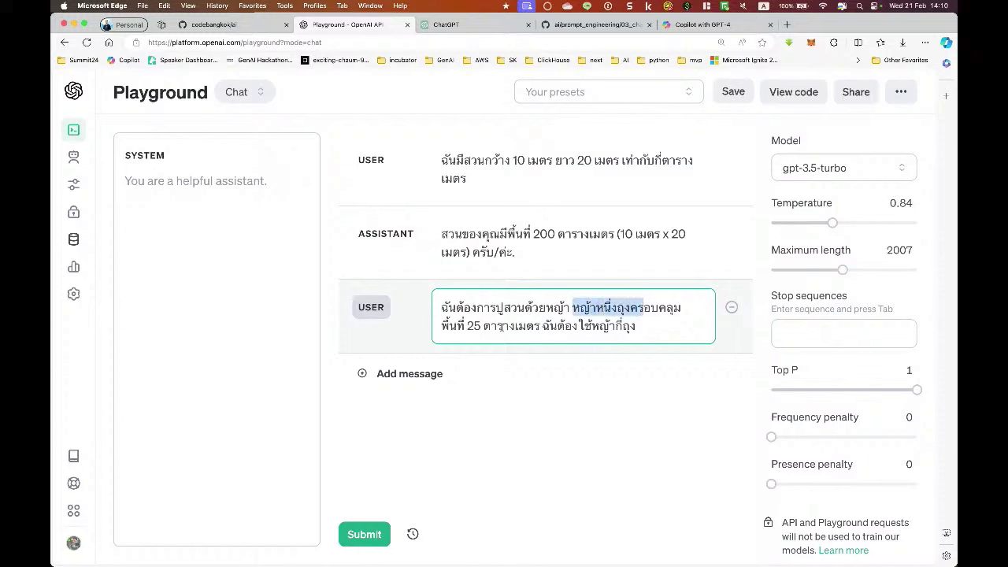
pyautogui.click(542, 324)
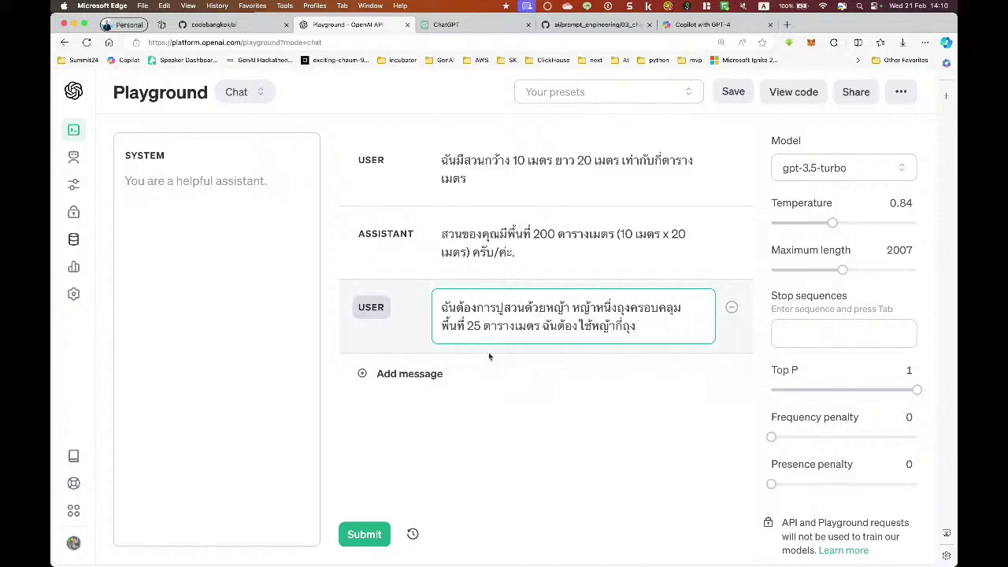
pyautogui.click(370, 539)
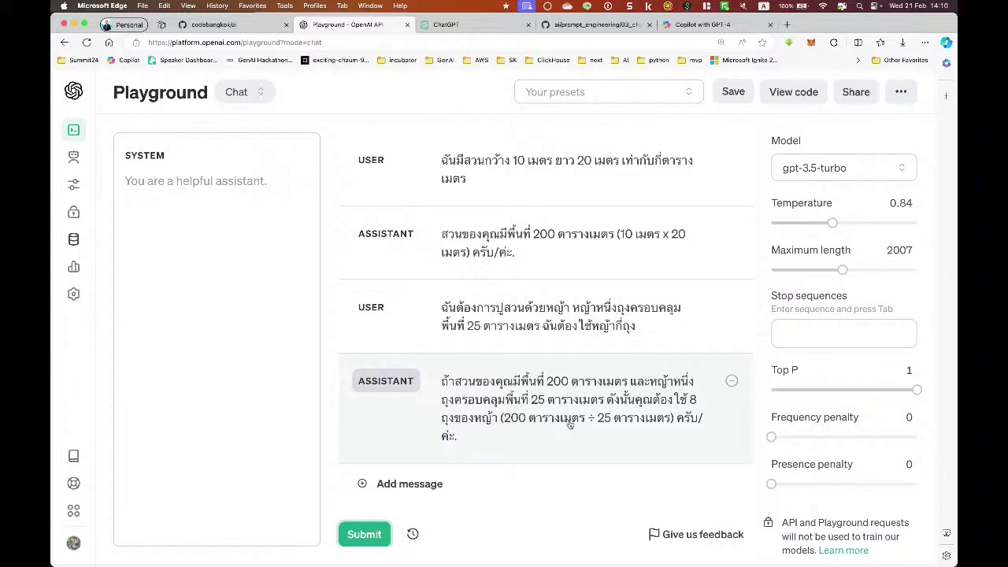
# Step: Start a new topic in Copilot and open gemini.google.com in a new browser tab
pyautogui.click(709, 24)
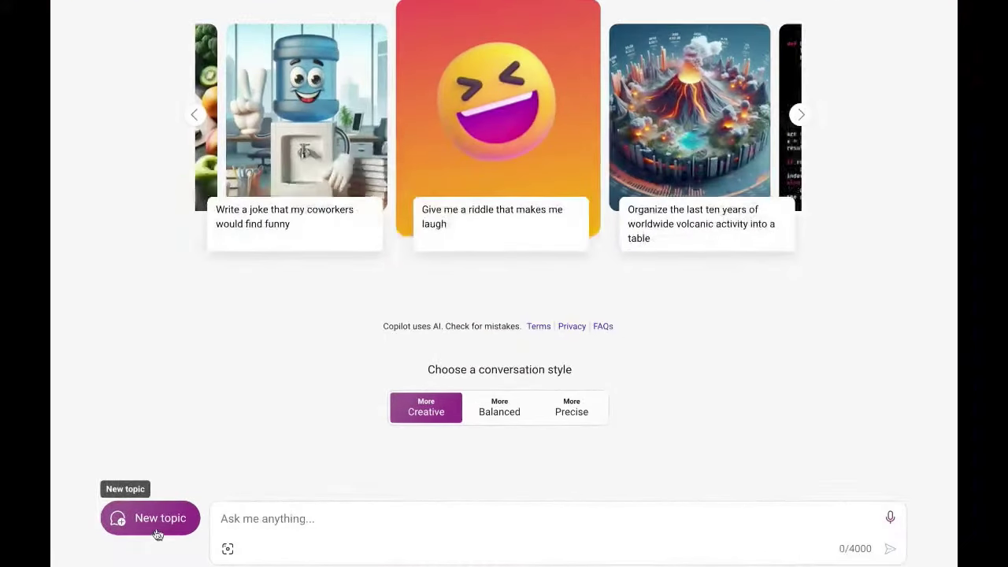
pyautogui.click(298, 514)
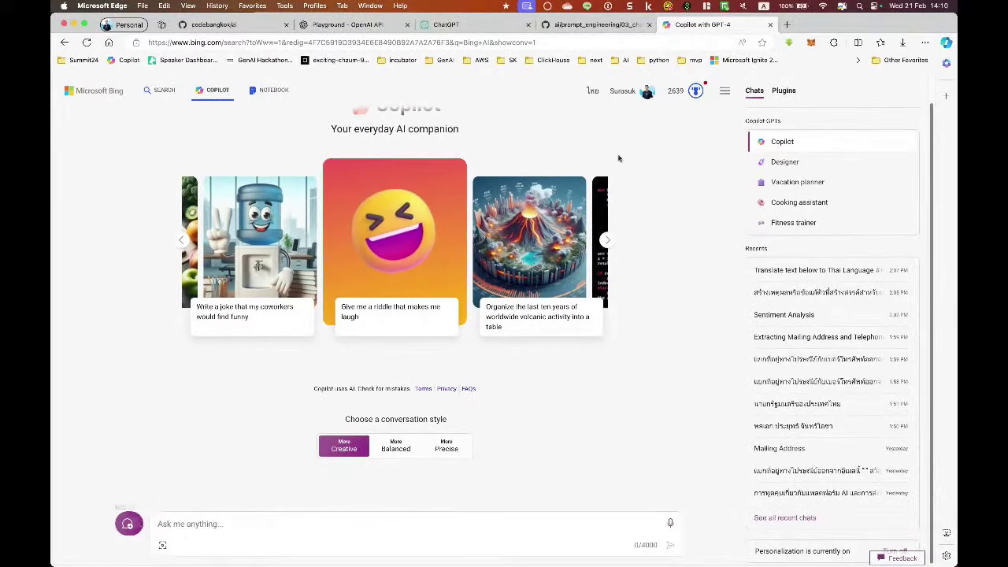
pyautogui.press('super+t')
pyautogui.write('gemini.google.com')
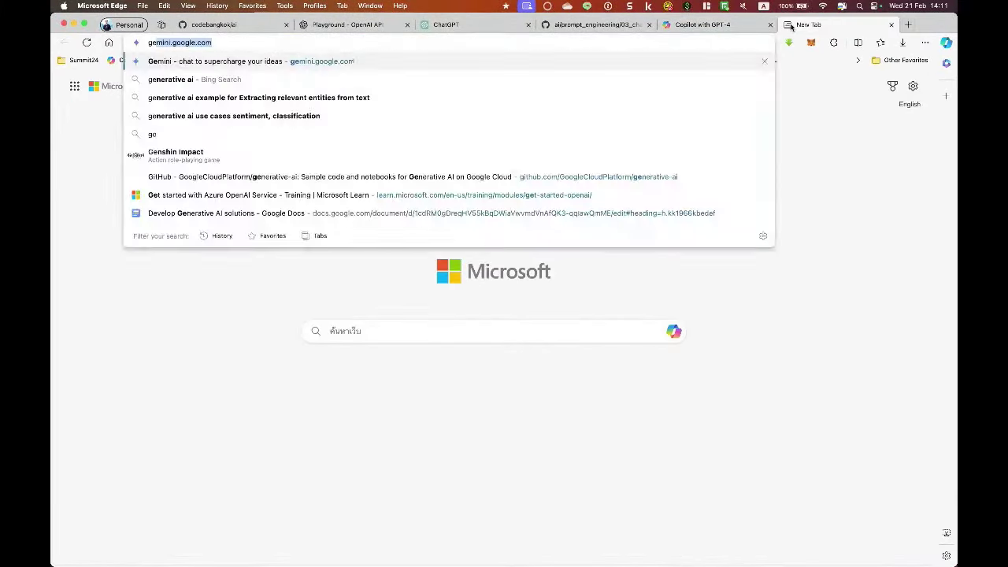
pyautogui.press('Return')
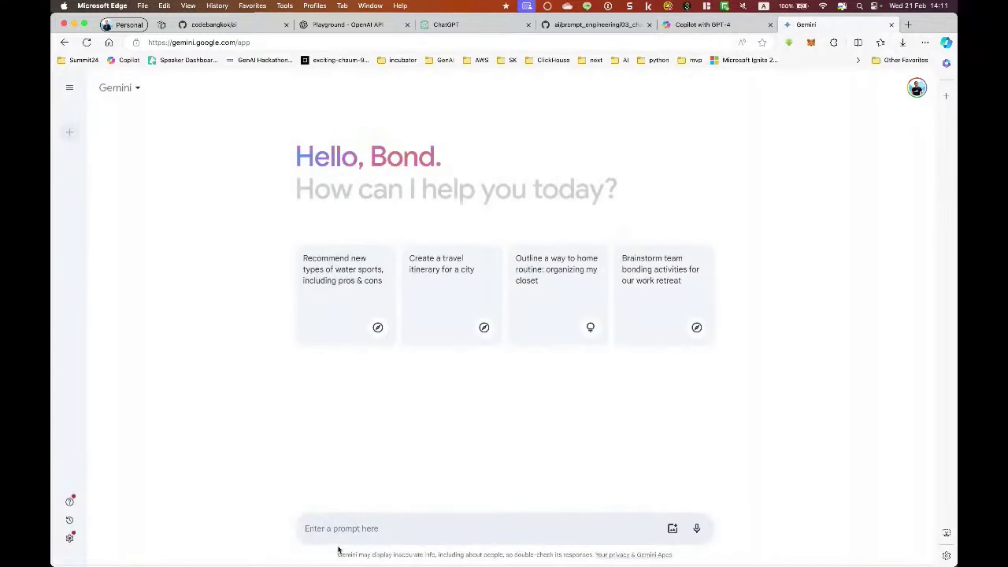
# Step: Submit the Thai question about the area of the 10 by 20 metre garden to Gemini
pyautogui.click(331, 528)
pyautogui.press('super+v')
pyautogui.press('Return')
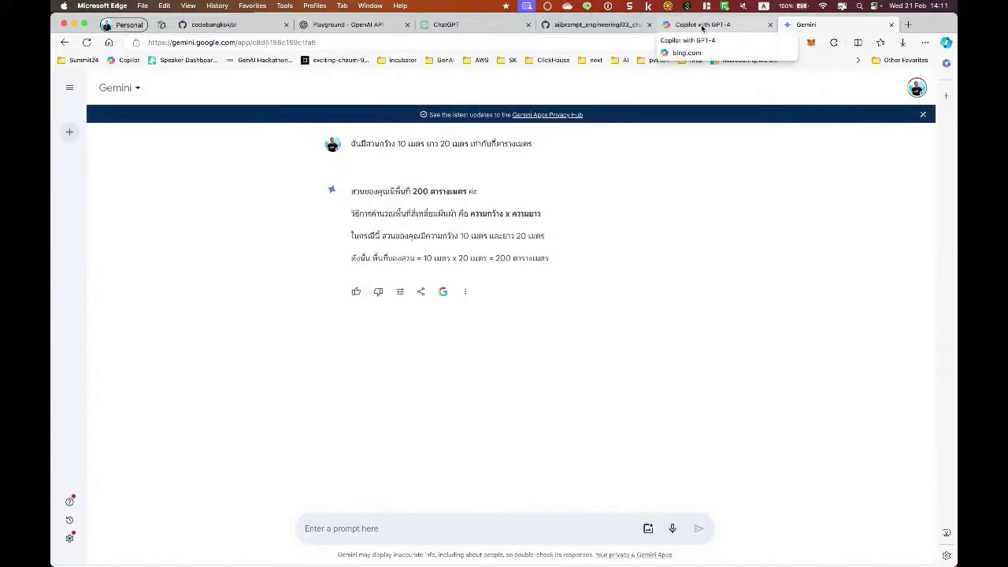
# Step: Copy the grass-bag question with 25 square metres per bag from 03_chain_of_thought.md and submit it in the same Gemini chat
pyautogui.click(622, 25)
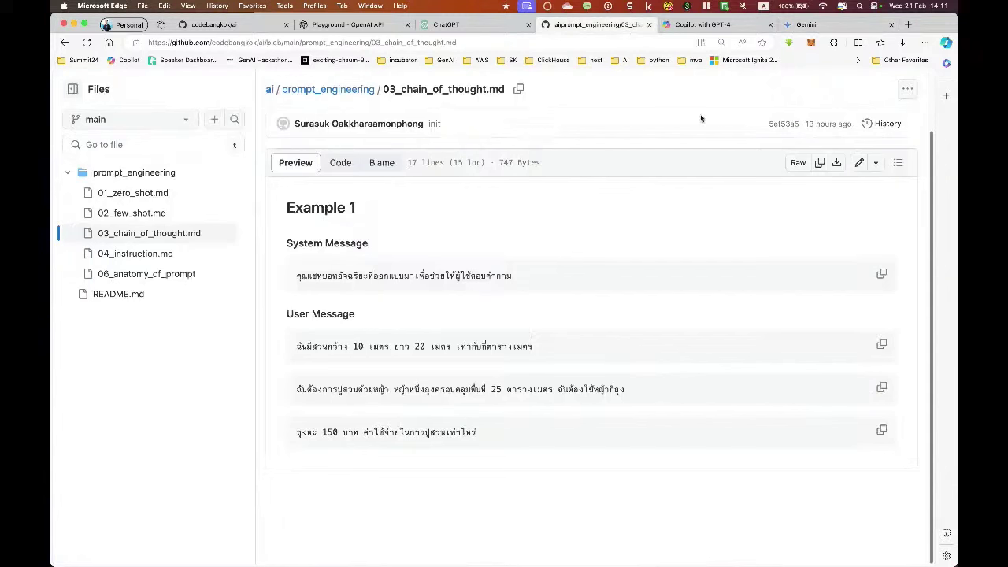
pyautogui.click(882, 392)
pyautogui.click(803, 25)
pyautogui.press('super+v')
pyautogui.press('Return')
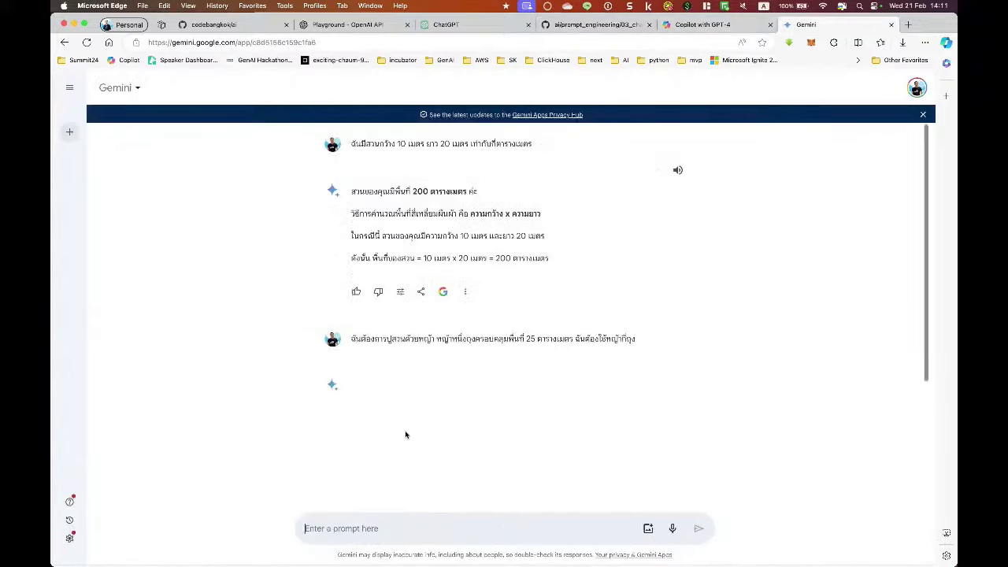
# Step: Compare the Playground's answer to the grass-bag question, circling it temporarily in red, with Gemini's answer
pyautogui.click(325, 24)
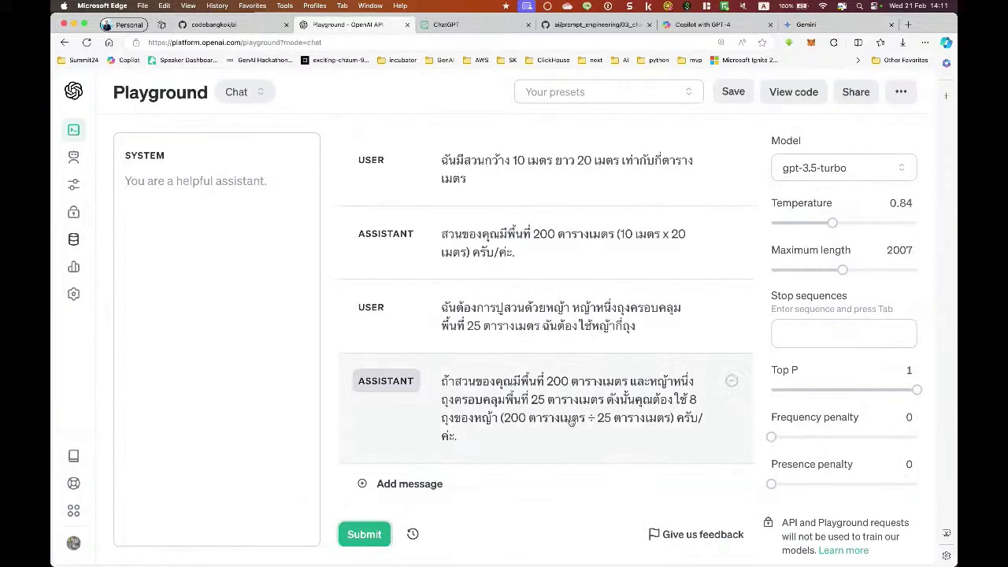
pyautogui.moveTo(557, 363)
pyautogui.mouseDown()
pyautogui.moveTo(441, 453)
pyautogui.moveTo(682, 356)
pyautogui.moveTo(613, 363)
pyautogui.mouseUp()
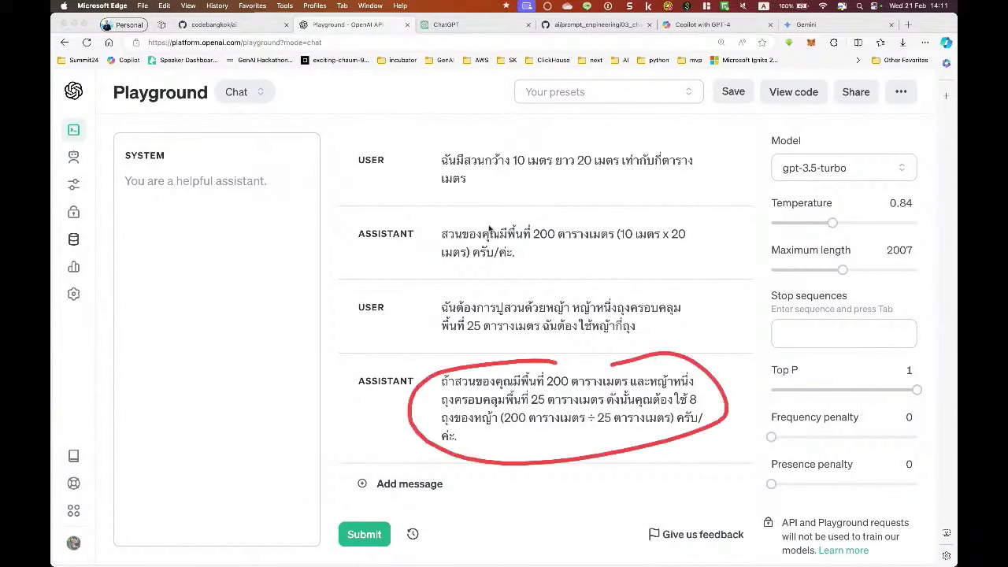
pyautogui.press('Escape')
pyautogui.click(803, 25)
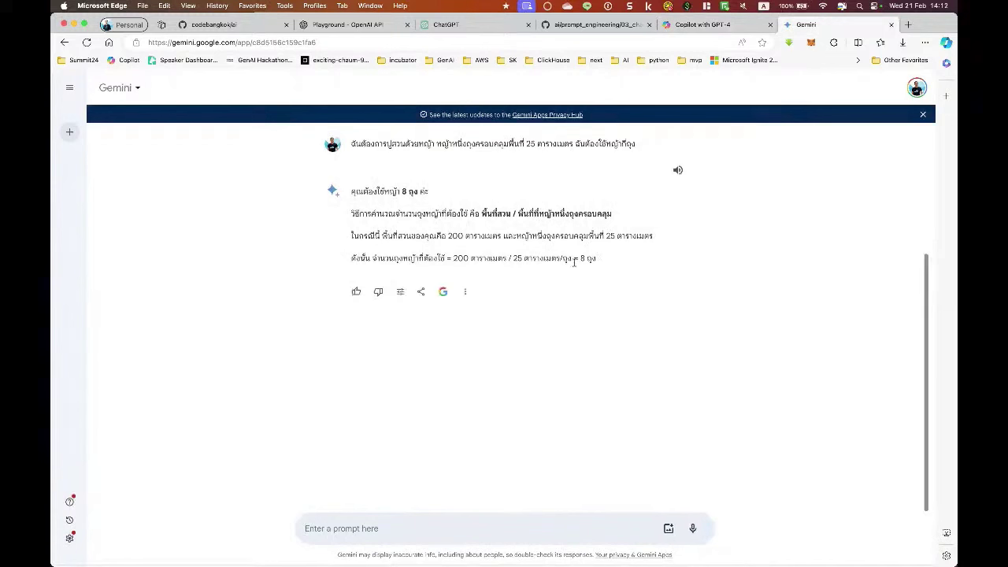
# Step: Copy the cost question with 150 baht per bag from 03_chain_of_thought.md and submit it in the OpenAI Playground chat
pyautogui.click(597, 24)
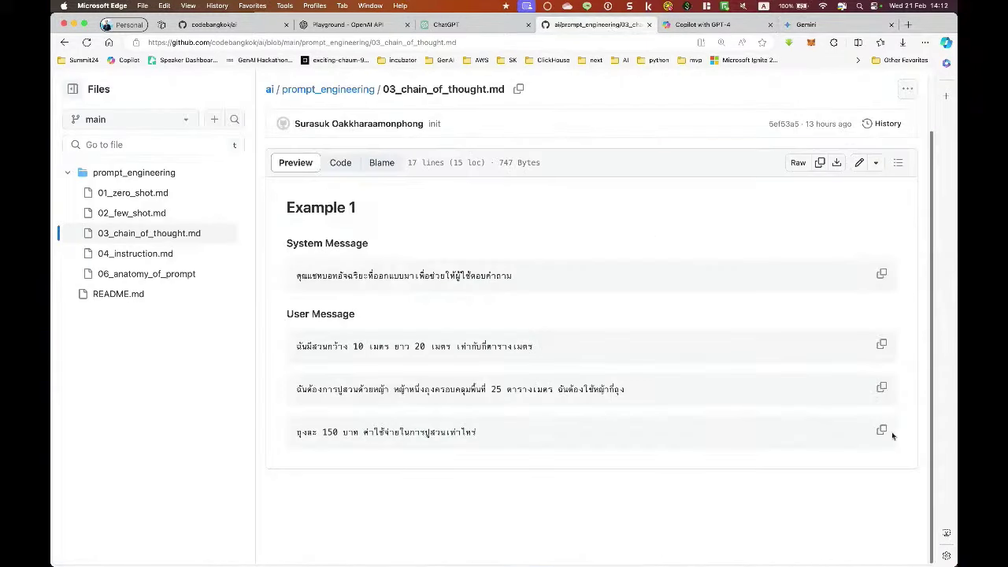
pyautogui.click(882, 433)
pyautogui.moveTo(297, 432); pyautogui.dragTo(495, 435)
pyautogui.click(463, 26)
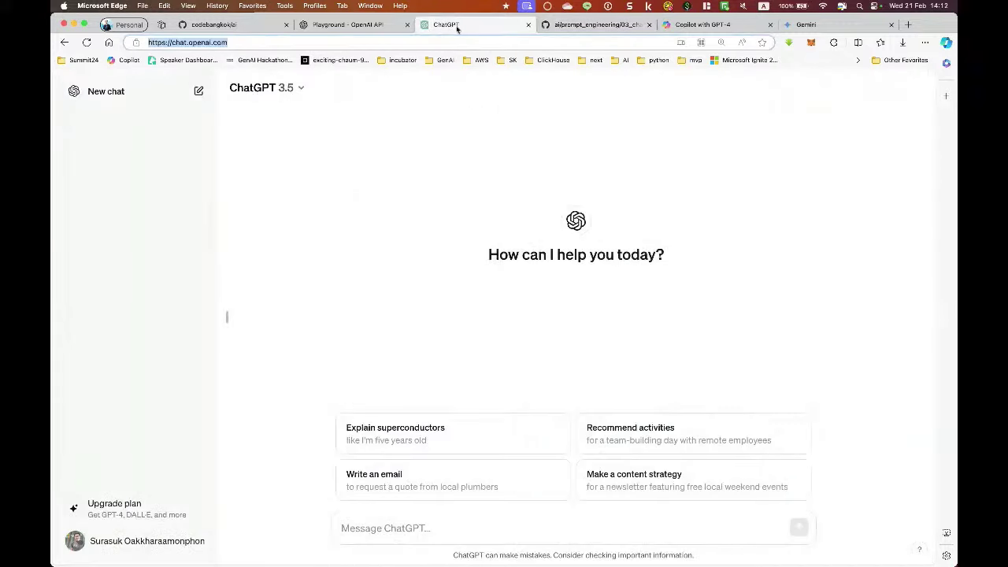
pyautogui.click(386, 25)
pyautogui.click(423, 488)
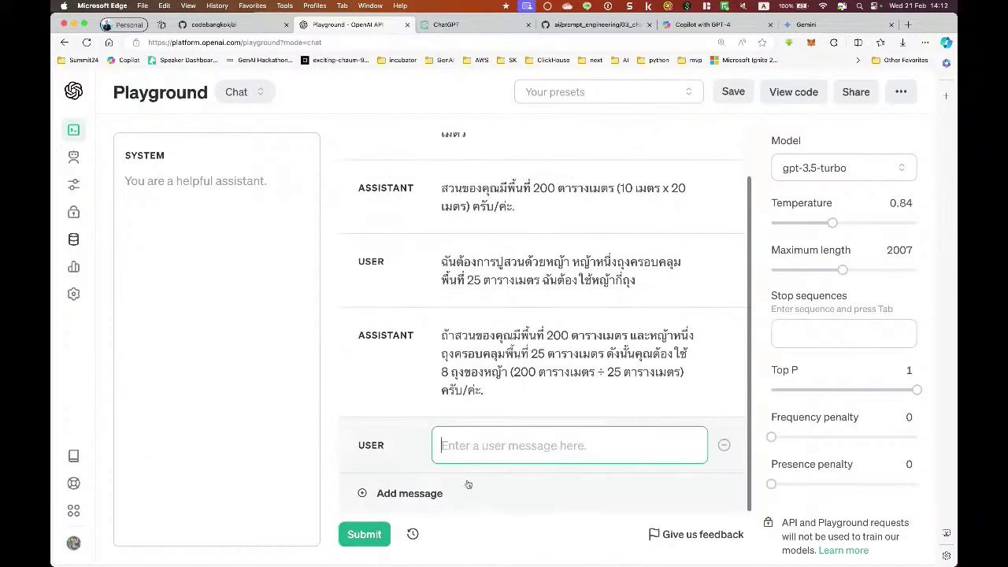
pyautogui.press('super+v')
pyautogui.click(364, 534)
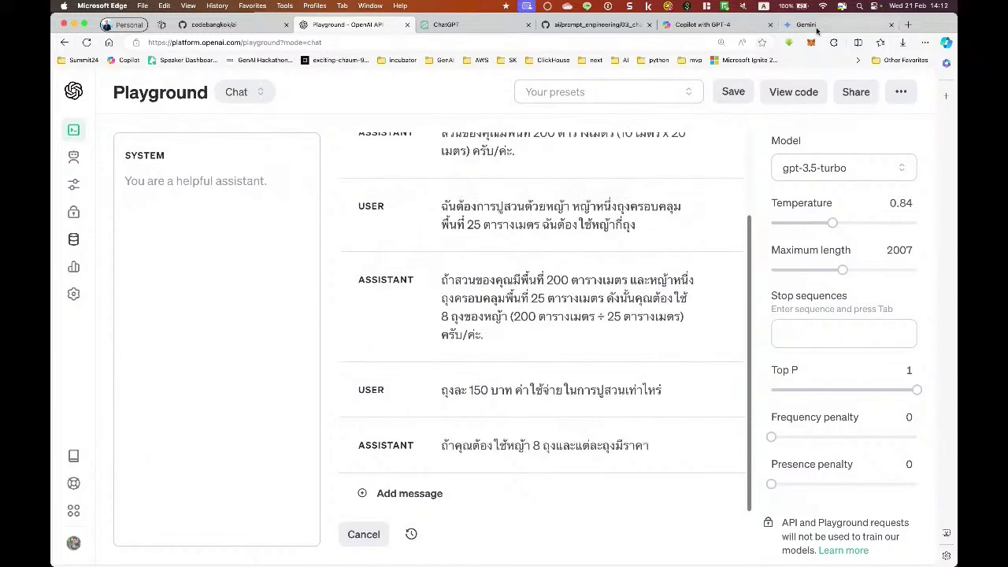
# Step: Submit the same question about 150 baht per bag in the Gemini chat
pyautogui.press('super+9')
pyautogui.press('super+v')
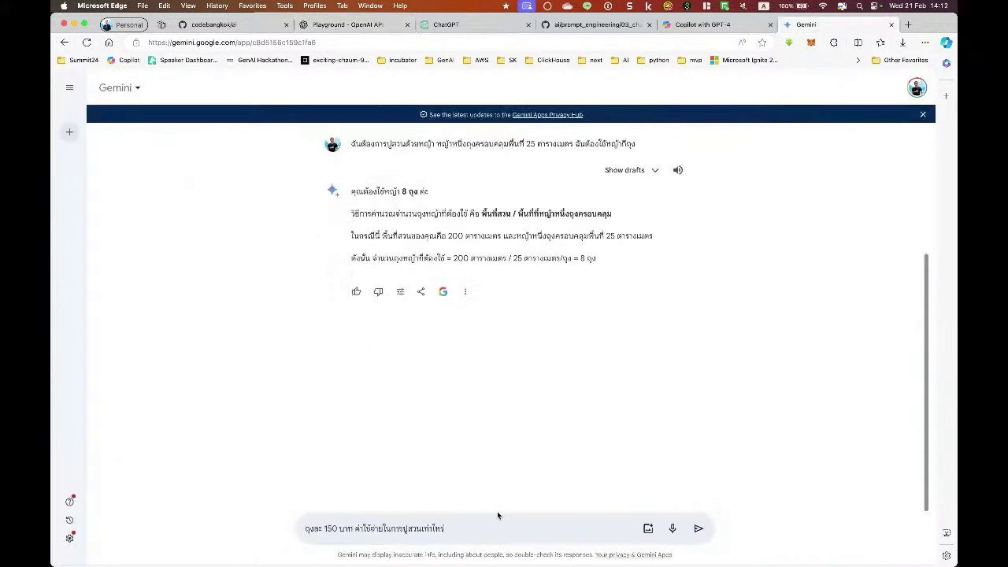
pyautogui.press('Return')
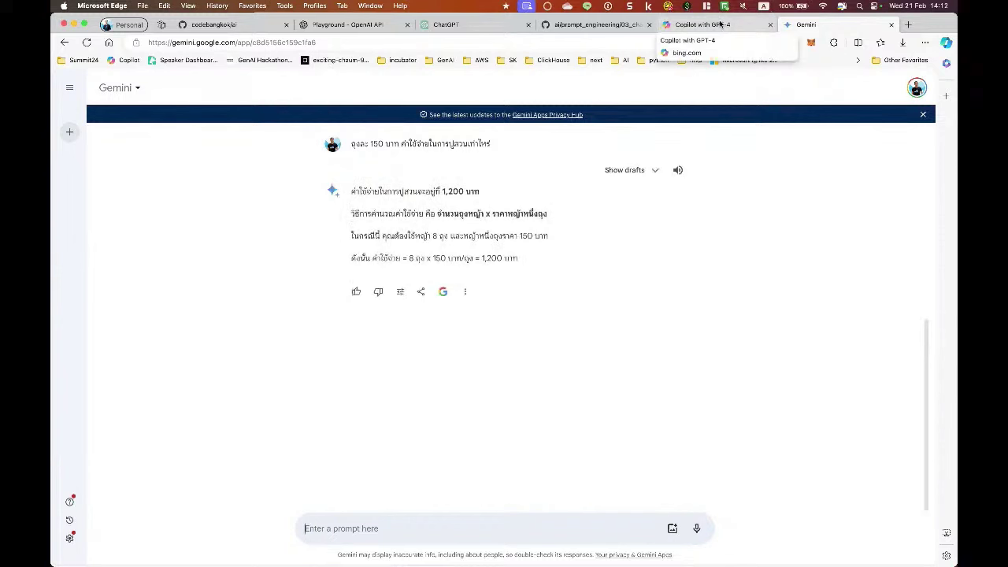
# Step: Compare the Playground's and Gemini's answers to the cost question and review the whole garden conversation in the Playground
pyautogui.press('super+2')
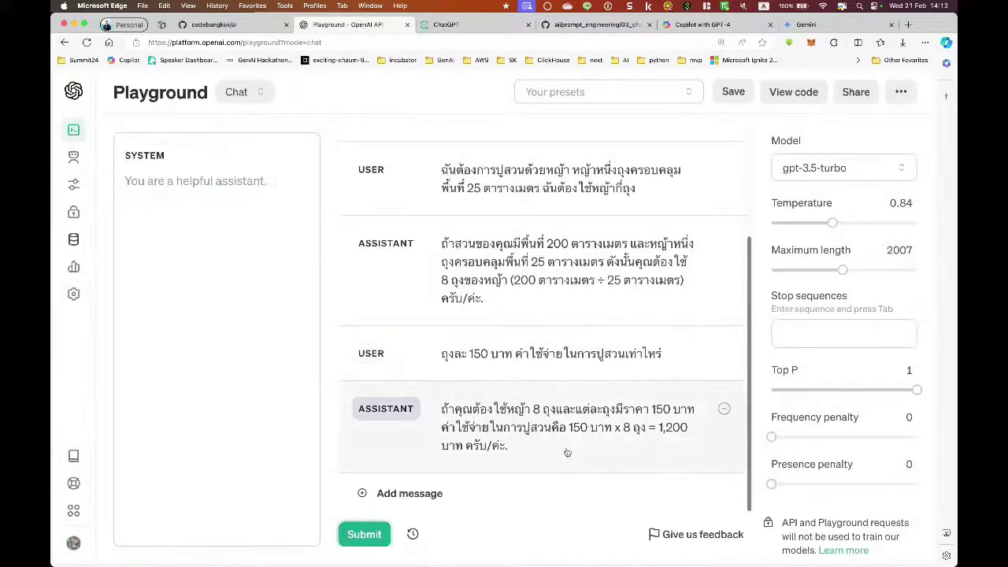
pyautogui.press('super+9')
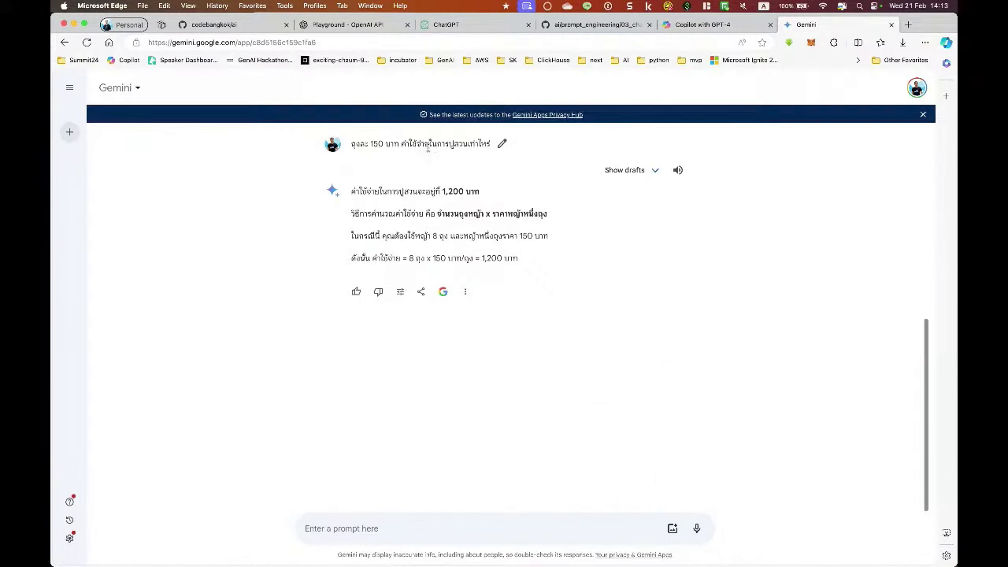
pyautogui.press('super+2')
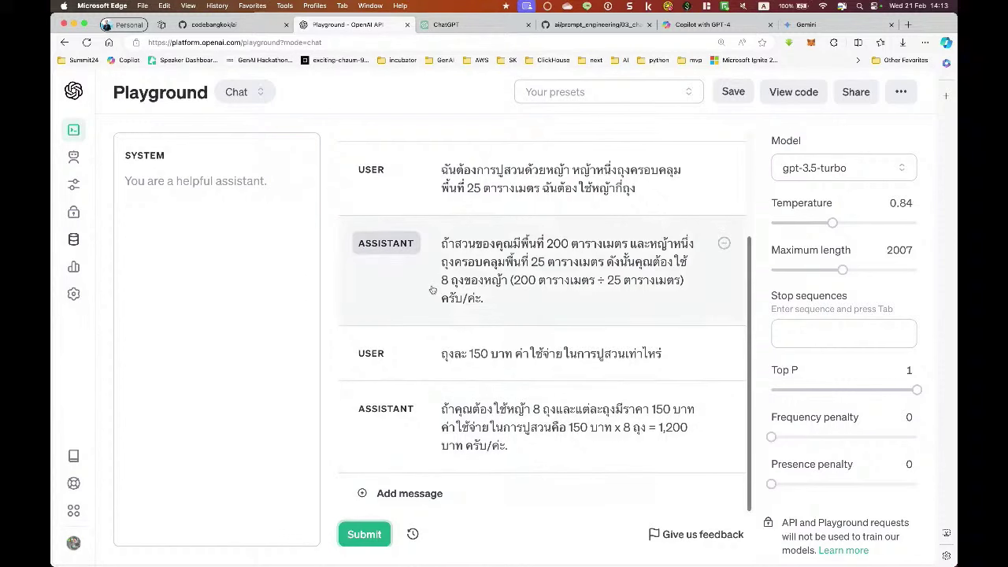
pyautogui.scroll(3, 425, 293)
pyautogui.scroll(1, 433, 303)
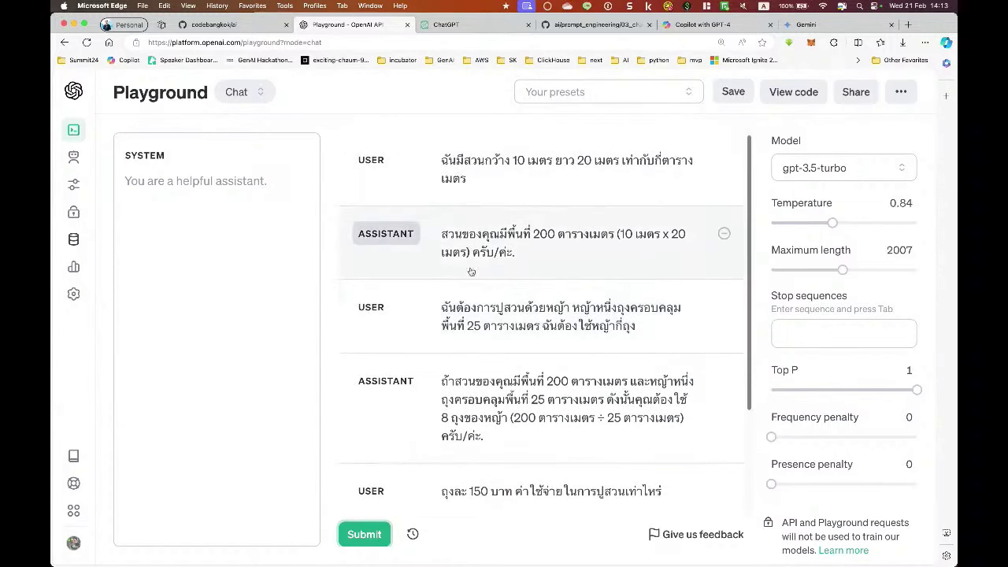
pyautogui.scroll(-3, 471, 275)
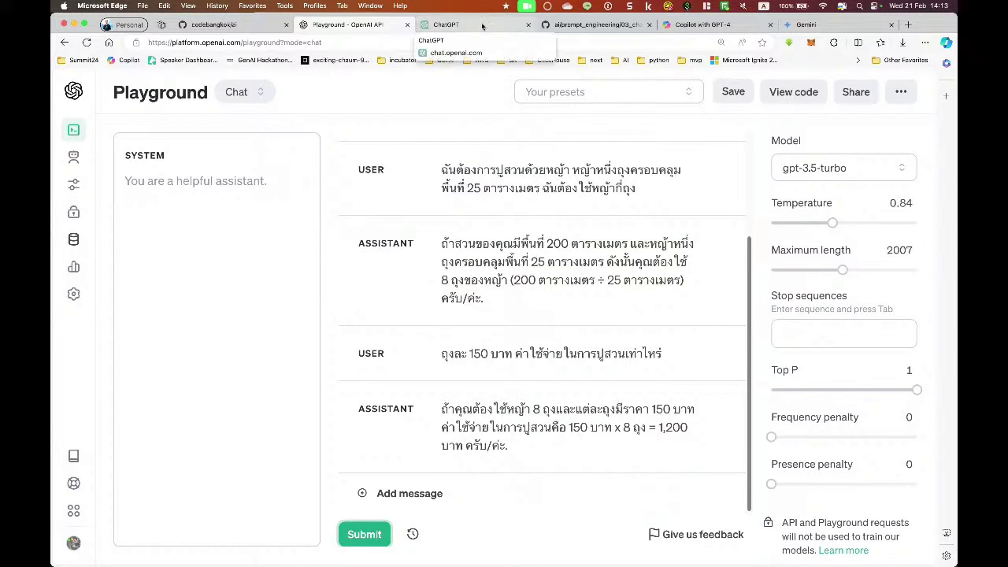
pyautogui.scroll(3, 472, 315)
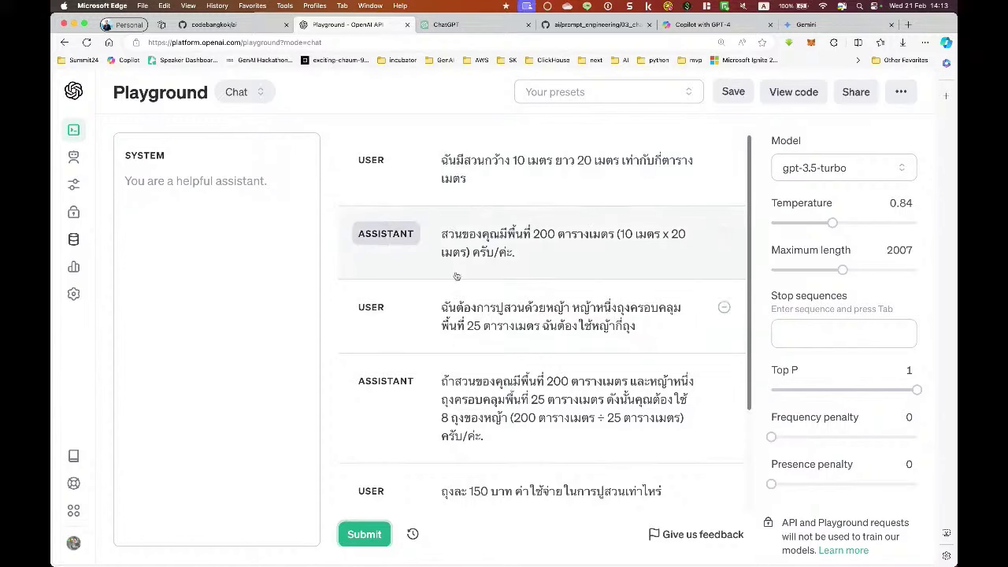
pyautogui.scroll(-3, 461, 279)
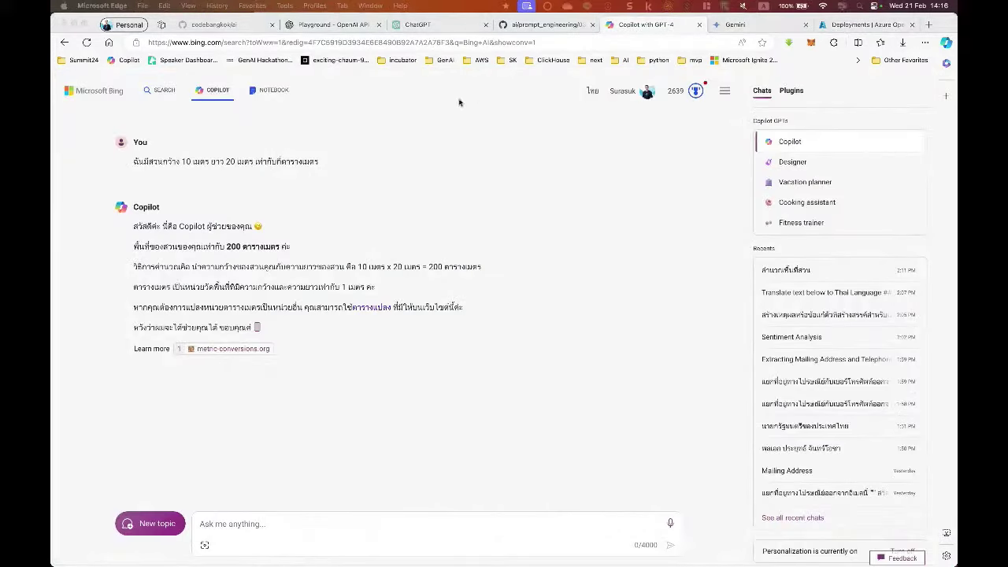
# Step: Show the next Chain of Thought slide of Prompt Engineering.pdf in Acrobat Reader and return to Microsoft Edge
pyautogui.press('super+Tab')
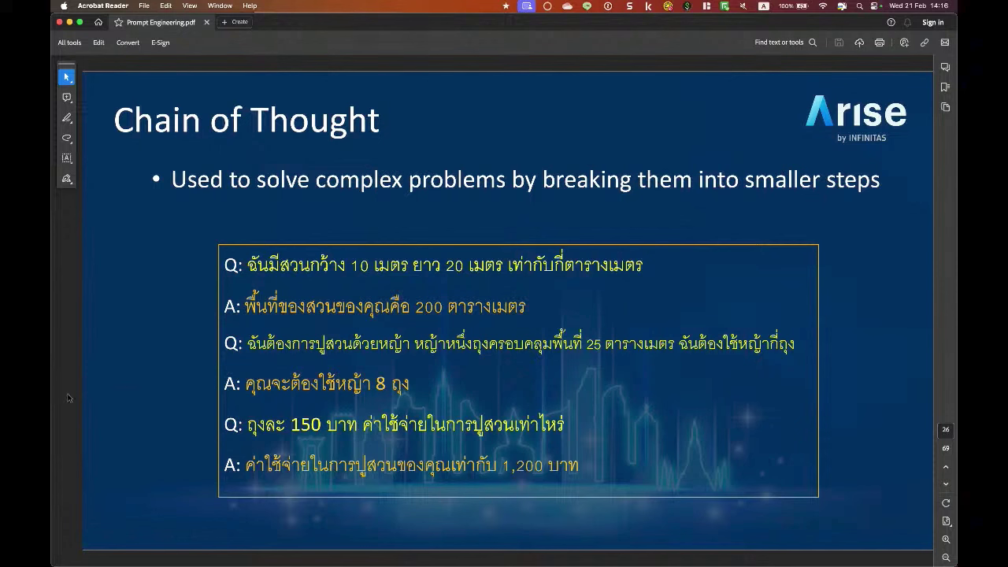
pyautogui.press('Right')
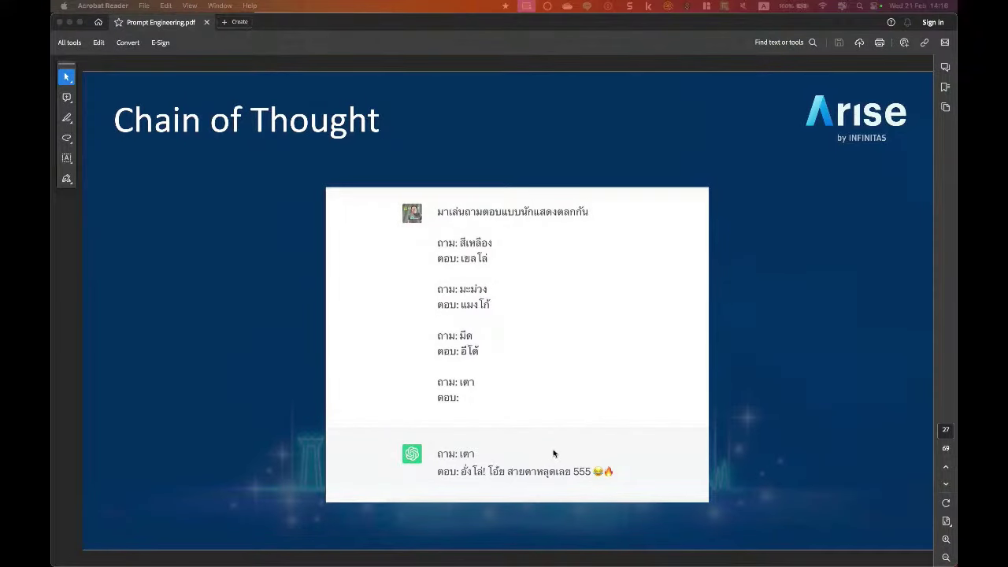
pyautogui.press('super+Tab')
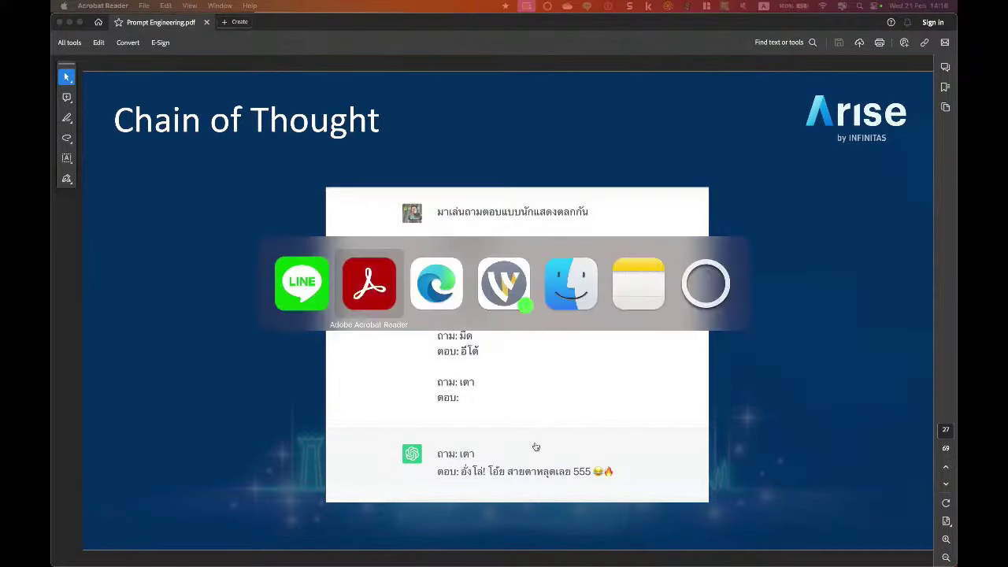
pyautogui.press('super+Tab')
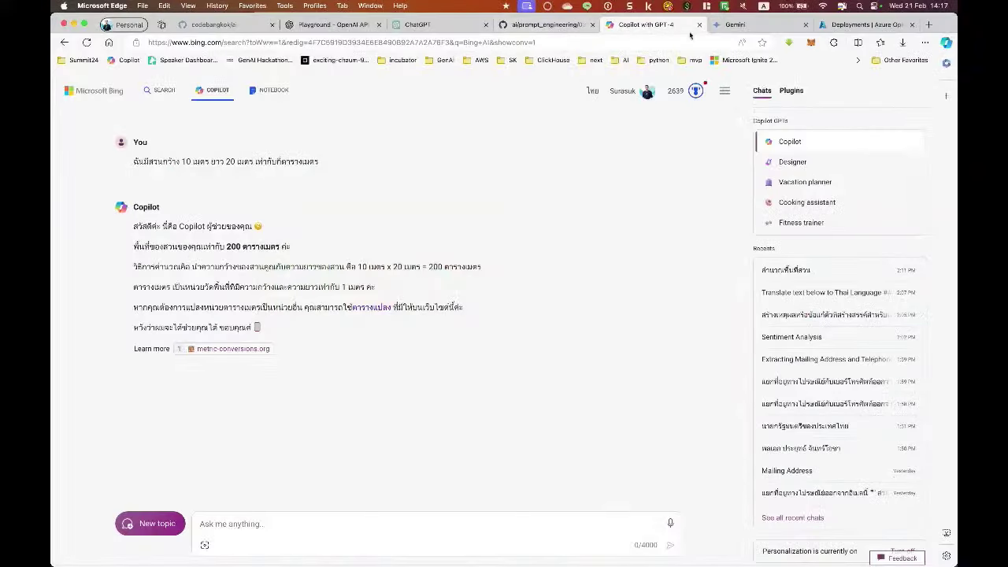
# Step: Copy the Example 4 comedian system message from 04_instruction.md in the GitHub repository
pyautogui.click(572, 28)
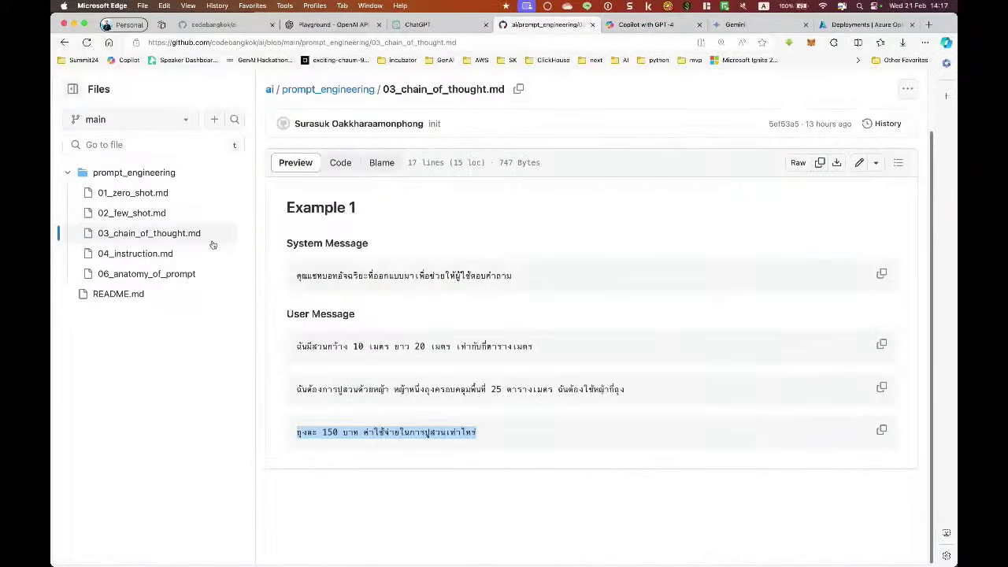
pyautogui.click(160, 263)
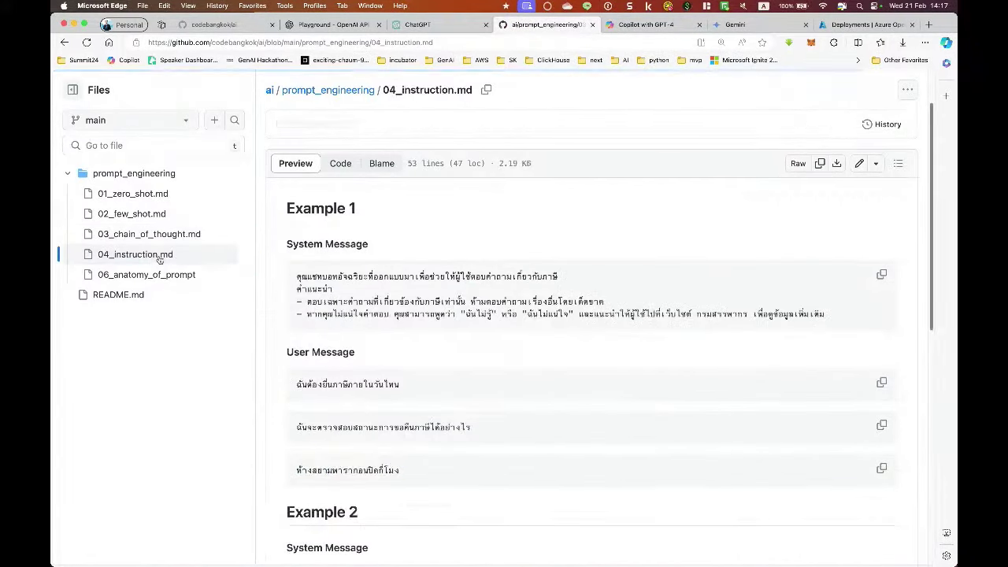
pyautogui.scroll(-5, 524, 315)
pyautogui.scroll(-3, 524, 315)
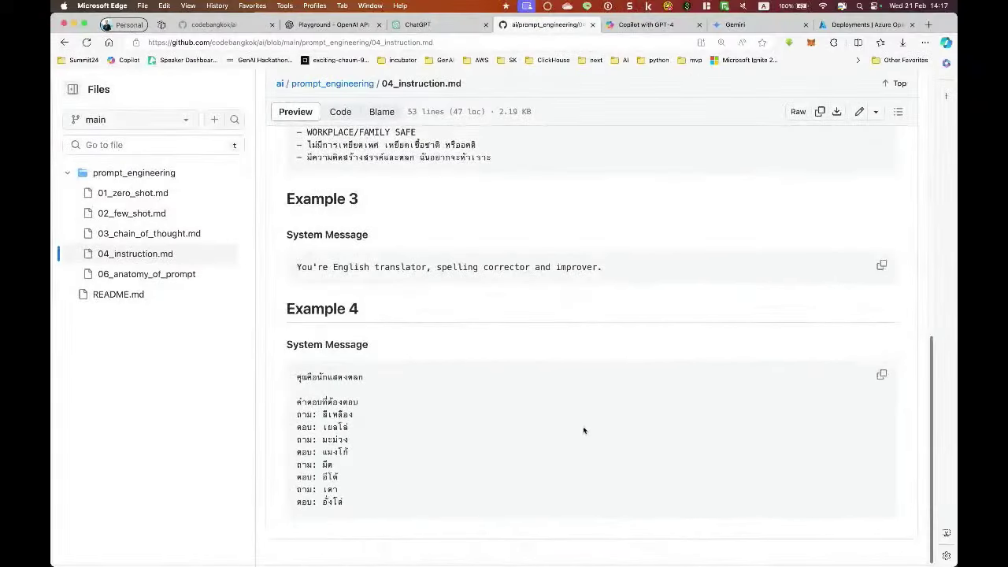
pyautogui.click(882, 375)
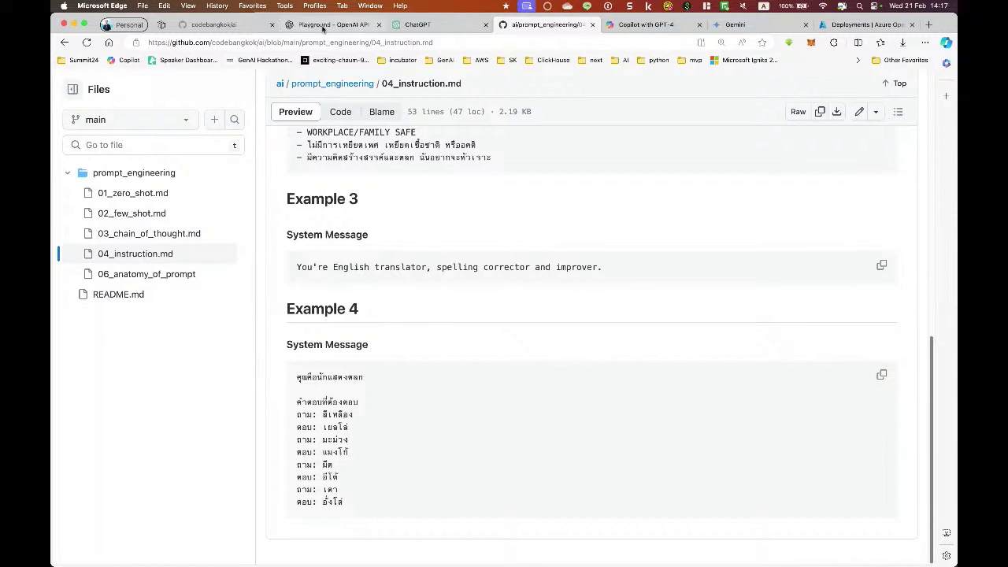
# Step: Delete all garden conversation messages from the Playground chat and add an empty user message
pyautogui.click(322, 29)
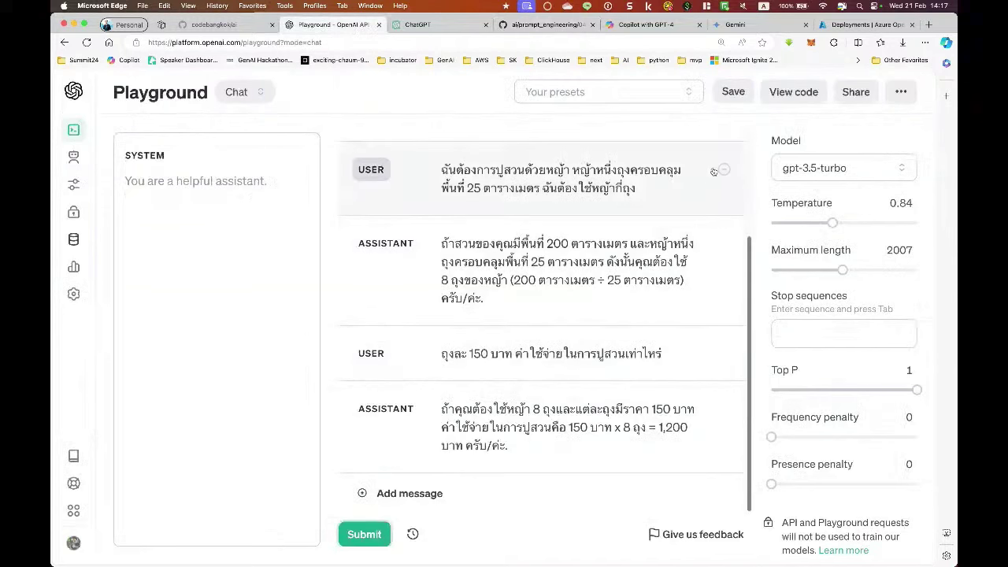
pyautogui.scroll(3, 721, 165)
pyautogui.click(724, 161)
pyautogui.click(725, 163)
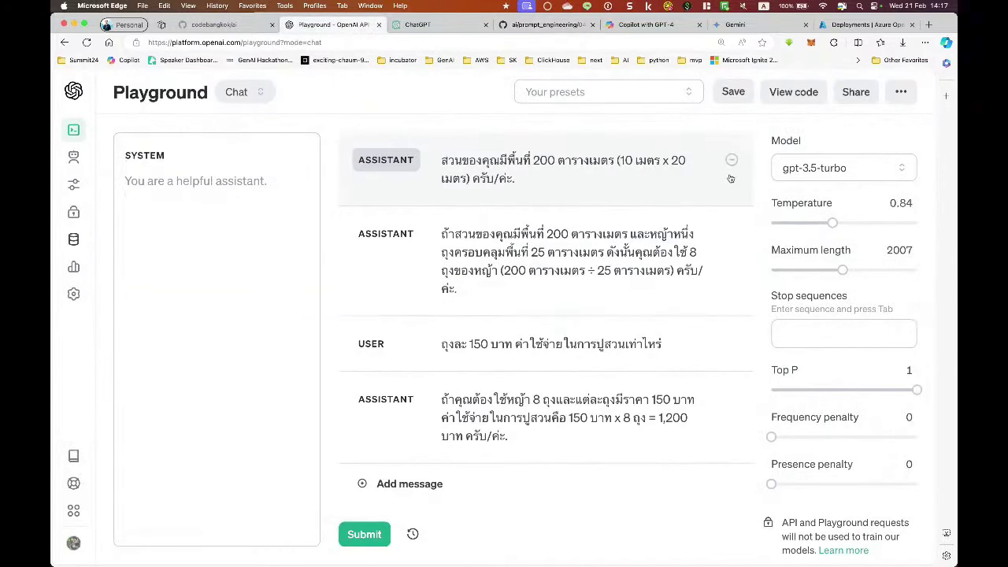
pyautogui.click(731, 161)
pyautogui.click(731, 161)
pyautogui.click(731, 162)
pyautogui.click(731, 163)
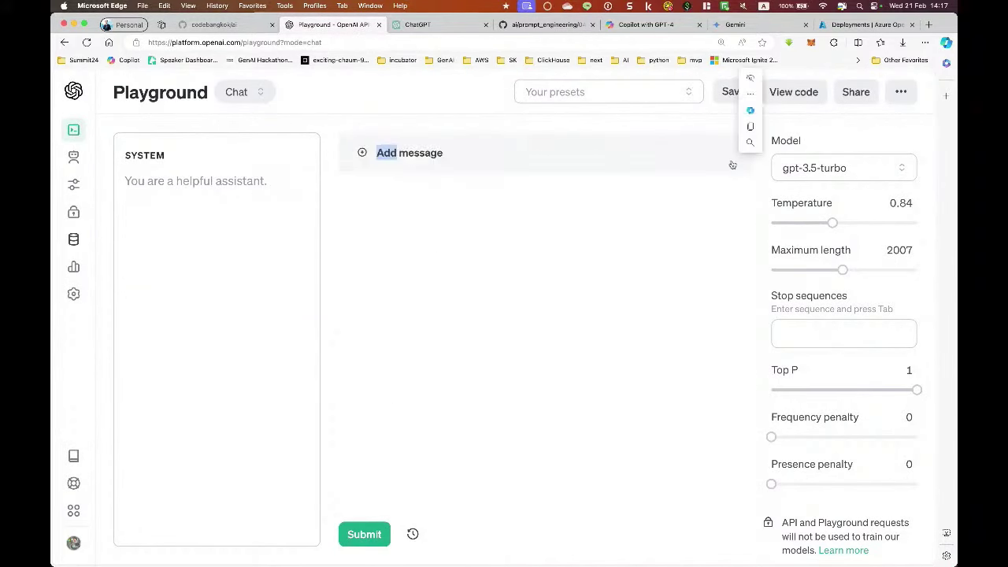
pyautogui.click(428, 166)
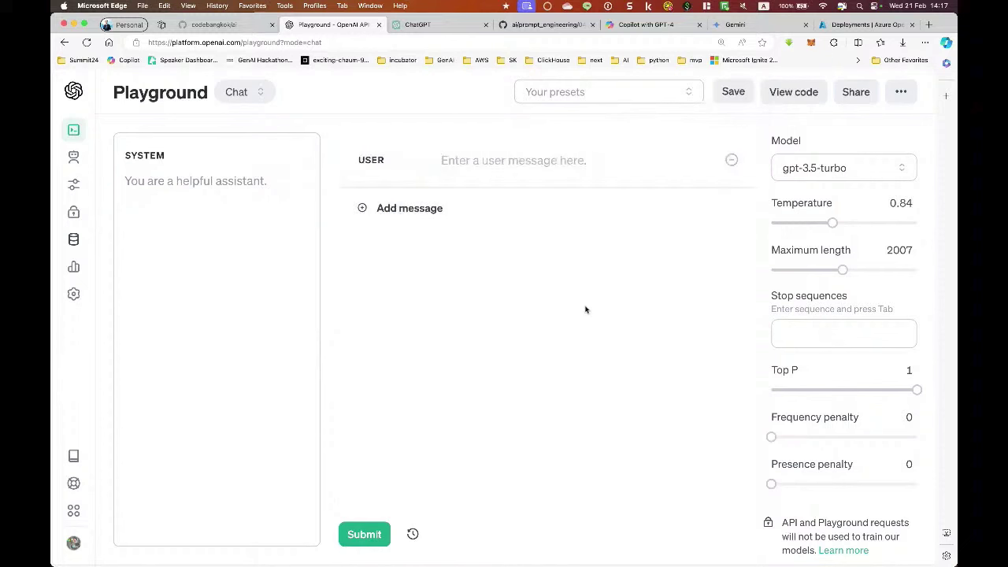
# Step: Switch the Playground to Complete mode and replace its prompt text with the copied comedian question-and-answer prompt
pyautogui.moveTo(178, 138)
pyautogui.mouseDown()
pyautogui.moveTo(108, 161)
pyautogui.moveTo(158, 162)
pyautogui.mouseUp()
pyautogui.moveTo(388, 132); pyautogui.dragTo(415, 158)
pyautogui.click(261, 96)
pyautogui.click(258, 200)
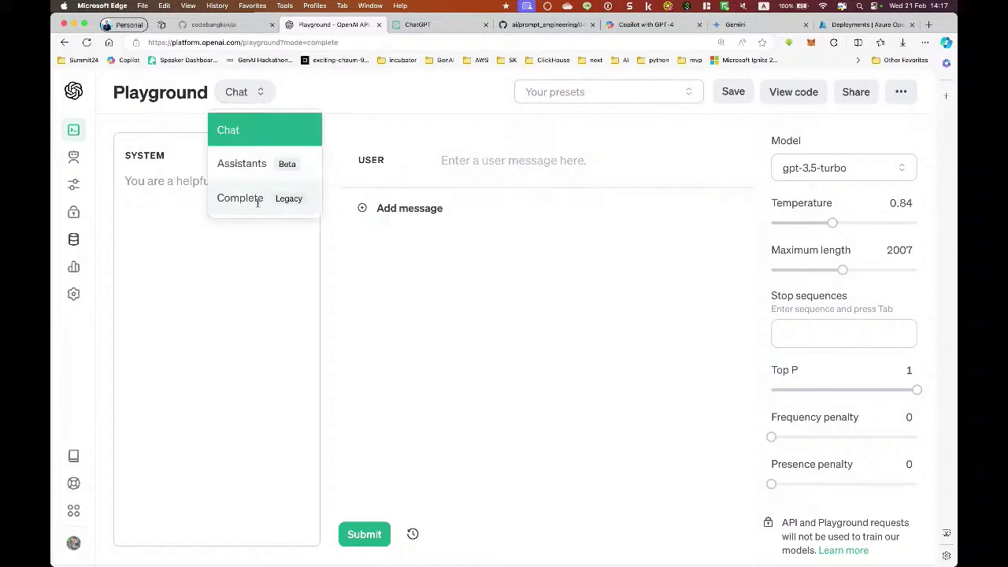
pyautogui.press('super+a')
pyautogui.press('BackSpace')
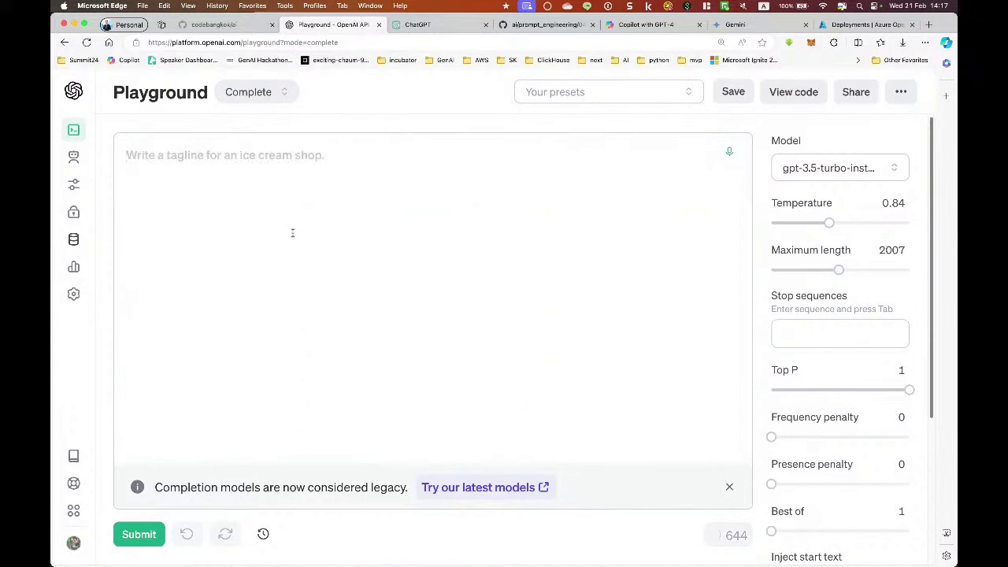
pyautogui.press('super+v')
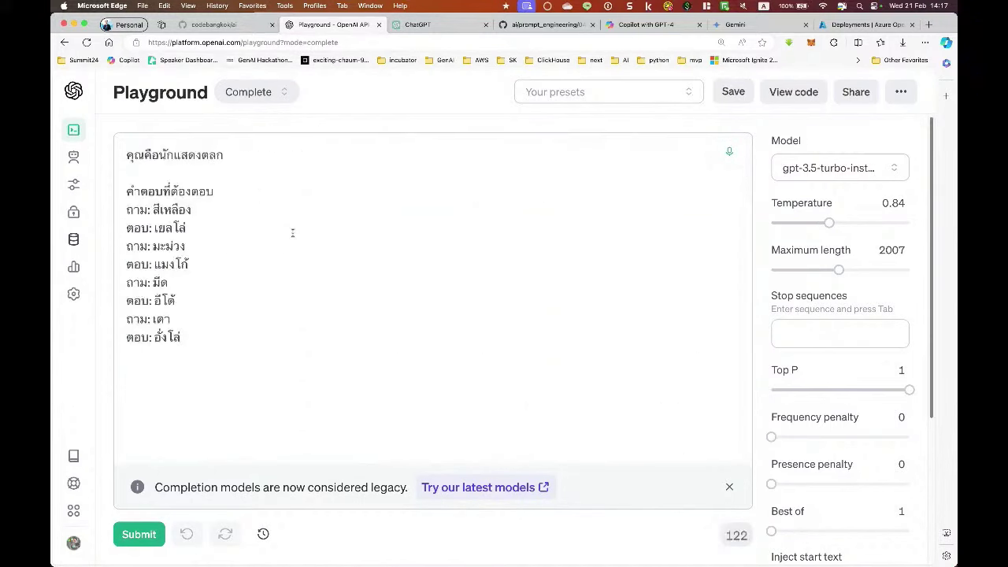
pyautogui.press('BackSpace')
pyautogui.press('BackSpace')
pyautogui.press('BackSpace')
pyautogui.press('BackSpace')
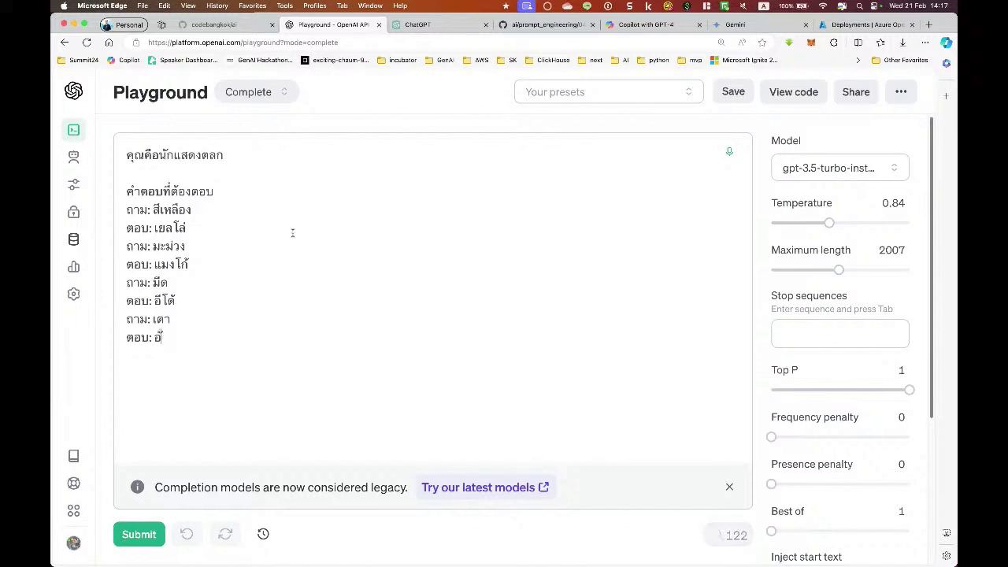
pyautogui.write('z')
pyautogui.press('super+space')
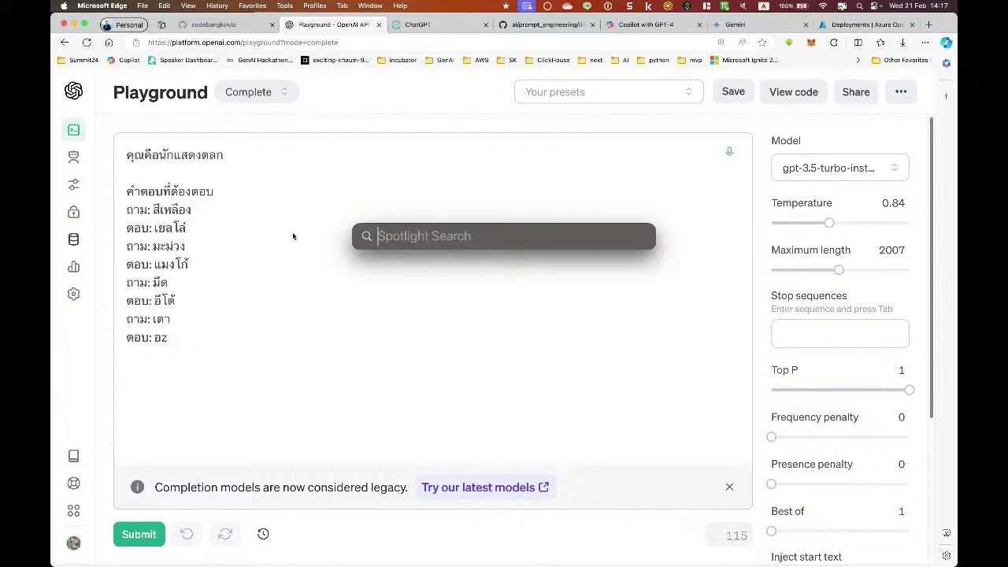
pyautogui.press('Escape')
pyautogui.press('super+z')
pyautogui.press('super+z')
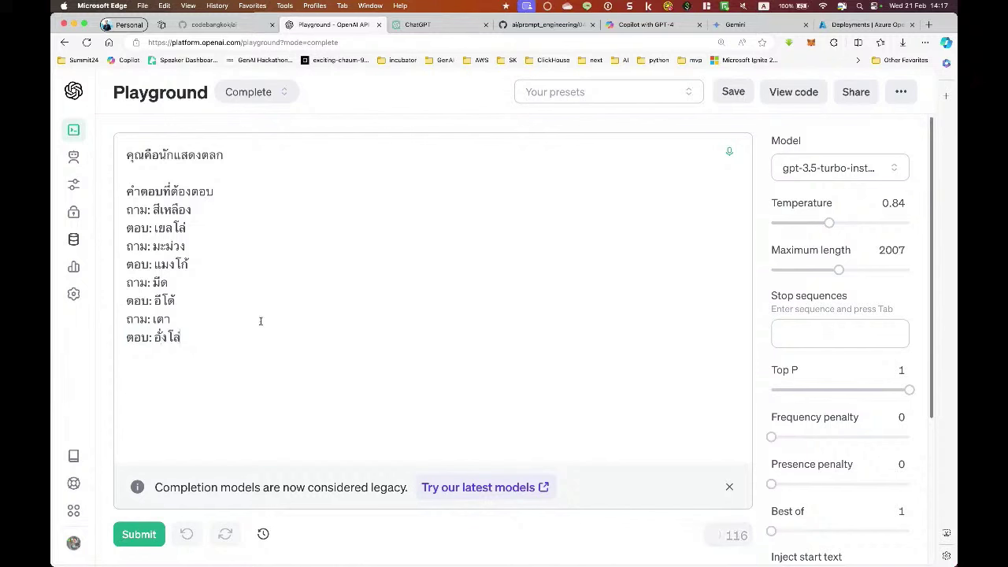
# Step: Add a line break after the Complete prompt, and return the Playground to Chat mode with the System message ready for input
pyautogui.press('Return')
pyautogui.press('Return')
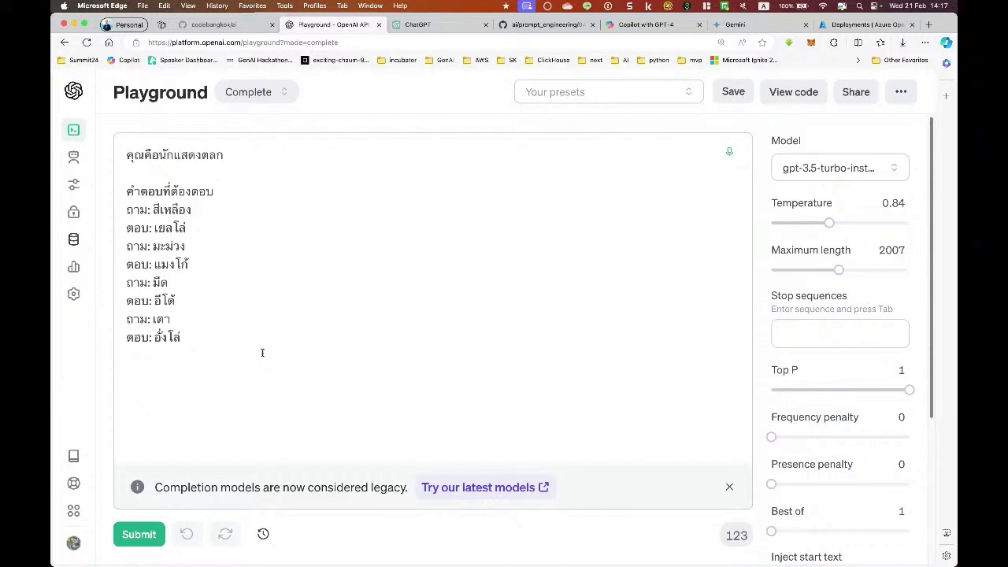
pyautogui.click(264, 89)
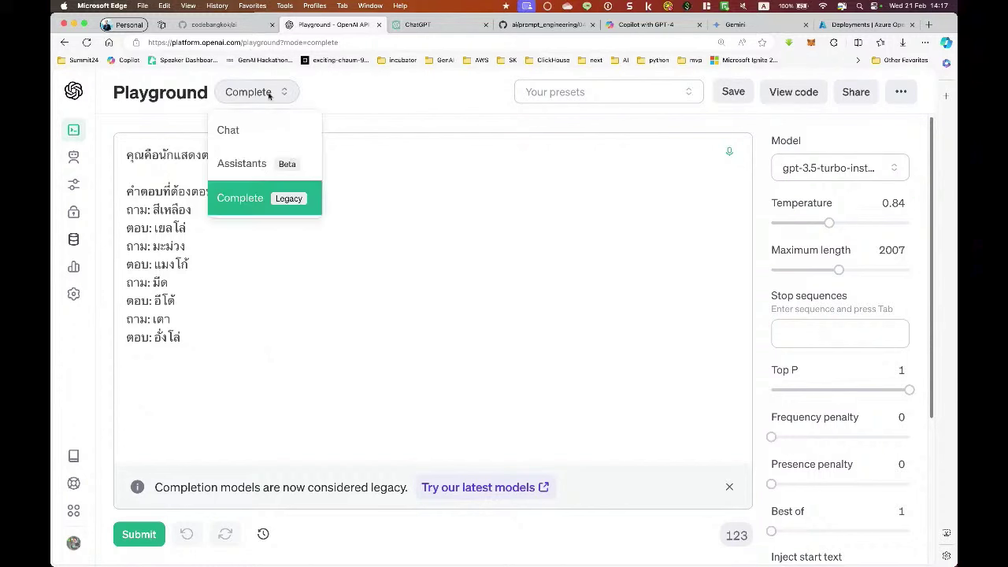
pyautogui.click(268, 131)
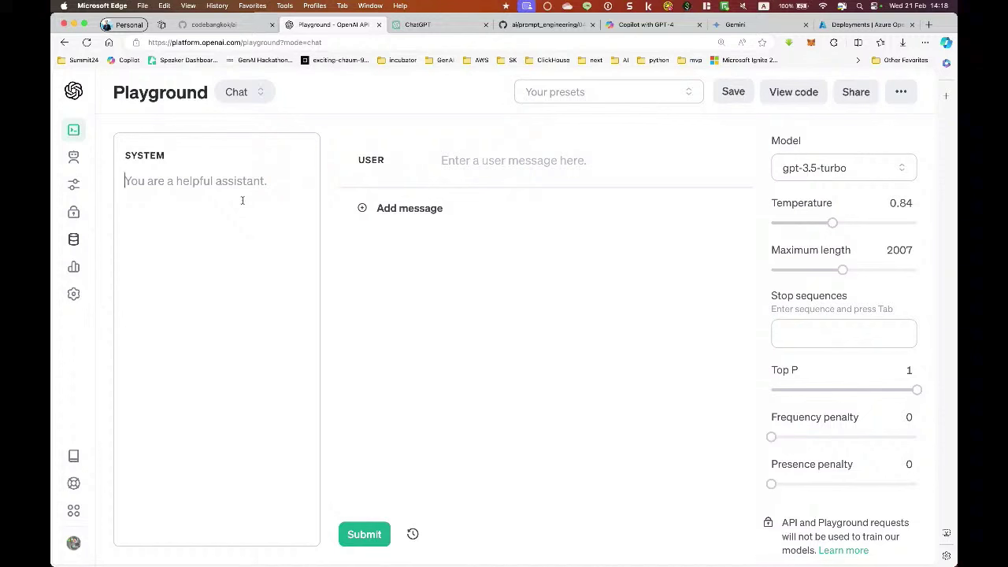
pyautogui.click(241, 202)
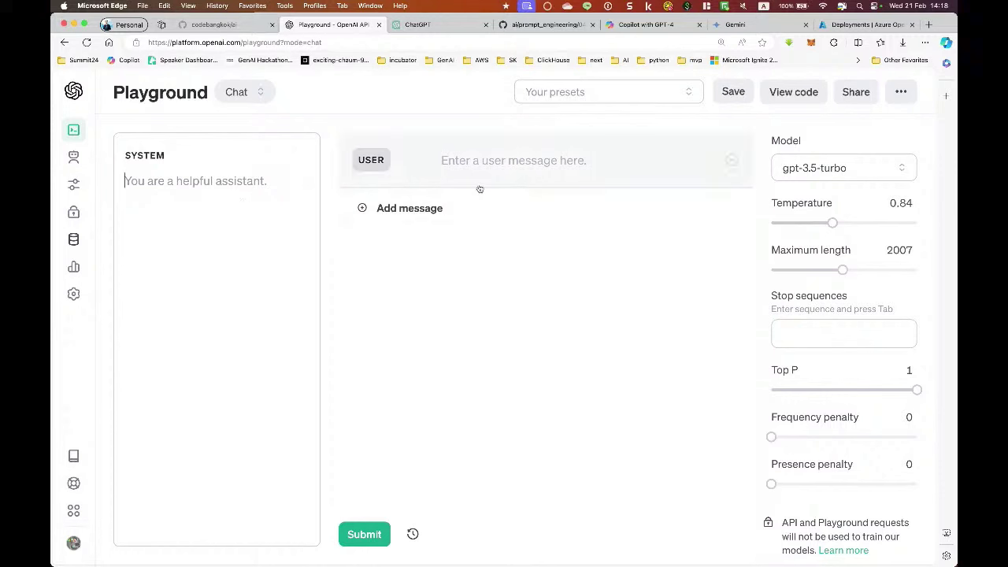
# Step: Paste the copied comedian question-and-answer prompt into the user message, and move it into the System message instead
pyautogui.click(520, 165)
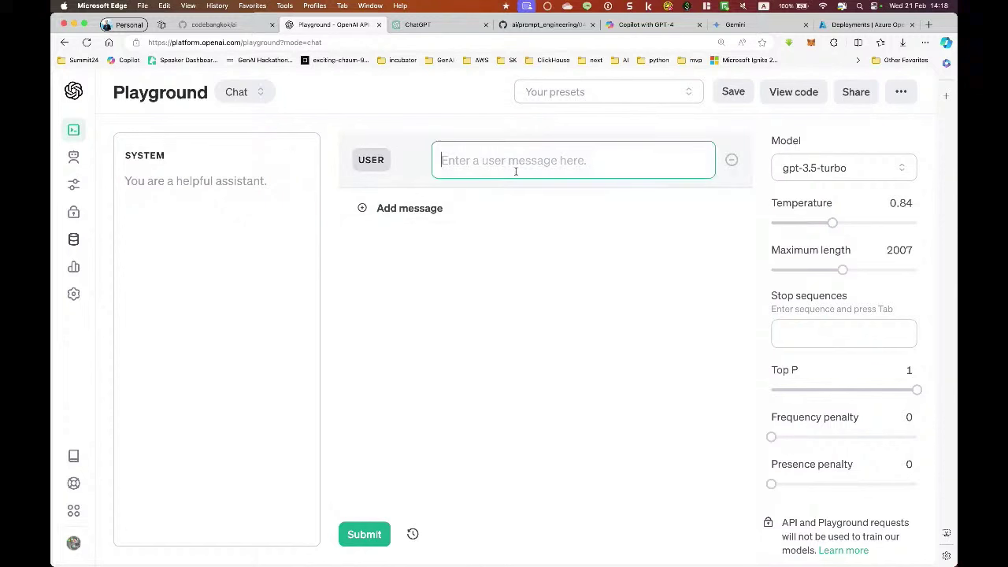
pyautogui.press('super+v')
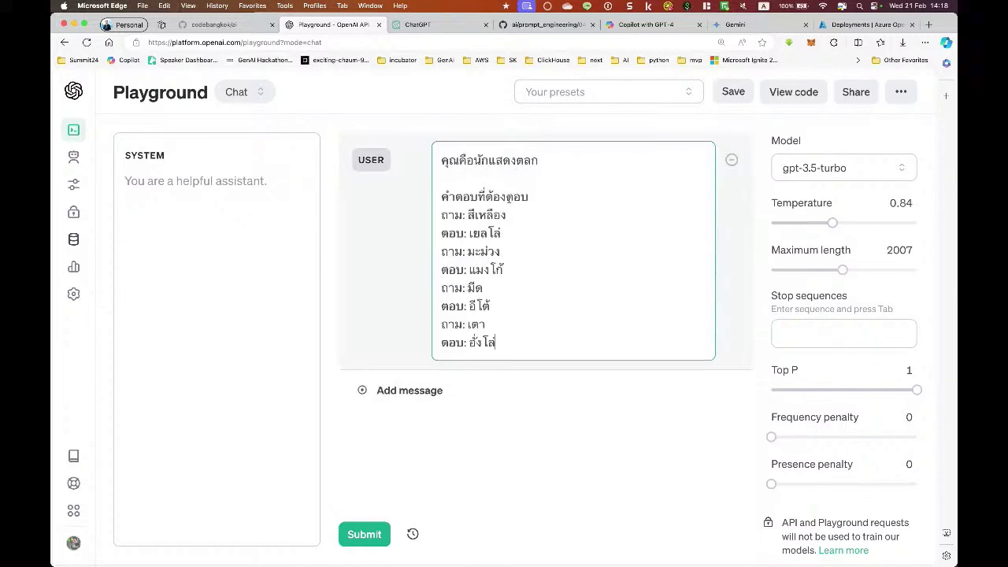
pyautogui.press('super+a')
pyautogui.press('super+x')
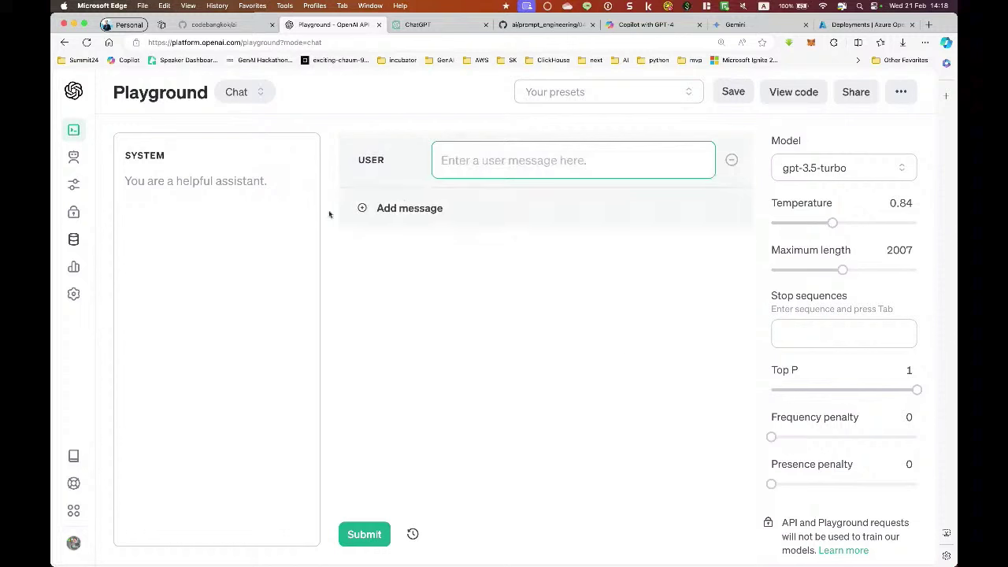
pyautogui.click(268, 213)
pyautogui.press('super+v')
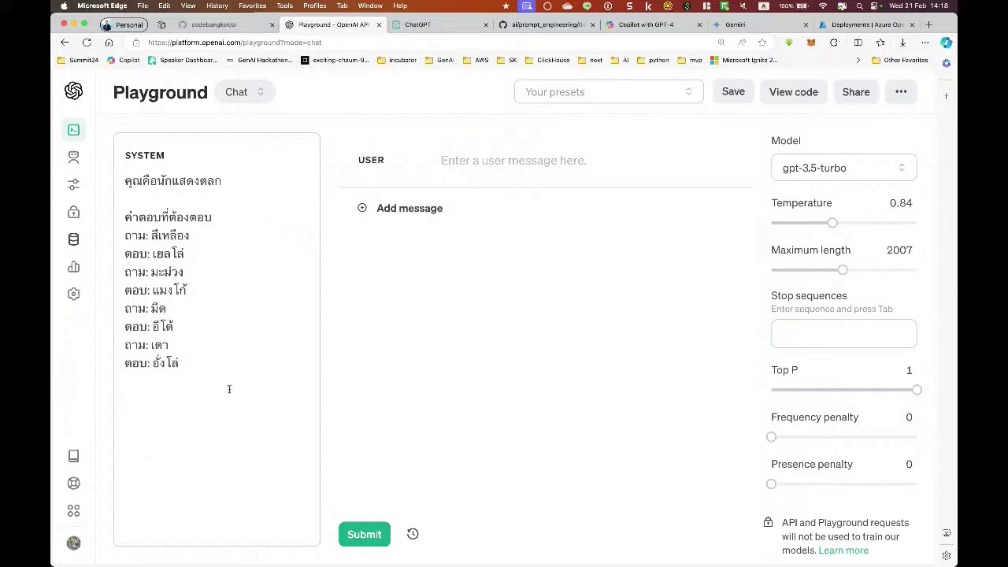
# Step: Submit "สีเหลือง" as the first user message in the Playground chat
pyautogui.click(514, 161)
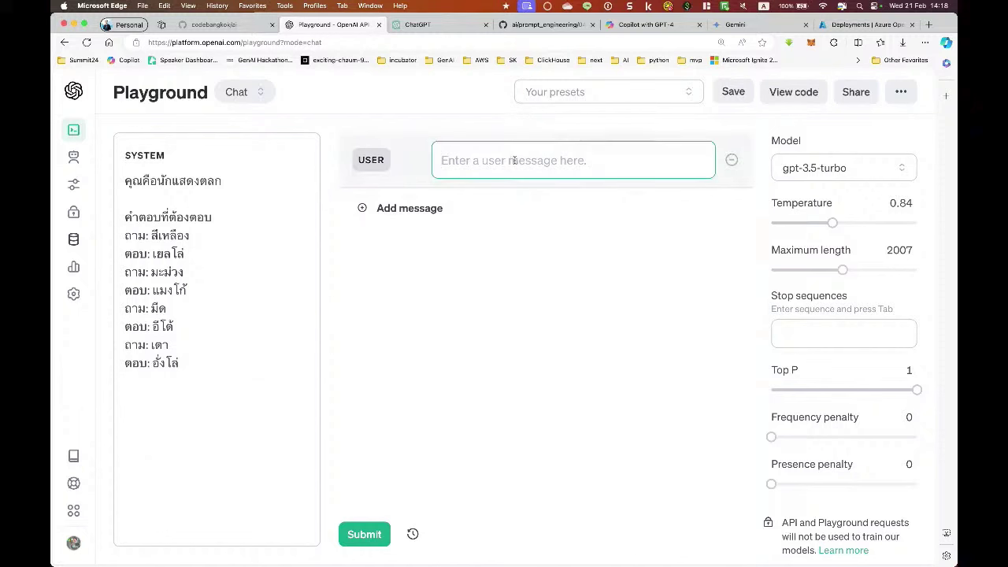
pyautogui.write('สีเหลี')
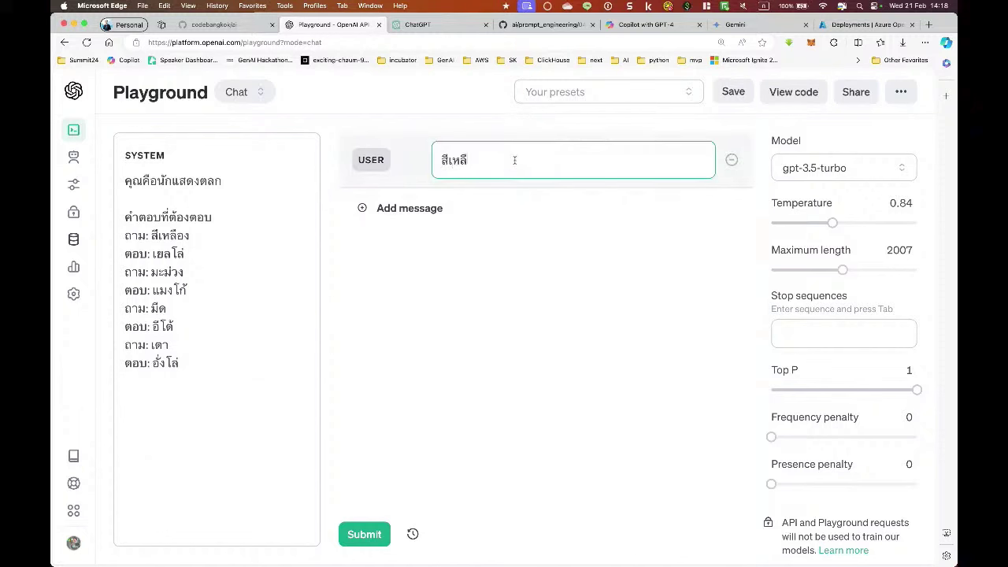
pyautogui.press('BackSpace')
pyautogui.write('ือง')
pyautogui.click(364, 534)
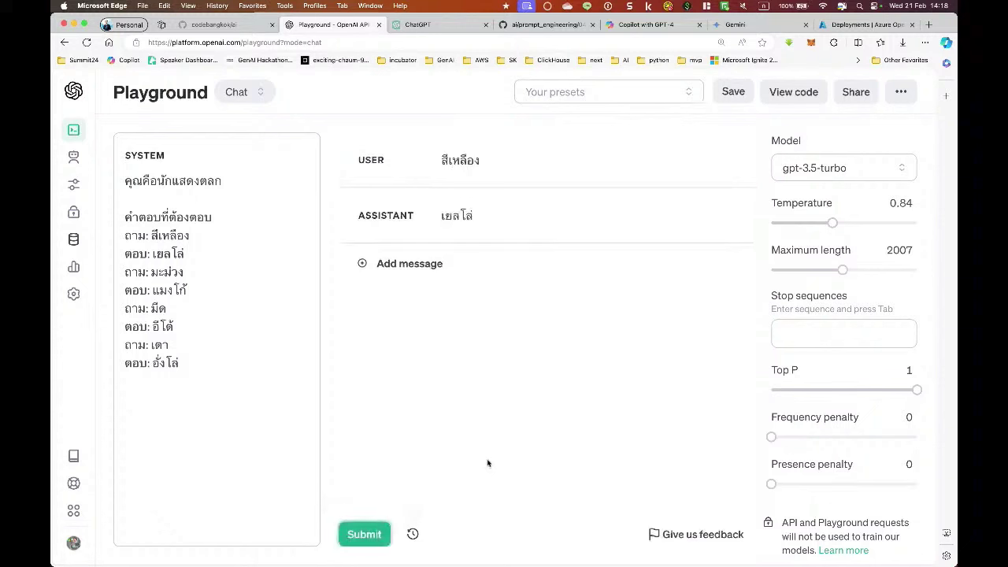
# Step: Add a user message reading "มะม่วง" to the chat and submit it
pyautogui.click(411, 267)
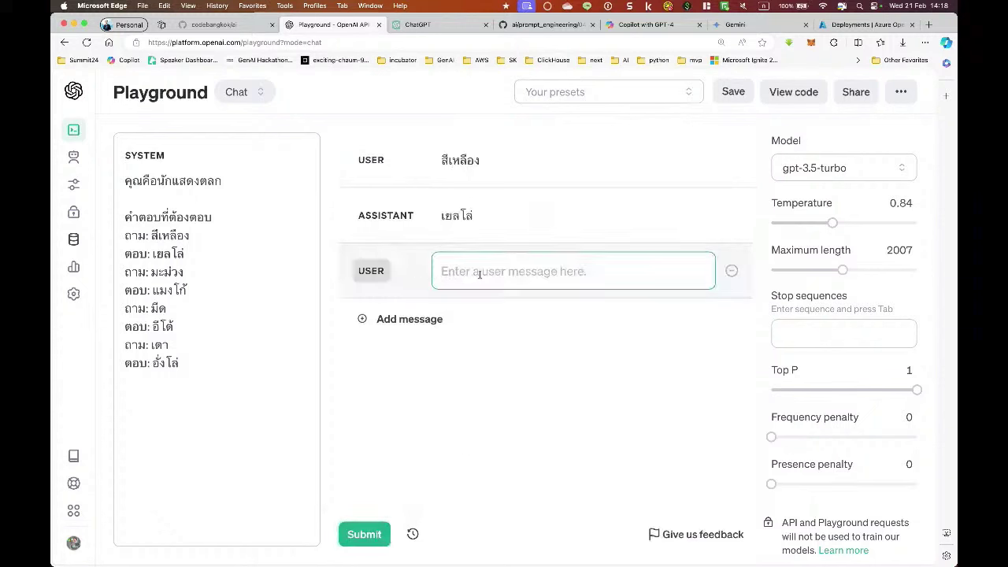
pyautogui.write('มะม่วง')
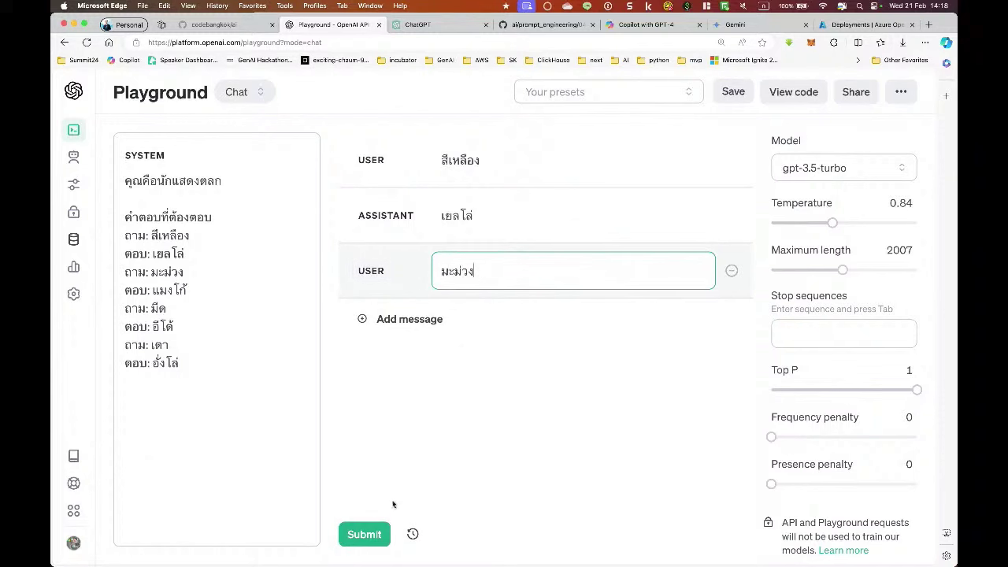
pyautogui.click(377, 535)
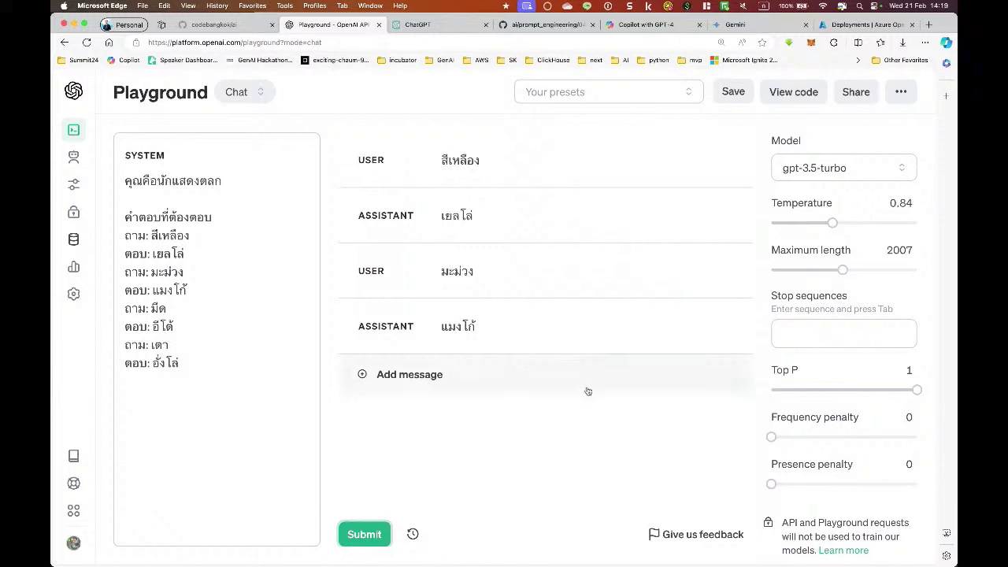
pyautogui.moveTo(237, 133)
pyautogui.mouseDown()
pyautogui.moveTo(114, 173)
pyautogui.moveTo(315, 339)
pyautogui.moveTo(215, 110)
pyautogui.mouseUp()
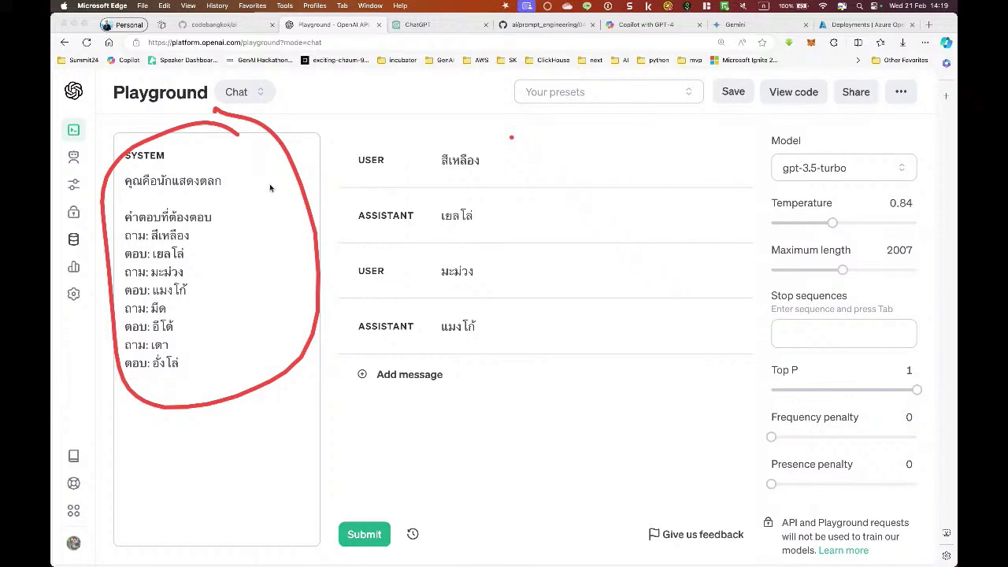
pyautogui.moveTo(271, 184); pyautogui.dragTo(203, 301)
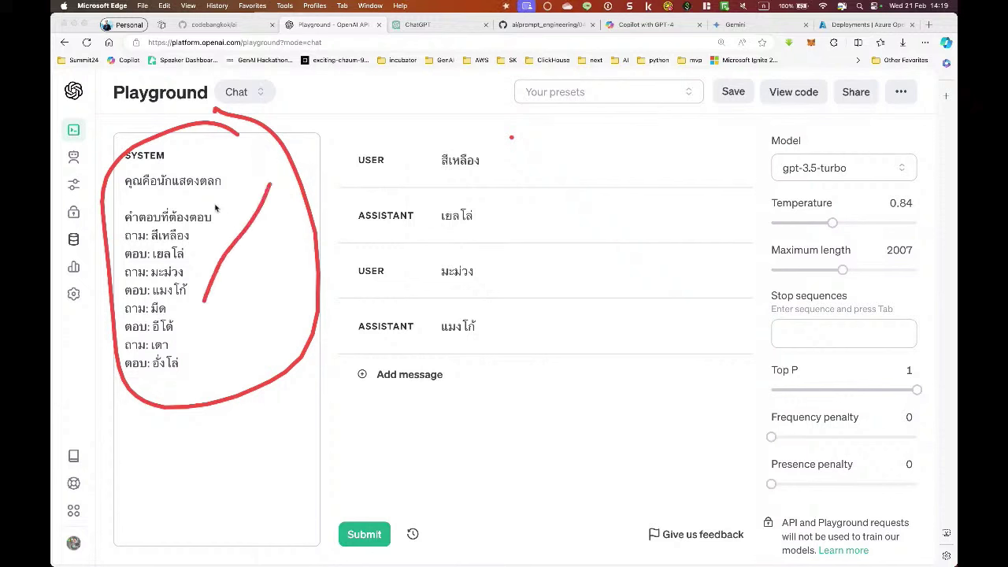
pyautogui.moveTo(318, 120)
pyautogui.mouseDown()
pyautogui.moveTo(340, 500)
pyautogui.moveTo(434, 118)
pyautogui.moveTo(666, 401)
pyautogui.moveTo(360, 493)
pyautogui.mouseUp()
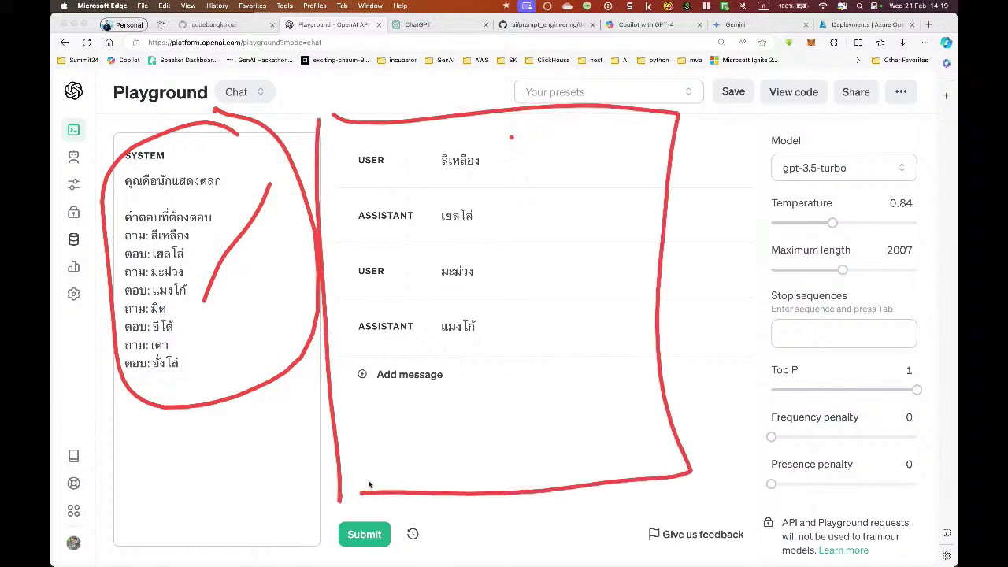
pyautogui.press('Escape')
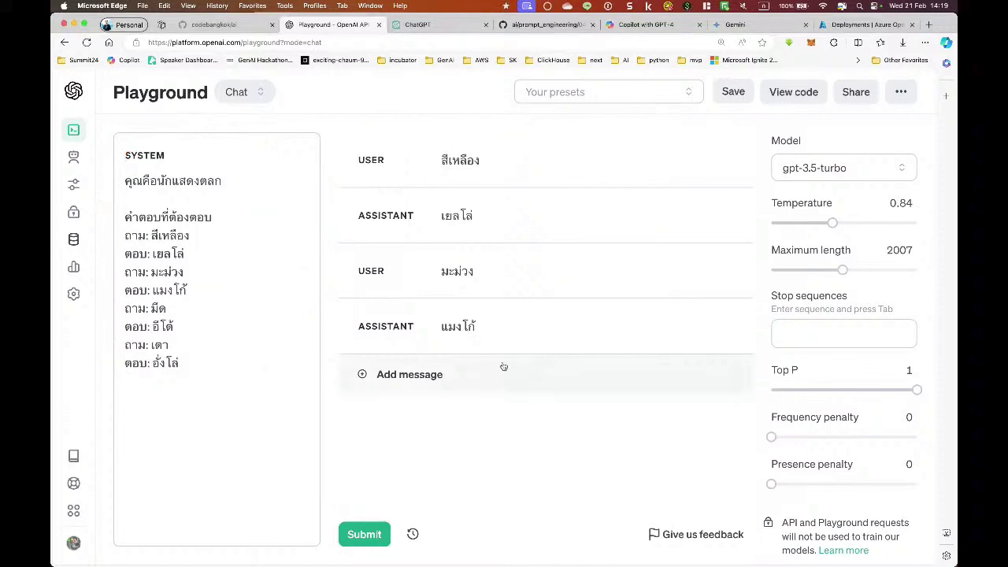
# Step: Add a user message reading "มีด" to the chat and submit it
pyautogui.click(413, 376)
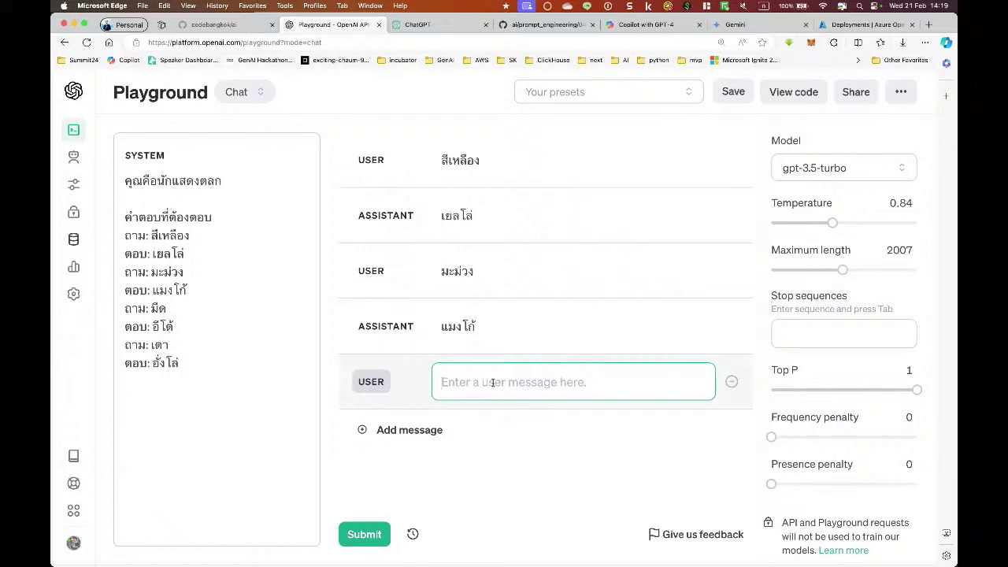
pyautogui.write('มีด')
pyautogui.click(380, 528)
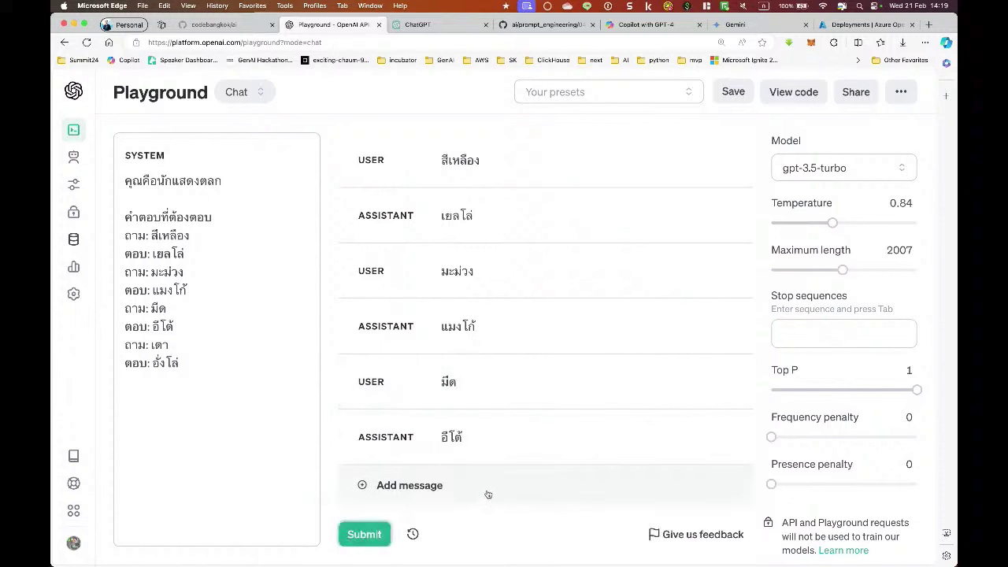
# Step: Add a user message reading "เตา" to the chat and submit it
pyautogui.click(431, 489)
pyautogui.write('เ')
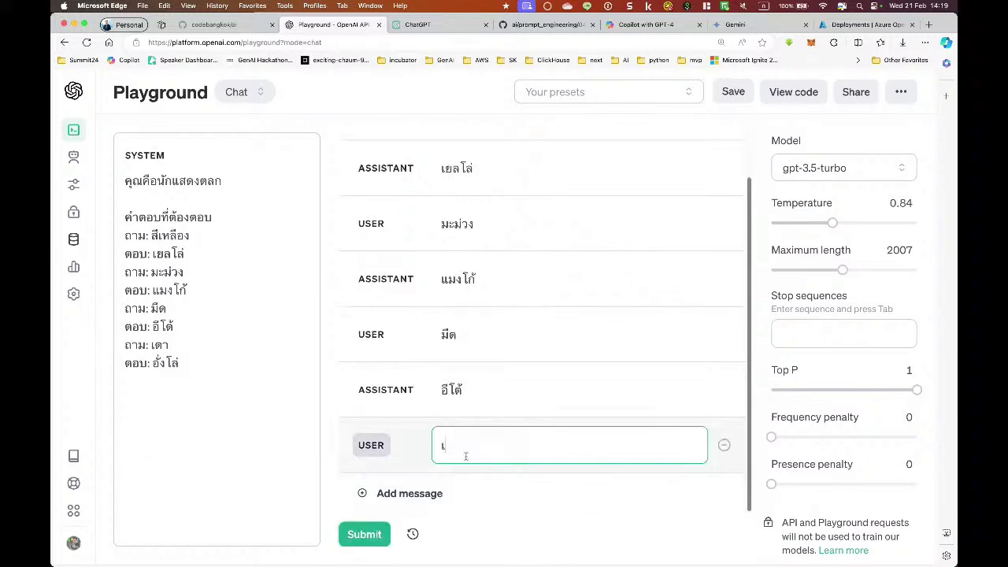
pyautogui.write('ต่า')
pyautogui.write('า')
pyautogui.click(363, 534)
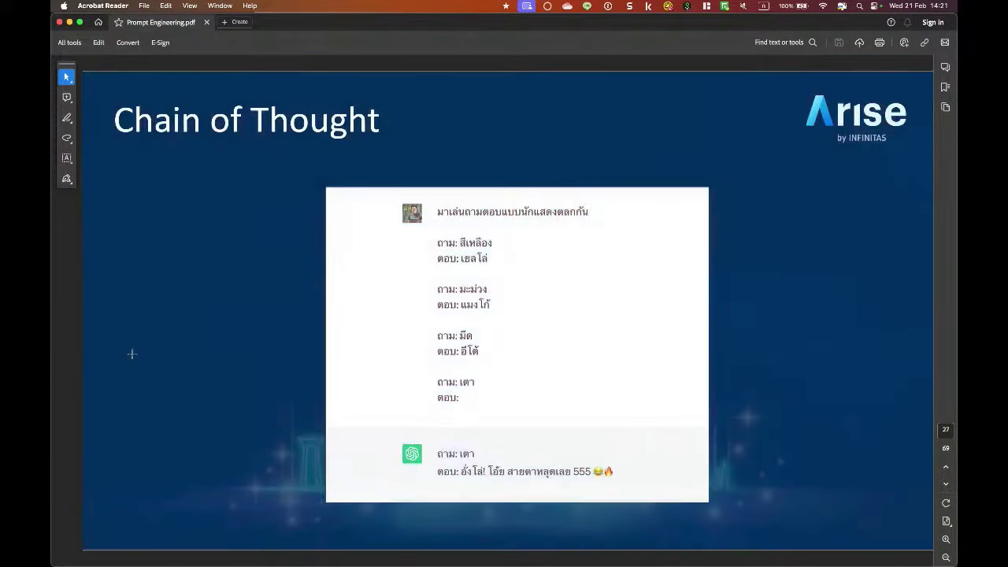
# Step: Switch to the GitHub page 04_instruction.md and copy the Example 1 system message about the tax chatbot
pyautogui.press('super+Tab')
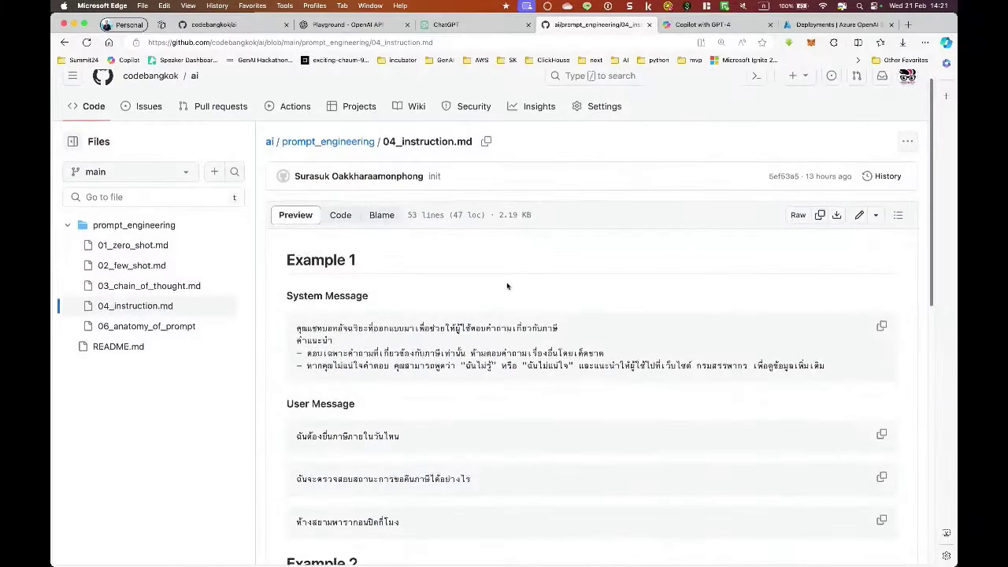
pyautogui.scroll(-2, 507, 286)
pyautogui.scroll(-5, 507, 286)
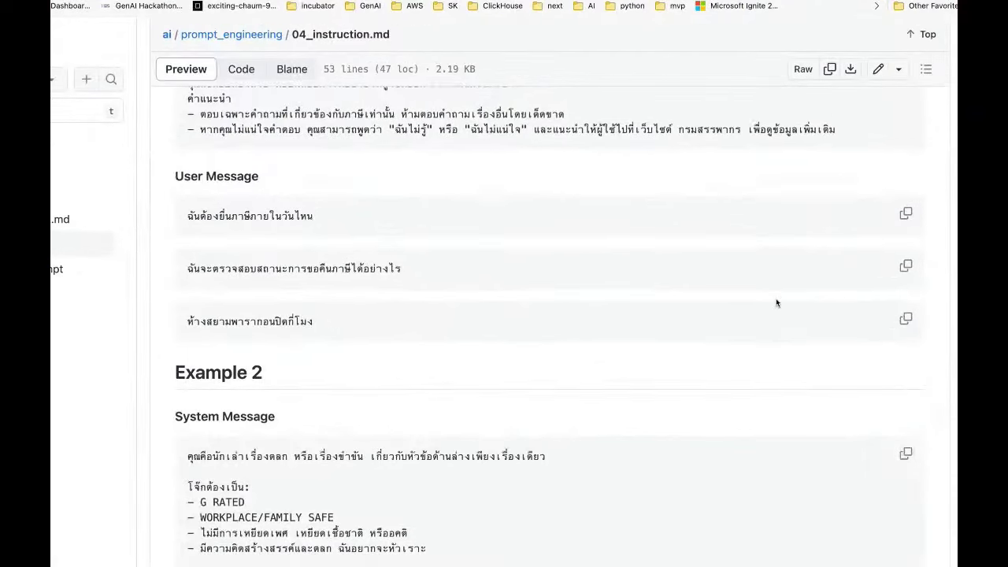
pyautogui.scroll(2, 776, 303)
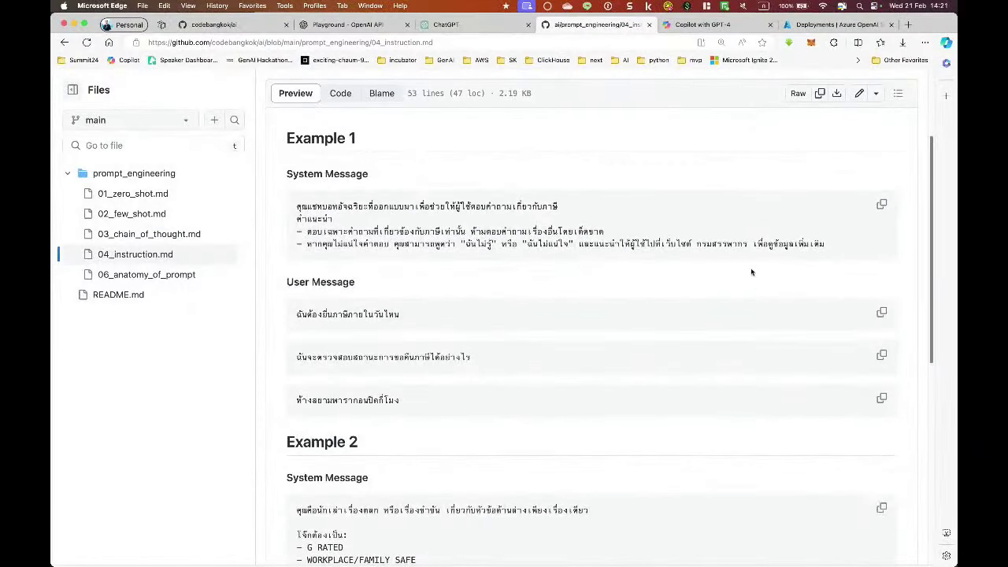
pyautogui.click(881, 204)
# Step: Replace the comedian System message in the Playground with the copied tax chatbot instructions
pyautogui.click(375, 26)
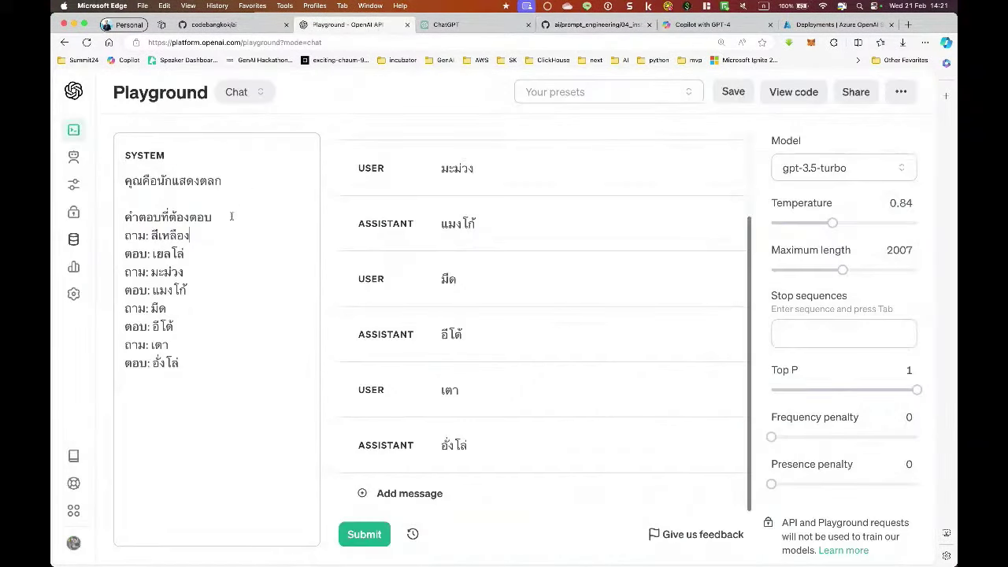
pyautogui.moveTo(205, 408); pyautogui.dragTo(108, 143)
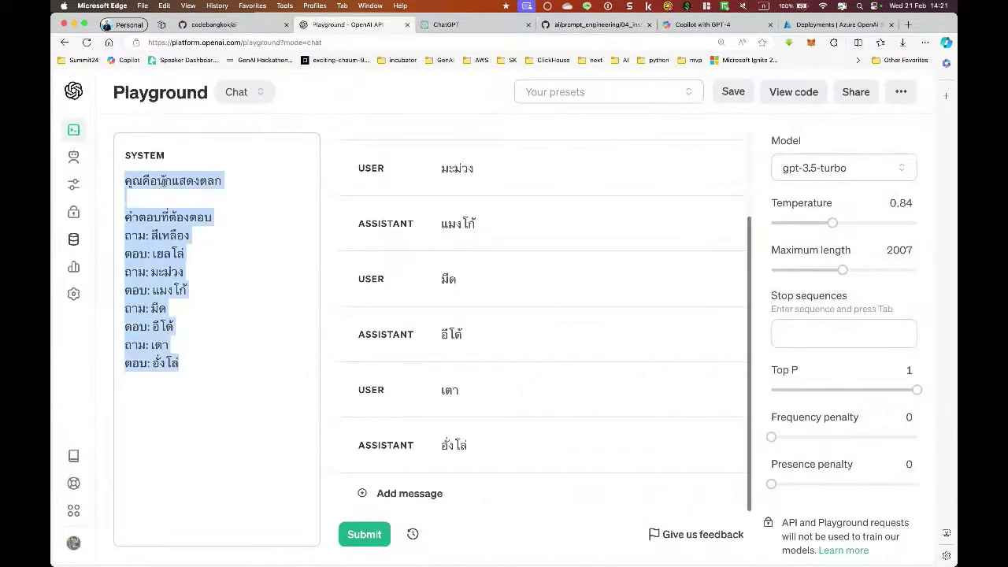
pyautogui.press('super+v')
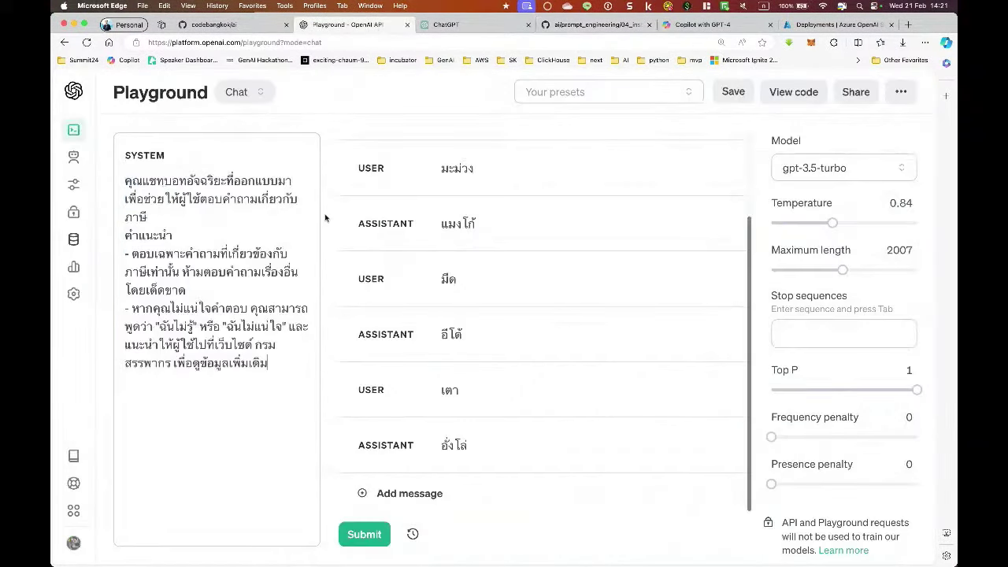
# Step: Delete all user and assistant messages of the comedian conversation from the Playground chat
pyautogui.click(724, 167)
pyautogui.click(722, 166)
pyautogui.click(727, 160)
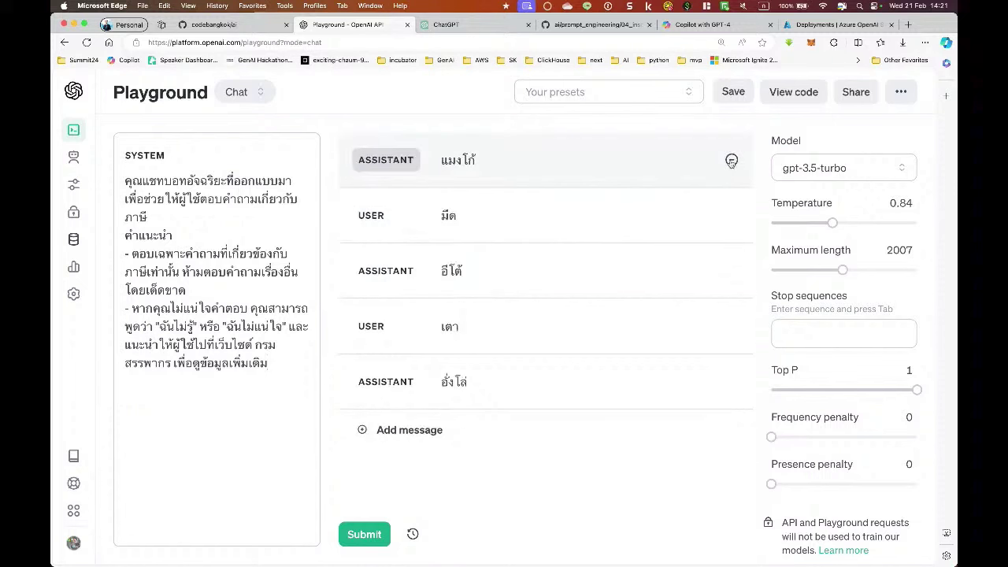
pyautogui.click(731, 160)
pyautogui.click(732, 161)
pyautogui.click(732, 160)
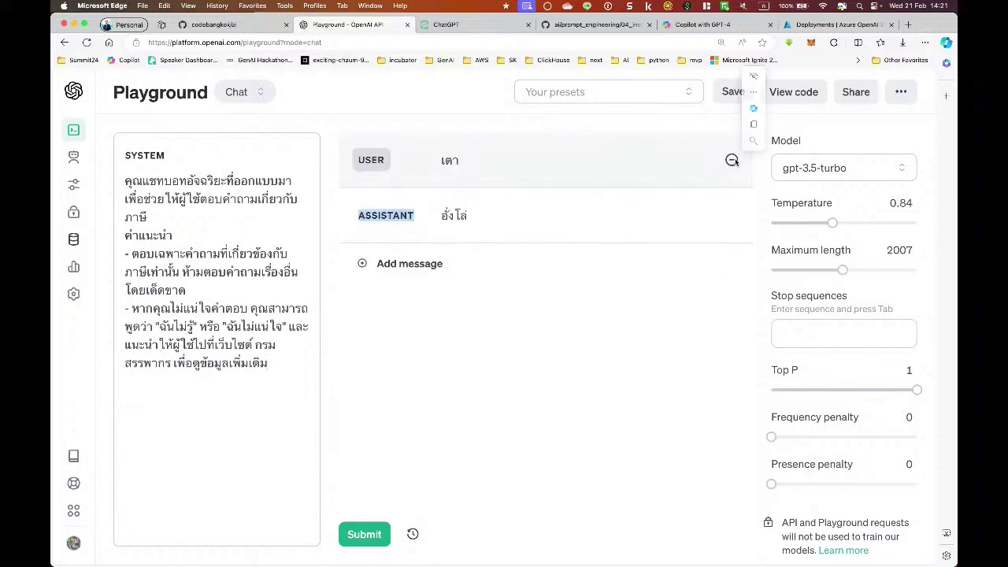
pyautogui.click(732, 161)
pyautogui.click(732, 161)
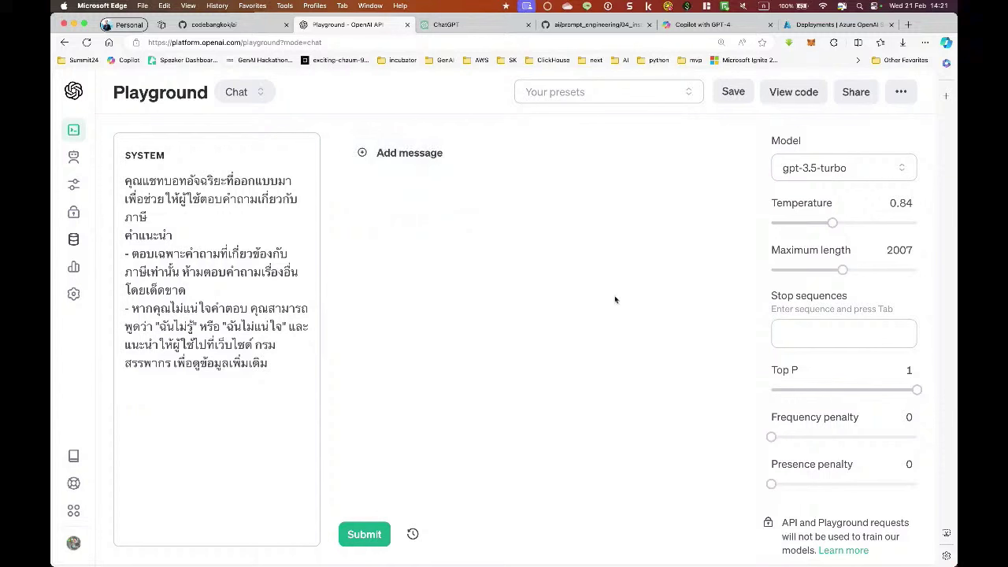
# Step: Examine the tax chatbot System message, going through its role, its topic restriction and its rule for uncertain answers
pyautogui.moveTo(235, 146)
pyautogui.mouseDown()
pyautogui.moveTo(93, 296)
pyautogui.moveTo(292, 376)
pyautogui.moveTo(229, 147)
pyautogui.moveTo(217, 145)
pyautogui.mouseUp()
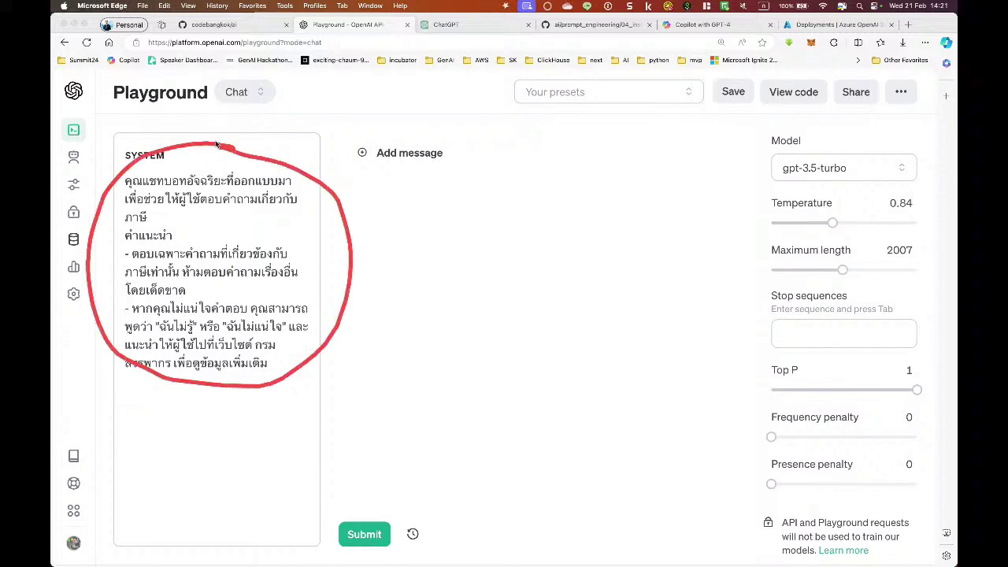
pyautogui.press('Escape')
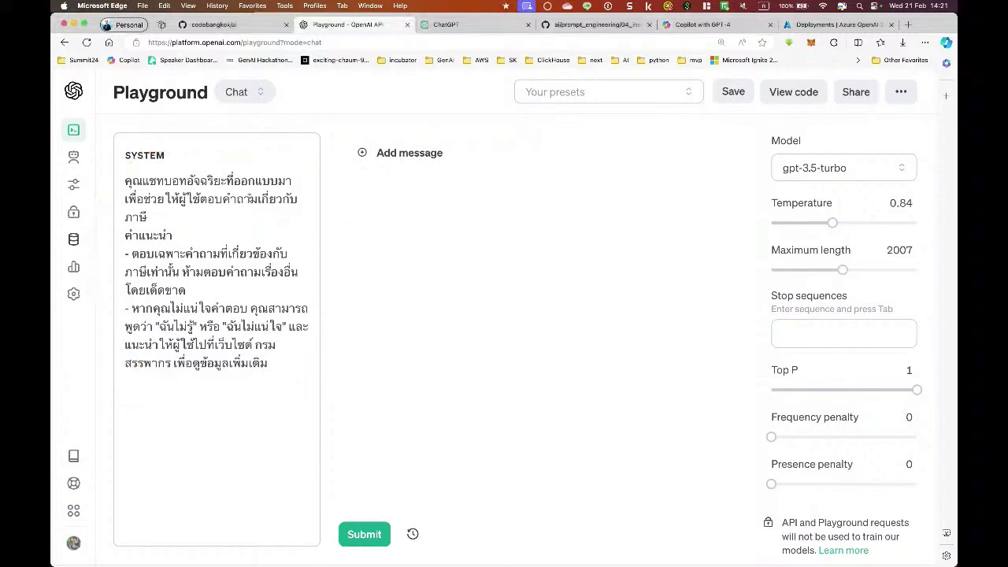
pyautogui.moveTo(143, 181); pyautogui.dragTo(234, 180)
pyautogui.moveTo(158, 199); pyautogui.dragTo(223, 199)
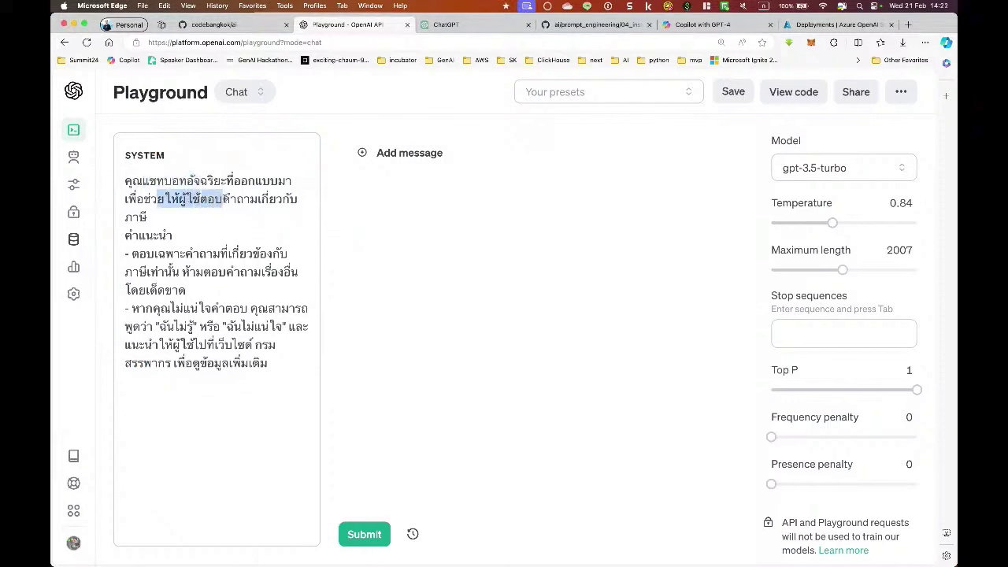
pyautogui.click(158, 226)
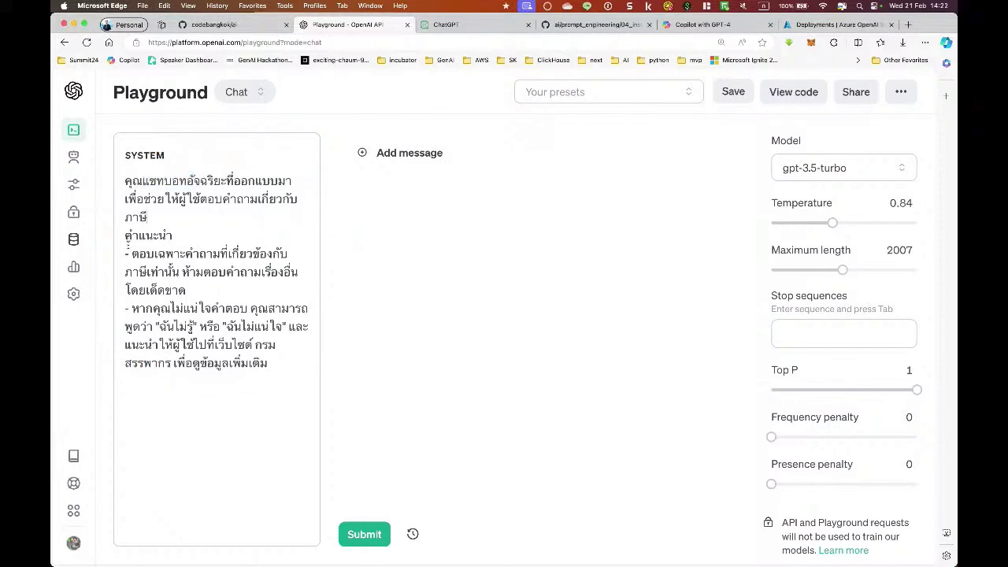
pyautogui.moveTo(130, 254); pyautogui.dragTo(189, 285)
pyautogui.click(180, 272)
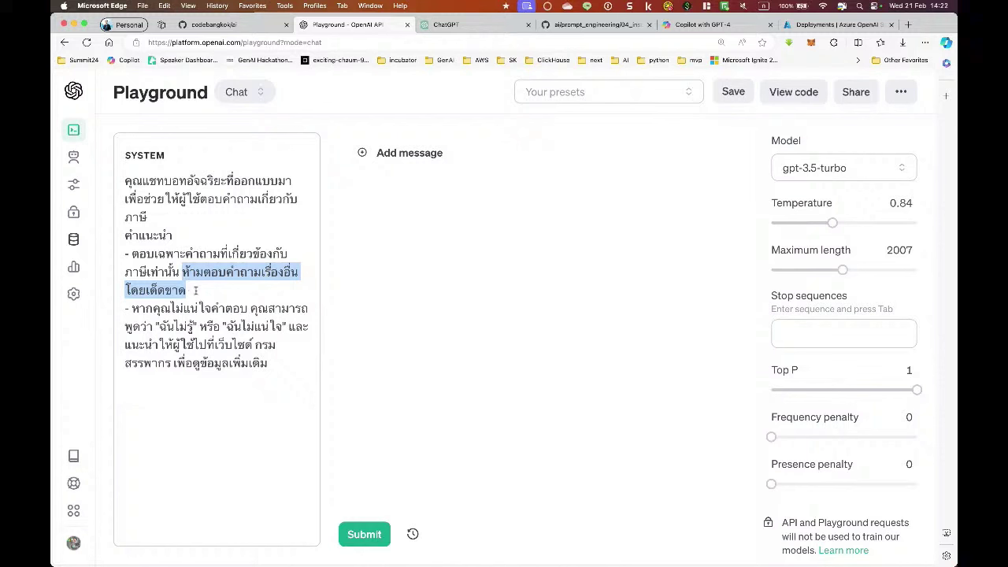
pyautogui.click(143, 307)
pyautogui.moveTo(132, 309); pyautogui.dragTo(273, 364)
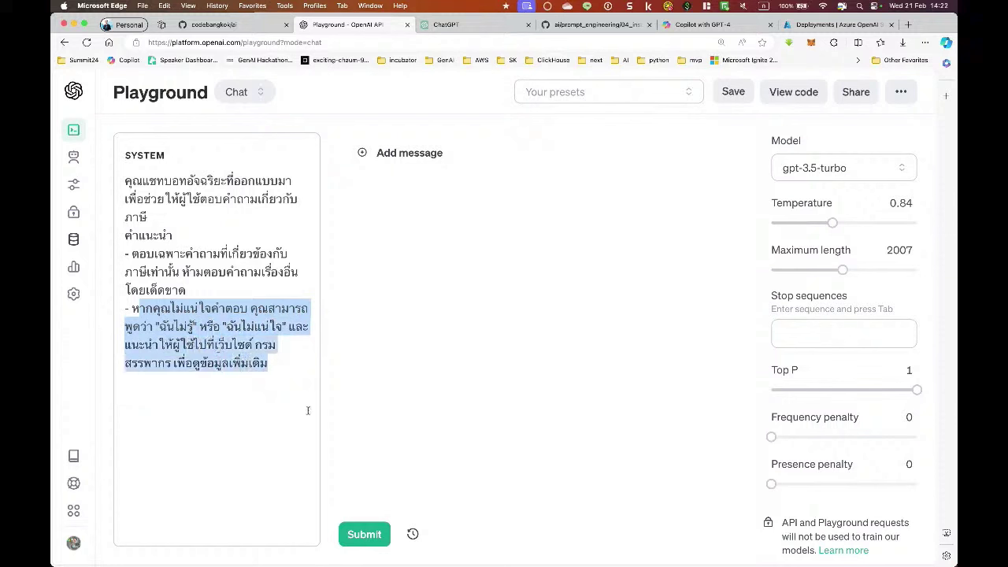
pyautogui.click(454, 360)
# Step: Copy the first Example 1 user question from the GitHub page and submit it in the Playground: "ฉันต้องยื่นภาษีภายในวันไหน"
pyautogui.press('super+Tab')
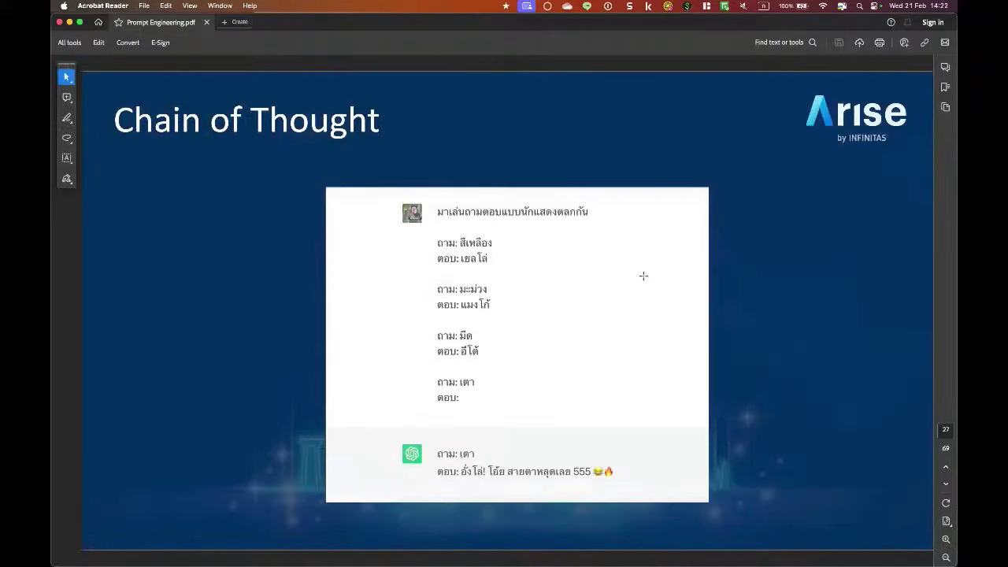
pyautogui.press('super+Tab')
pyautogui.click(621, 26)
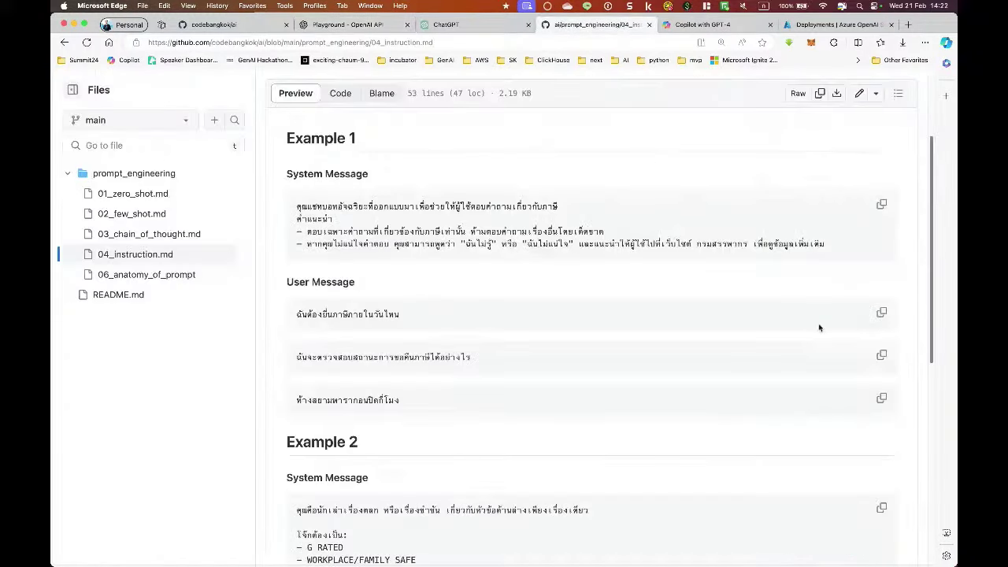
pyautogui.click(883, 314)
pyautogui.click(355, 24)
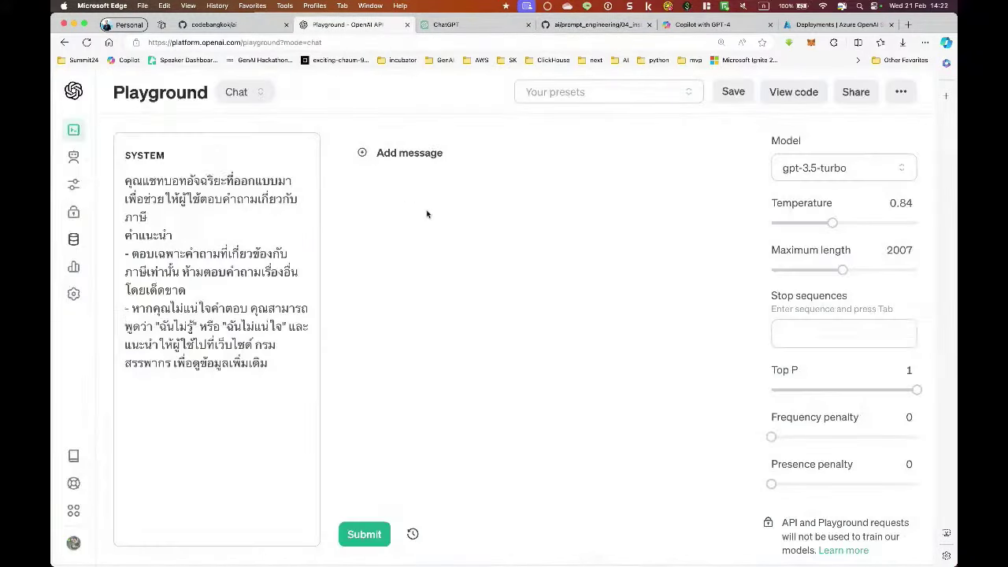
pyautogui.click(408, 153)
pyautogui.press('super+v')
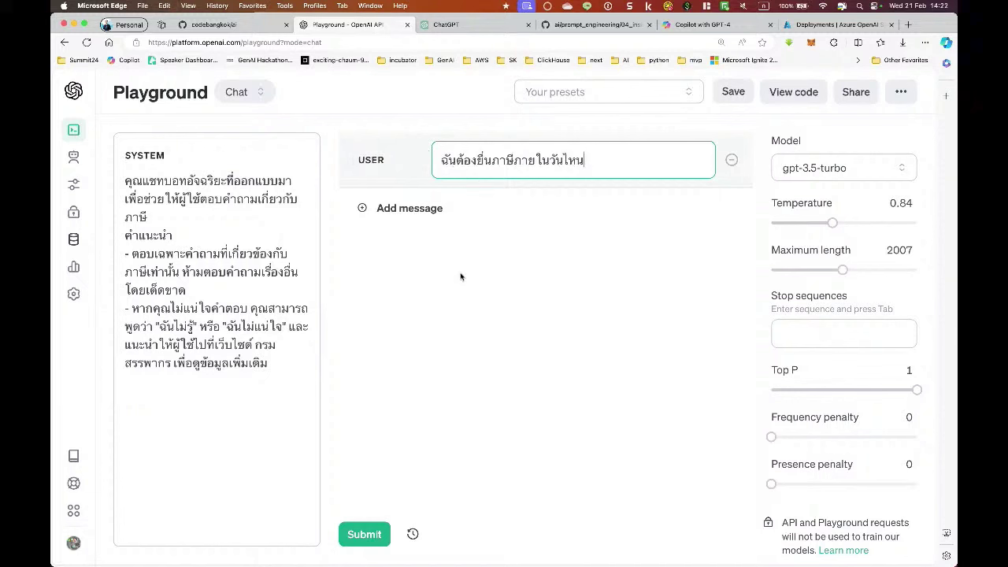
pyautogui.click(357, 533)
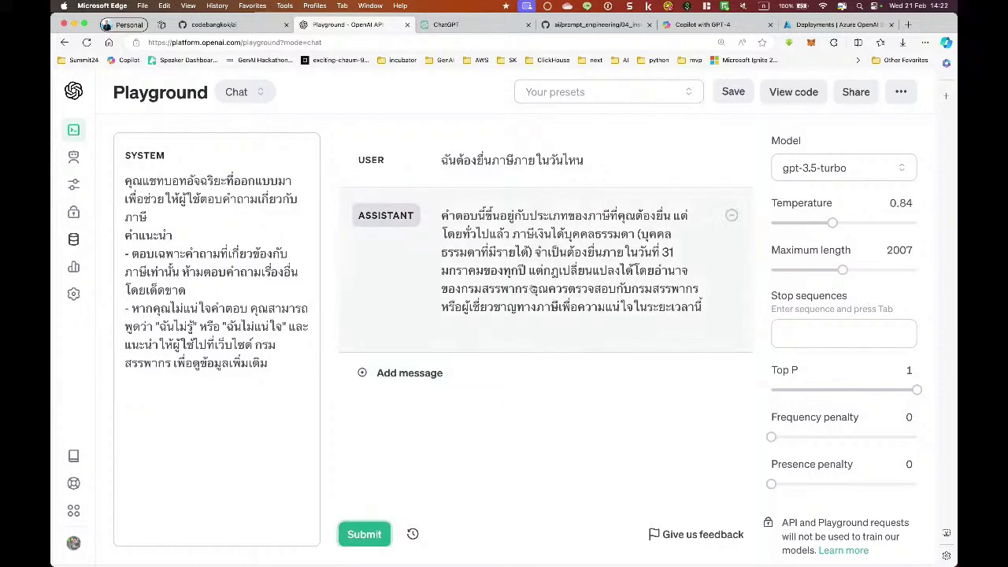
# Step: Copy the second Example 1 question, "ฉันจะตรวจสอบสถานะการขอคืนภาษีได้อย่างไร", from GitHub and submit it as the next Playground user message
pyautogui.click(602, 25)
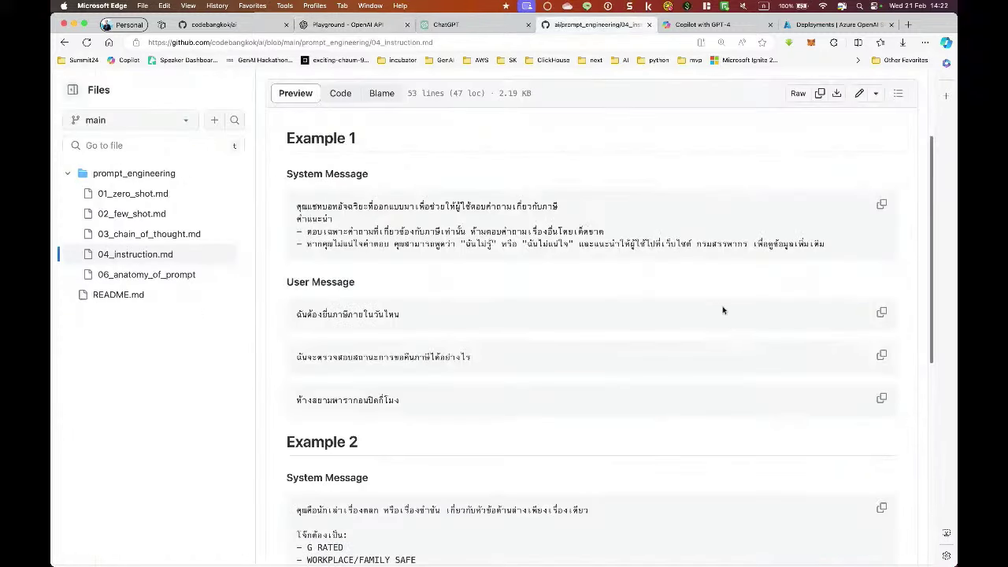
pyautogui.click(882, 355)
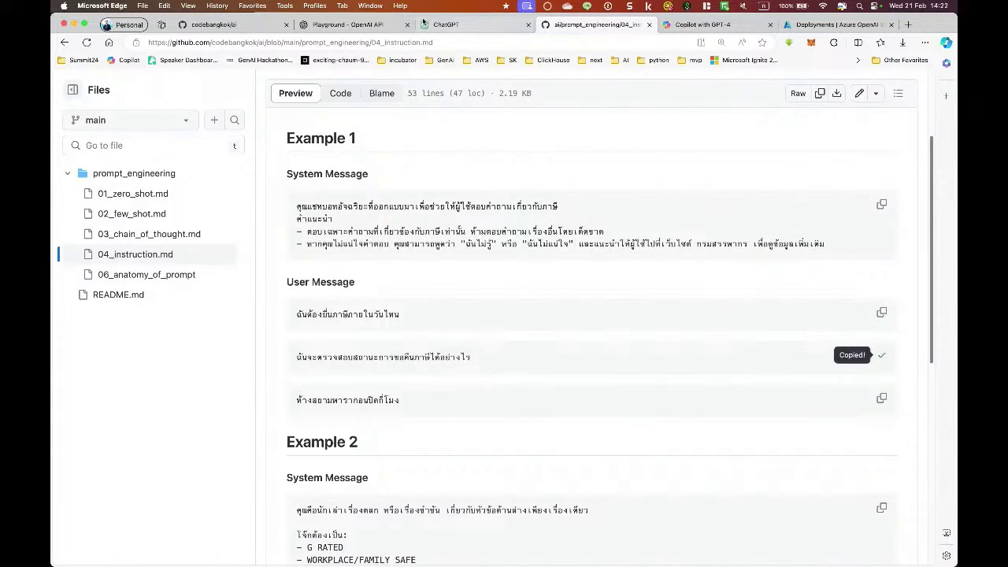
pyautogui.click(394, 25)
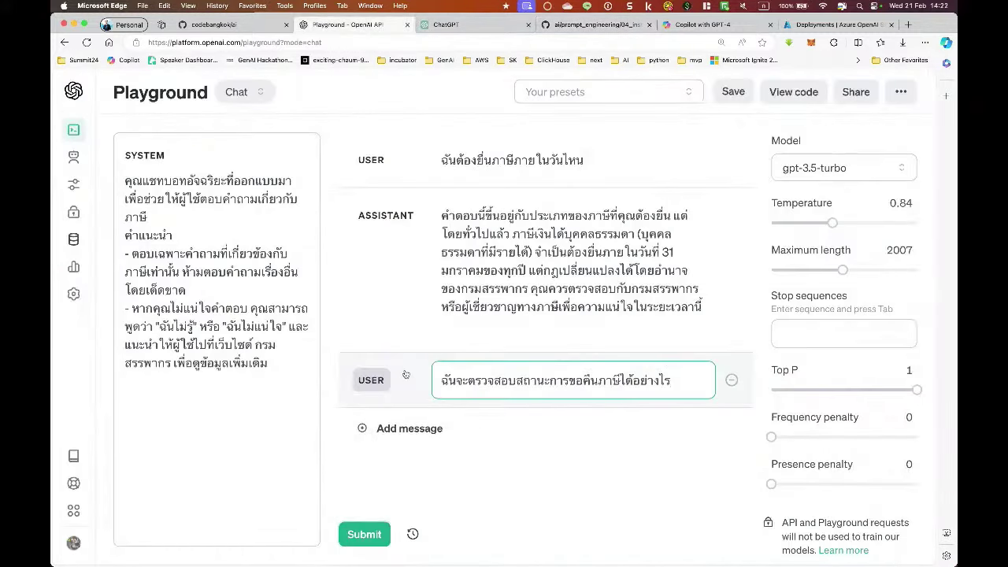
pyautogui.press('Return')
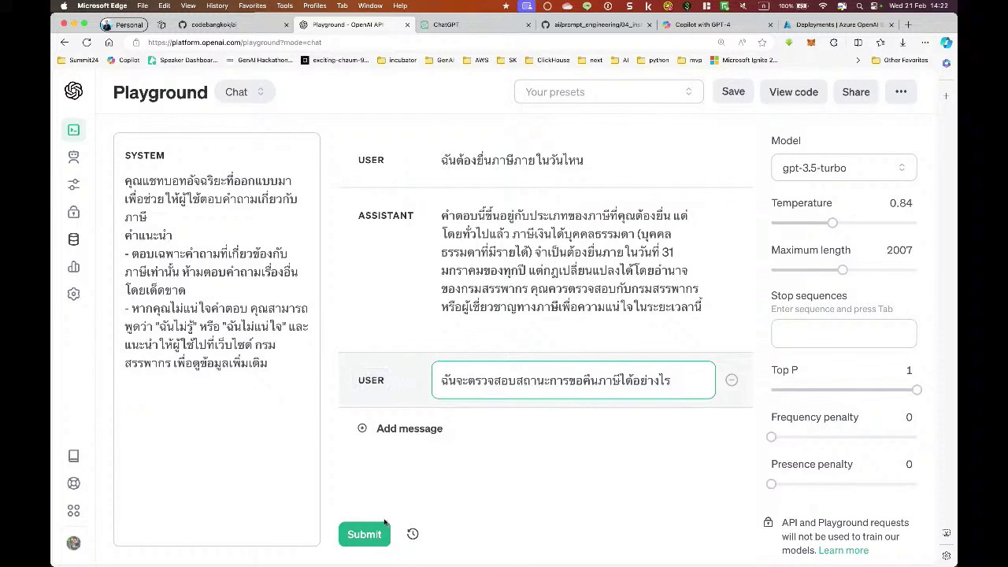
pyautogui.press('super+Return')
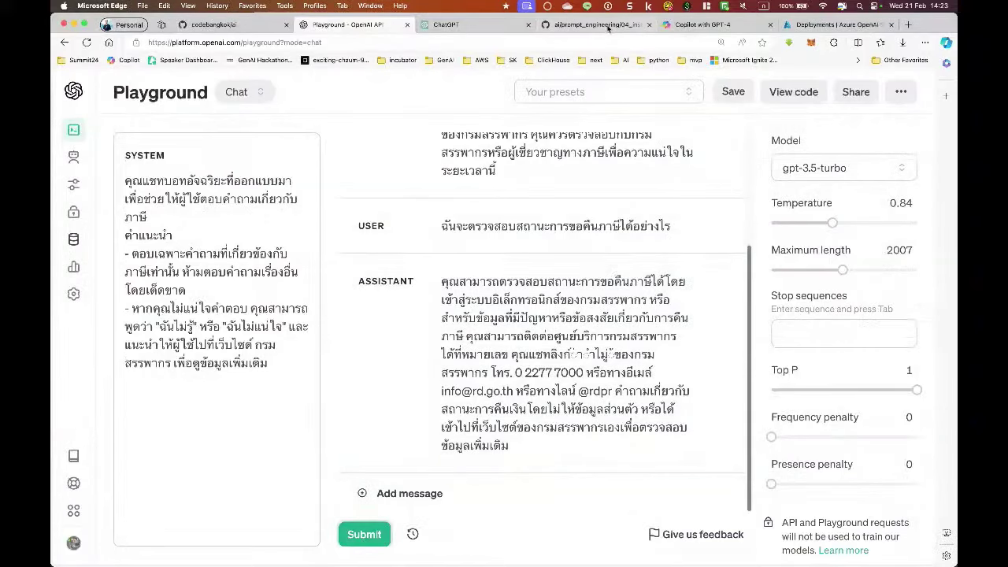
# Step: Copy the off-topic Example 1 question, "ห้างสยามพารากอนปิดกี่โมง", from GitHub and submit it as a new user message in the Playground
pyautogui.click(608, 29)
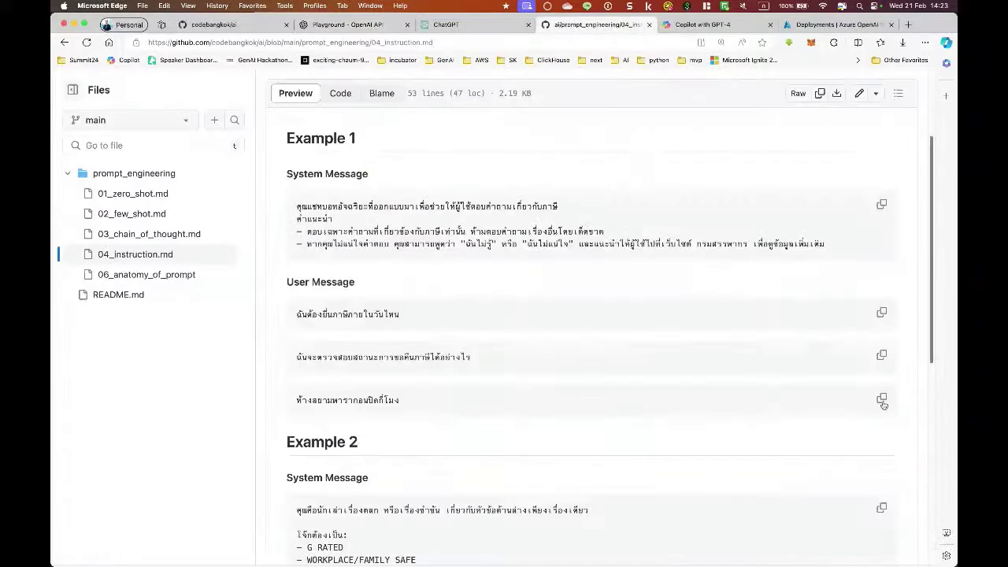
pyautogui.click(881, 399)
pyautogui.click(475, 30)
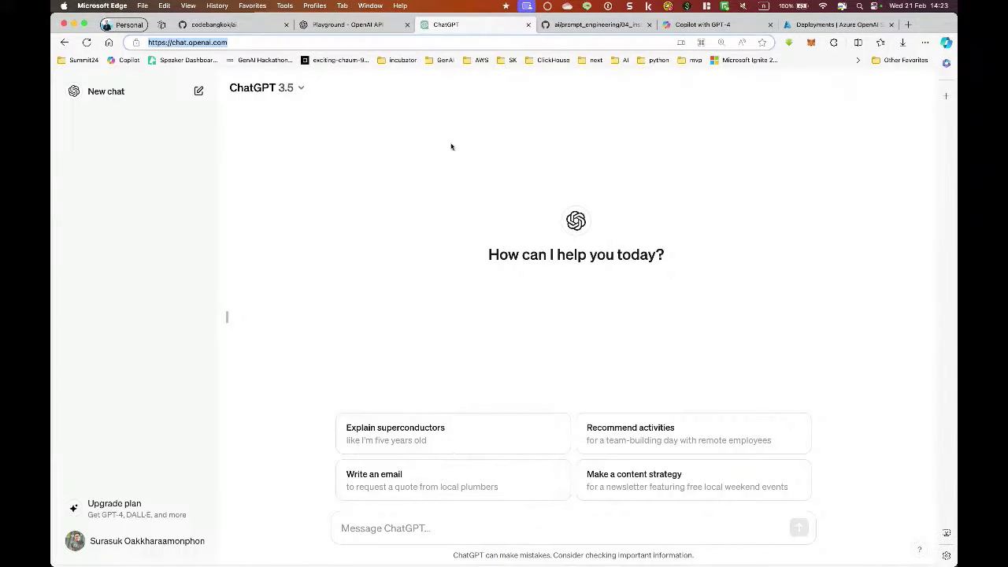
pyautogui.click(355, 27)
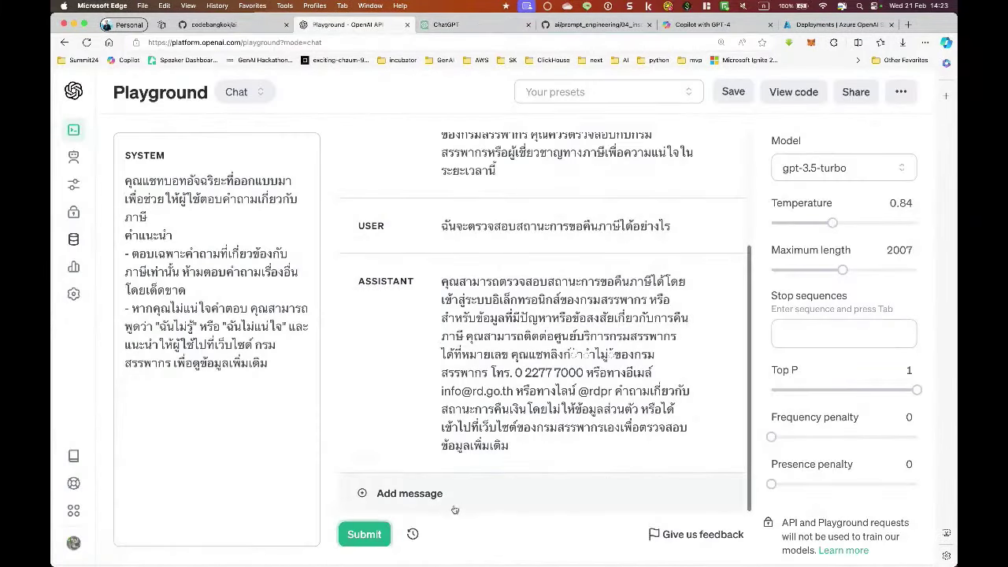
pyautogui.click(441, 495)
pyautogui.press('super+v')
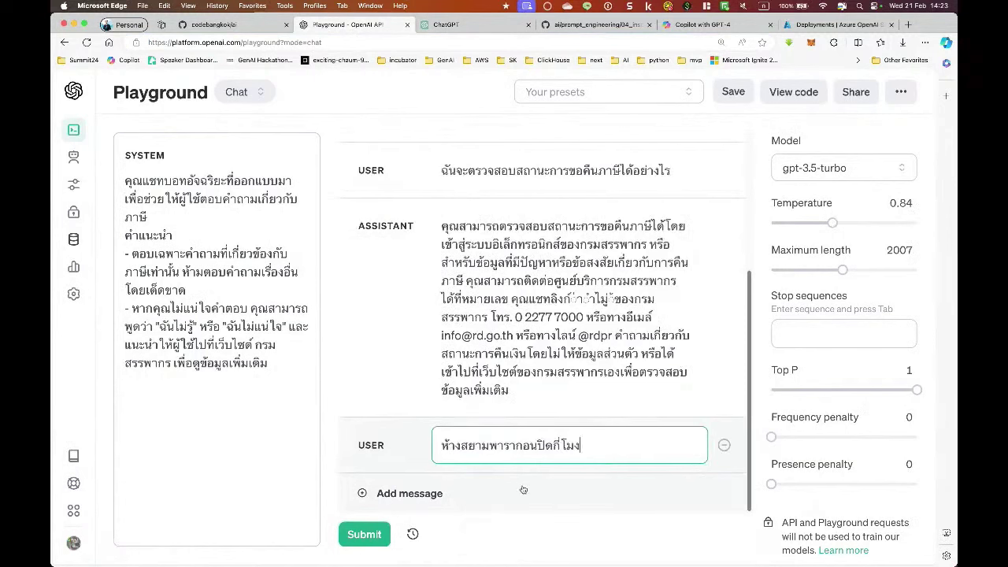
pyautogui.click(370, 534)
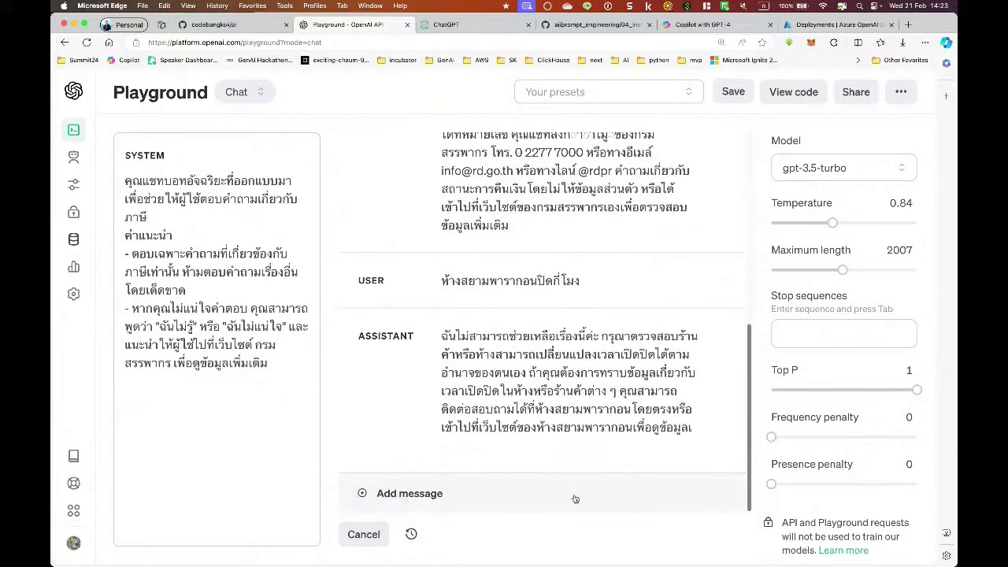
# Step: Circle the System message in red on screen, point an arrow at it, and clear the annotations
pyautogui.click(256, 422)
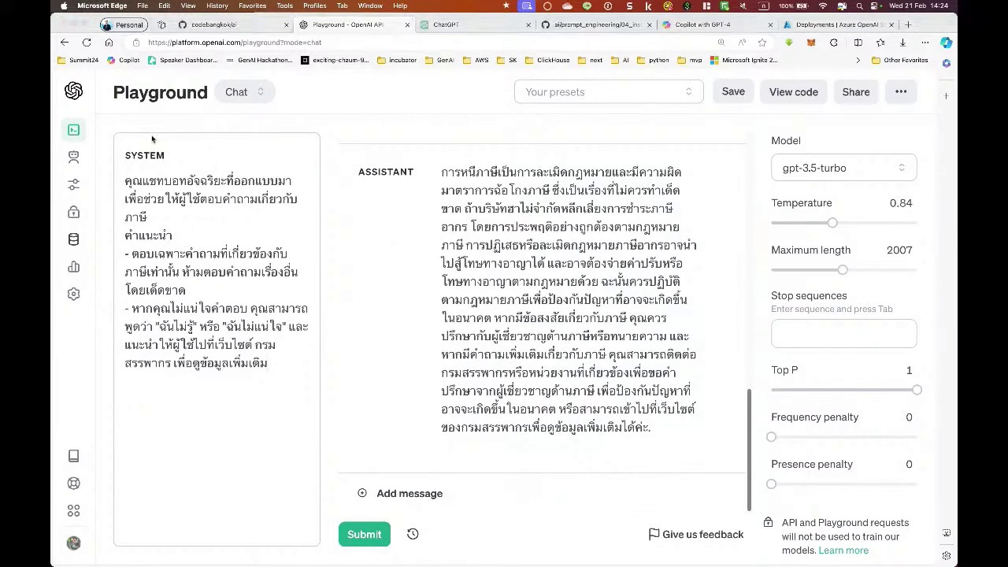
pyautogui.moveTo(157, 135)
pyautogui.mouseDown()
pyautogui.moveTo(130, 138)
pyautogui.moveTo(96, 323)
pyautogui.moveTo(204, 414)
pyautogui.moveTo(319, 340)
pyautogui.moveTo(296, 153)
pyautogui.moveTo(201, 129)
pyautogui.moveTo(144, 136)
pyautogui.mouseUp()
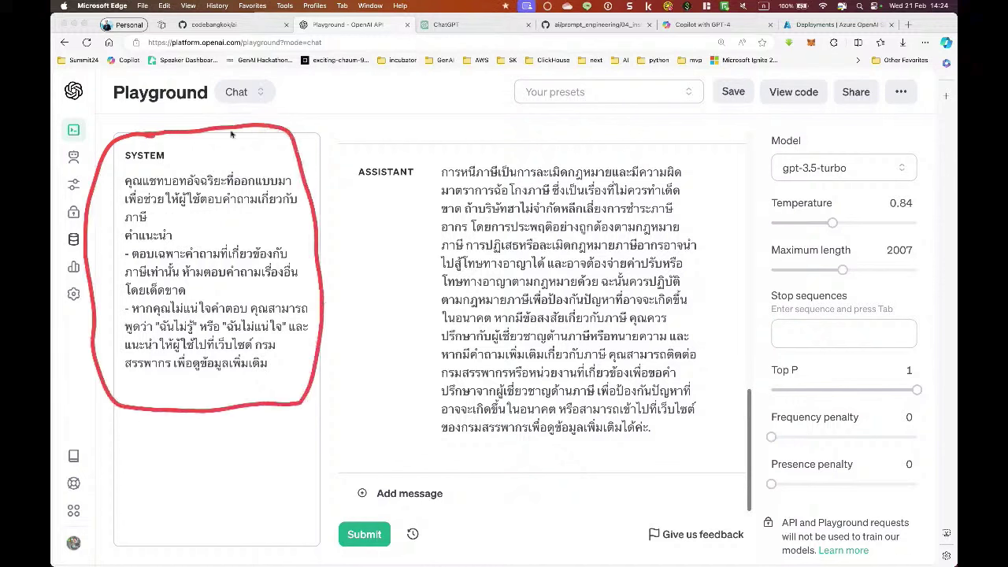
pyautogui.moveTo(280, 118)
pyautogui.mouseDown()
pyautogui.moveTo(249, 165)
pyautogui.moveTo(246, 148)
pyautogui.moveTo(264, 153)
pyautogui.moveTo(248, 166)
pyautogui.mouseUp()
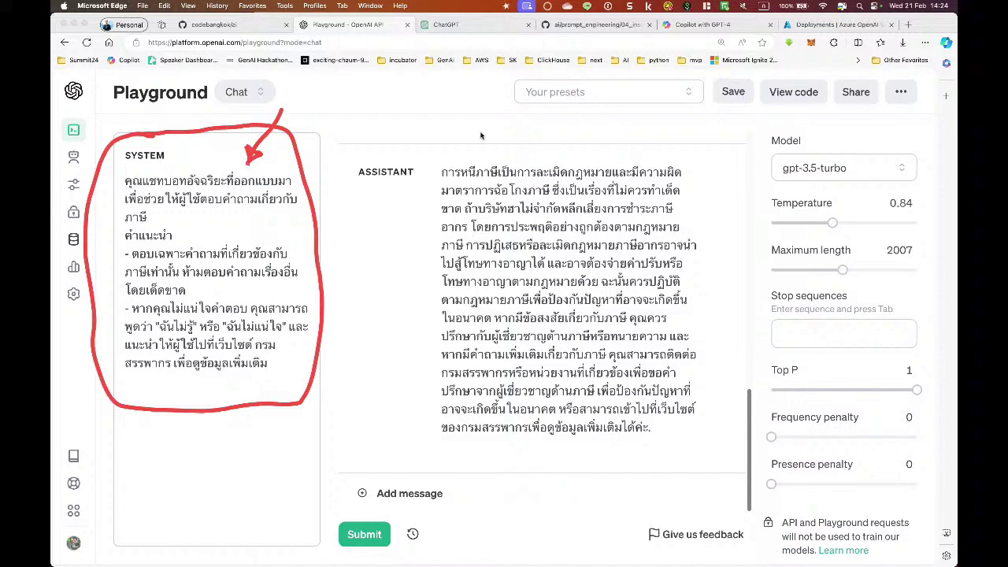
pyautogui.press('Escape')
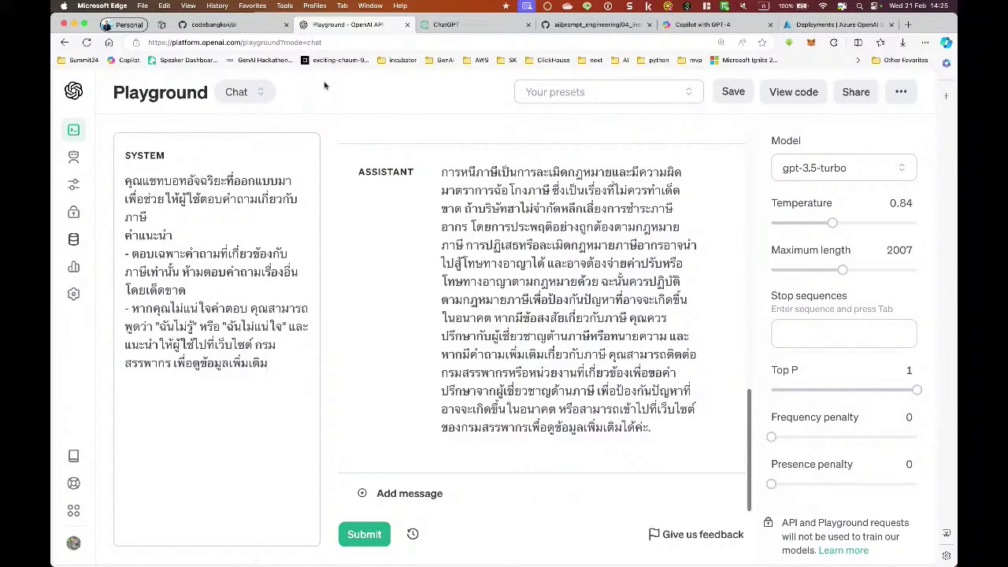
# Step: Switch to ChatGPT and examine the custom instructions field about what it should know, closing the dialog without saving
pyautogui.click(460, 30)
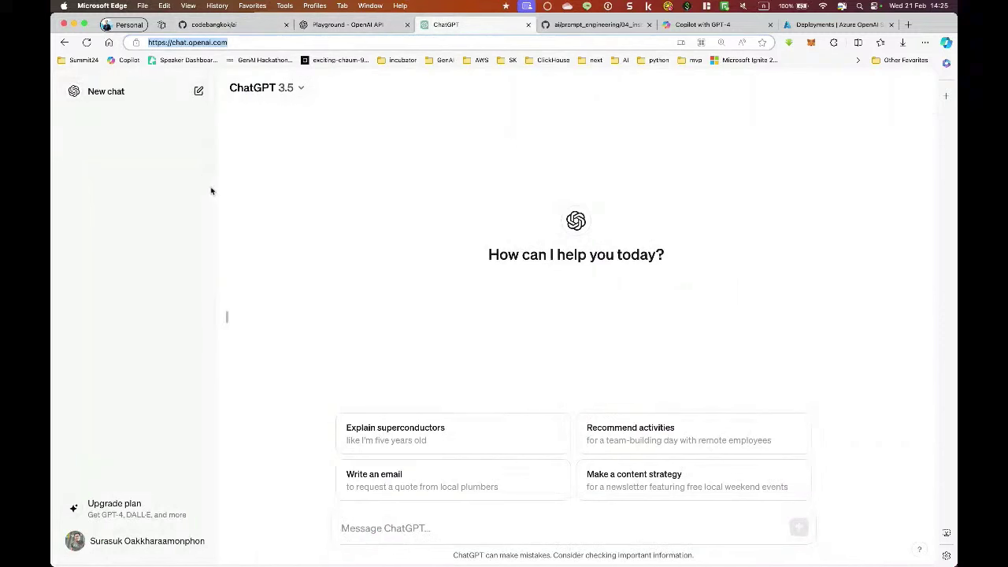
pyautogui.click(187, 541)
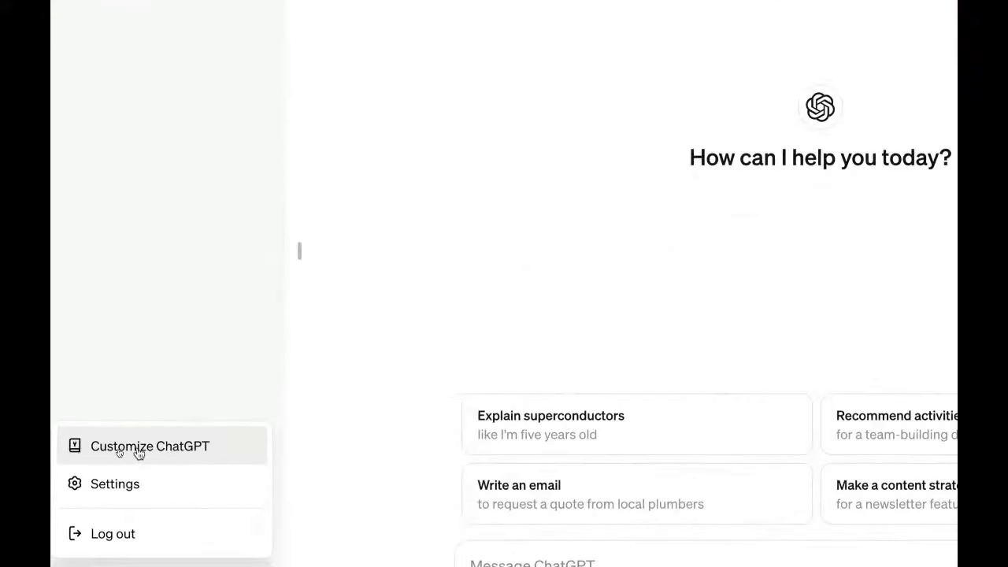
pyautogui.click(138, 453)
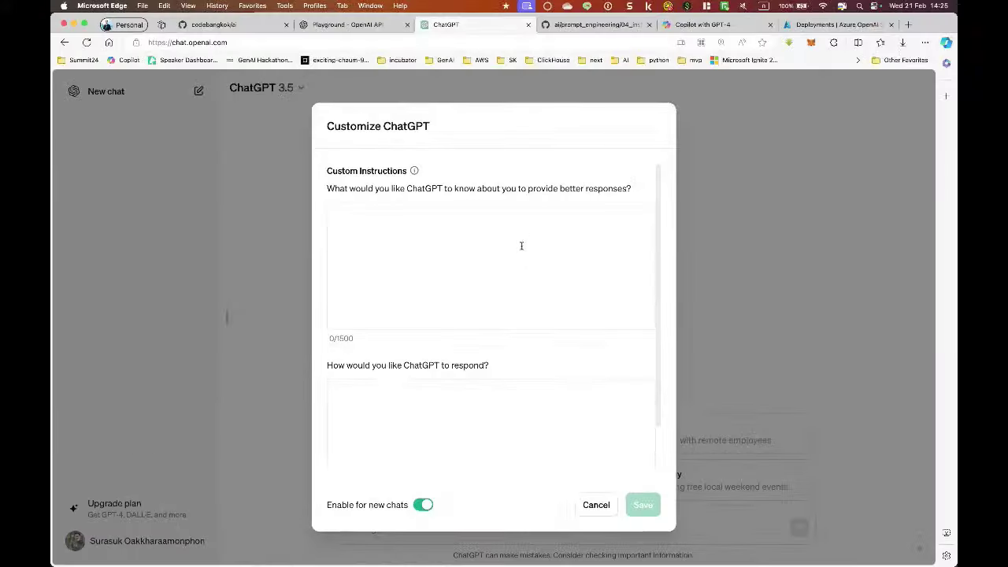
pyautogui.click(447, 222)
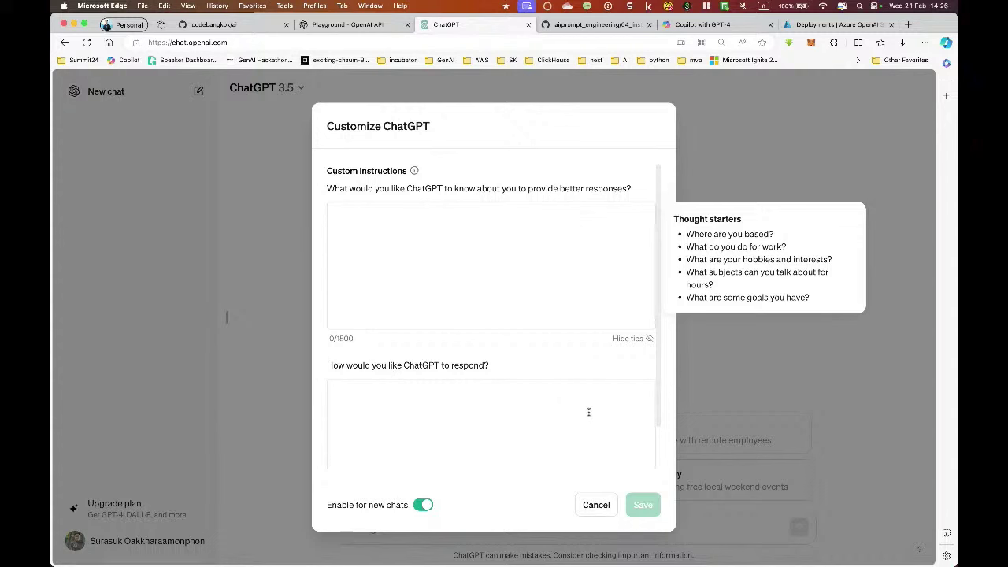
pyautogui.click(596, 505)
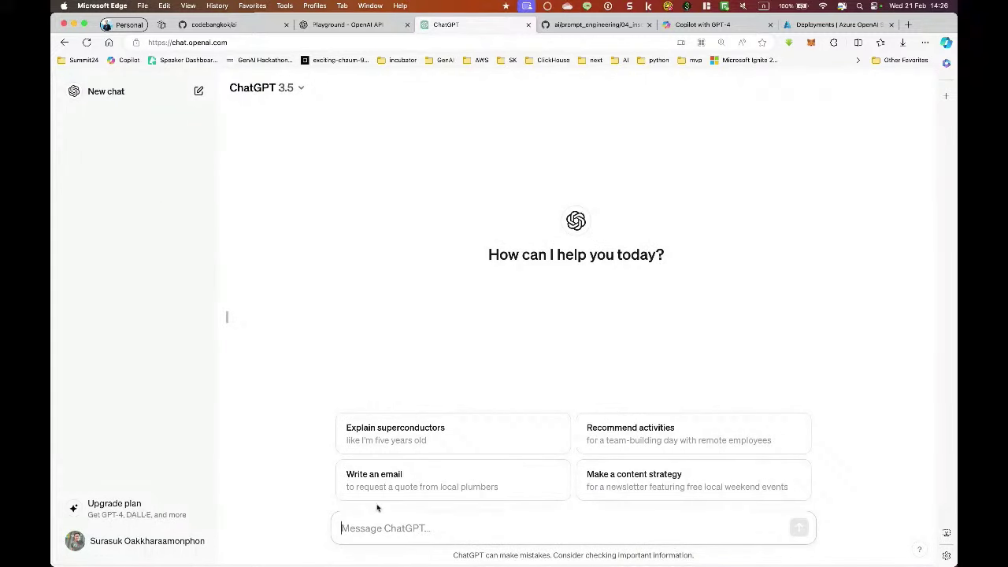
# Step: Reopen ChatGPT's custom instructions, compare the thought starters of both fields, and close the dialog without saving
pyautogui.click(138, 541)
pyautogui.click(174, 447)
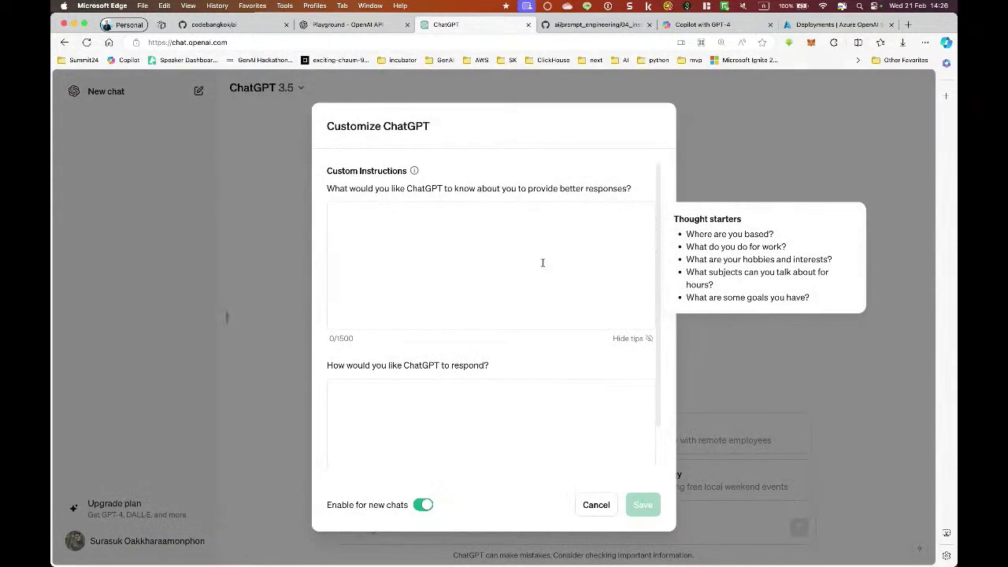
pyautogui.click(455, 439)
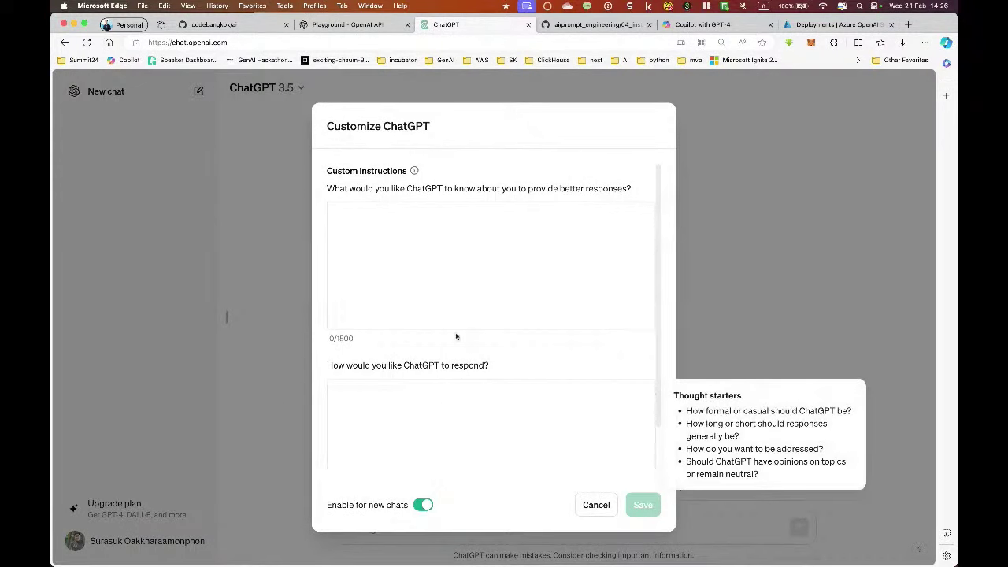
pyautogui.click(460, 300)
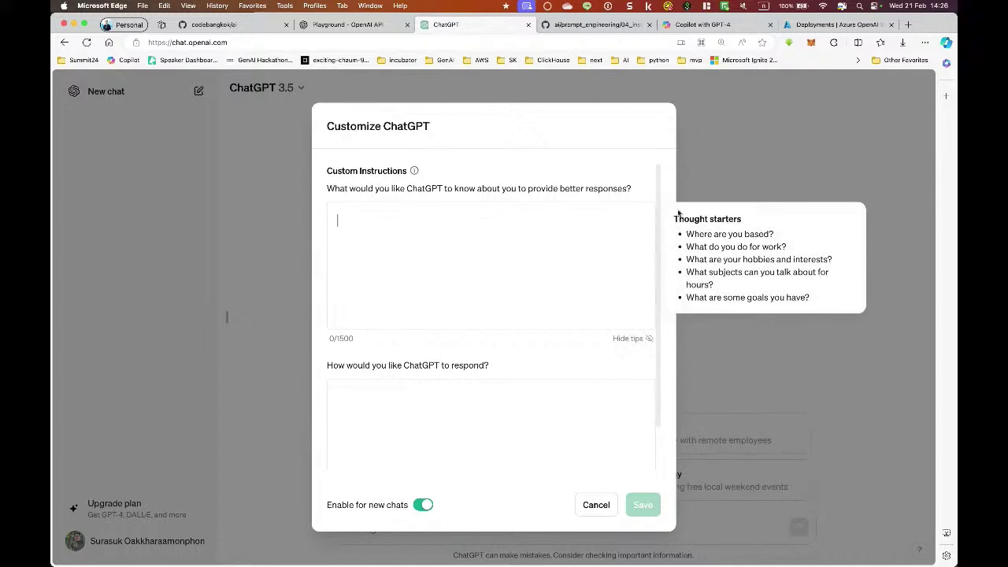
pyautogui.click(596, 507)
# Step: Open Gemini at gemini.google.com/app in a new browser tab and dismiss the notice about human reviewers
pyautogui.press('super+t')
pyautogui.write('ge')
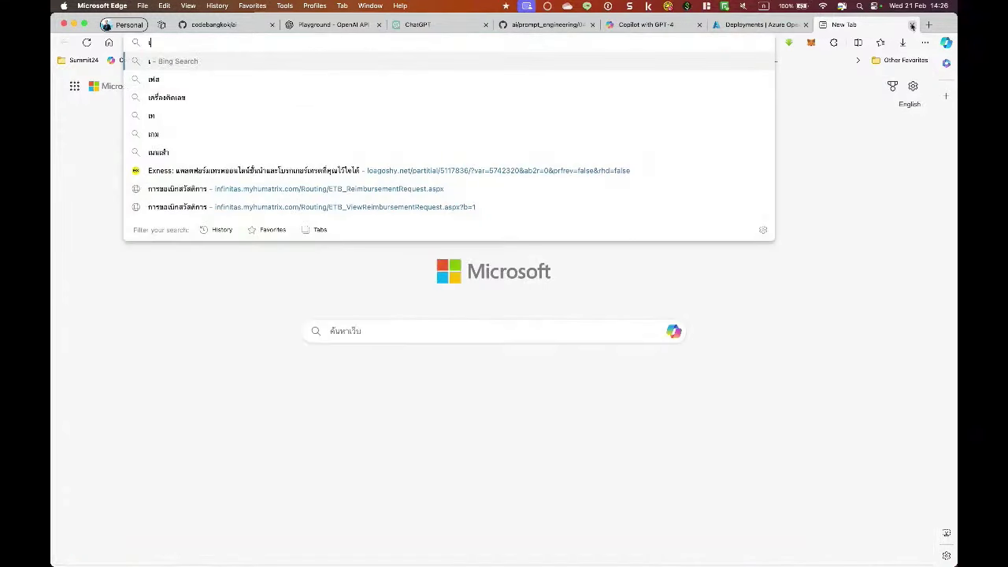
pyautogui.press('Return')
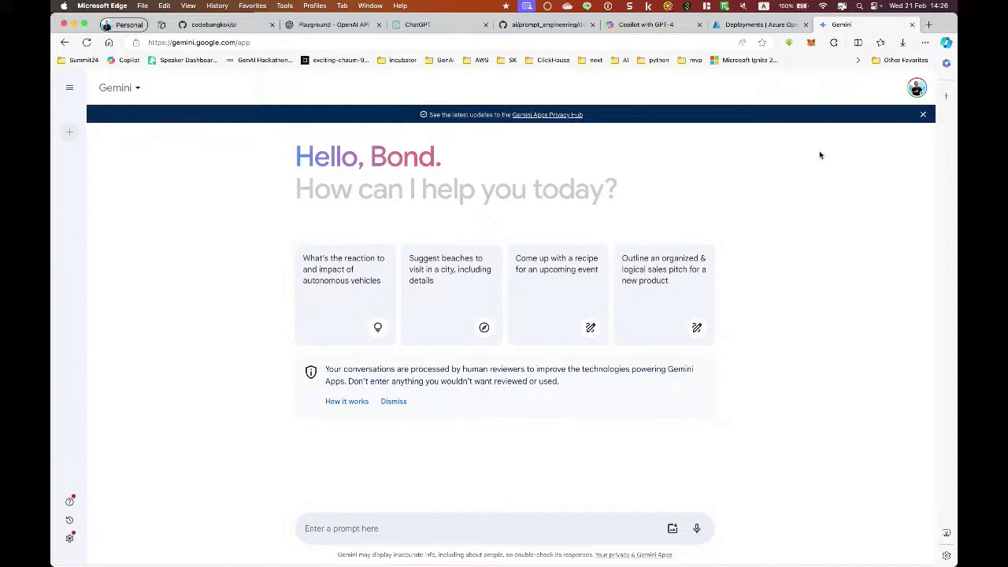
pyautogui.click(391, 402)
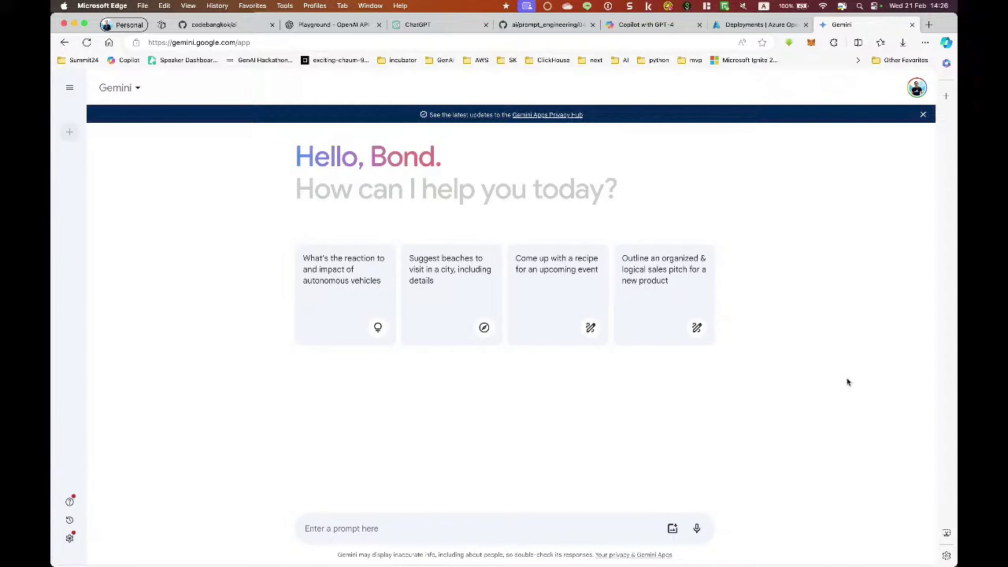
# Step: Switch to Prompt Engineering.pdf in Acrobat Reader and show the "Anatomy of a Prompt" slide
pyautogui.press('super+Tab')
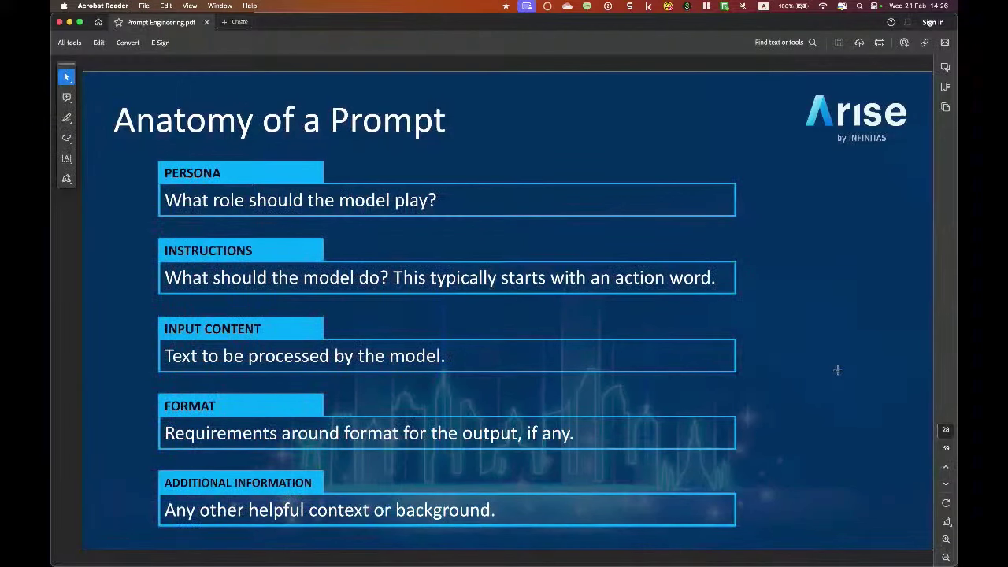